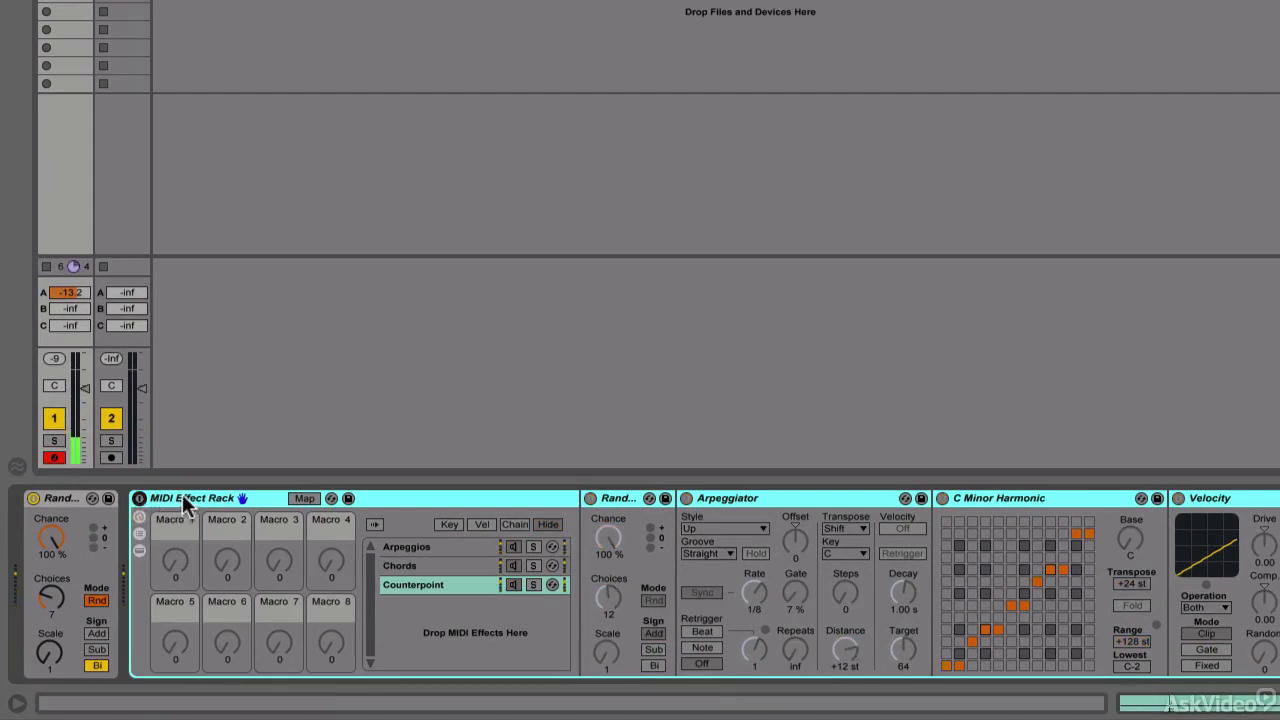
- Collapse the existing MIDI Effect Rack and insert a new MIDI Effect Rack containing an Arpeggiator before the Analog instrument
{"action": "double_click", "coordinate": [182, 500]}
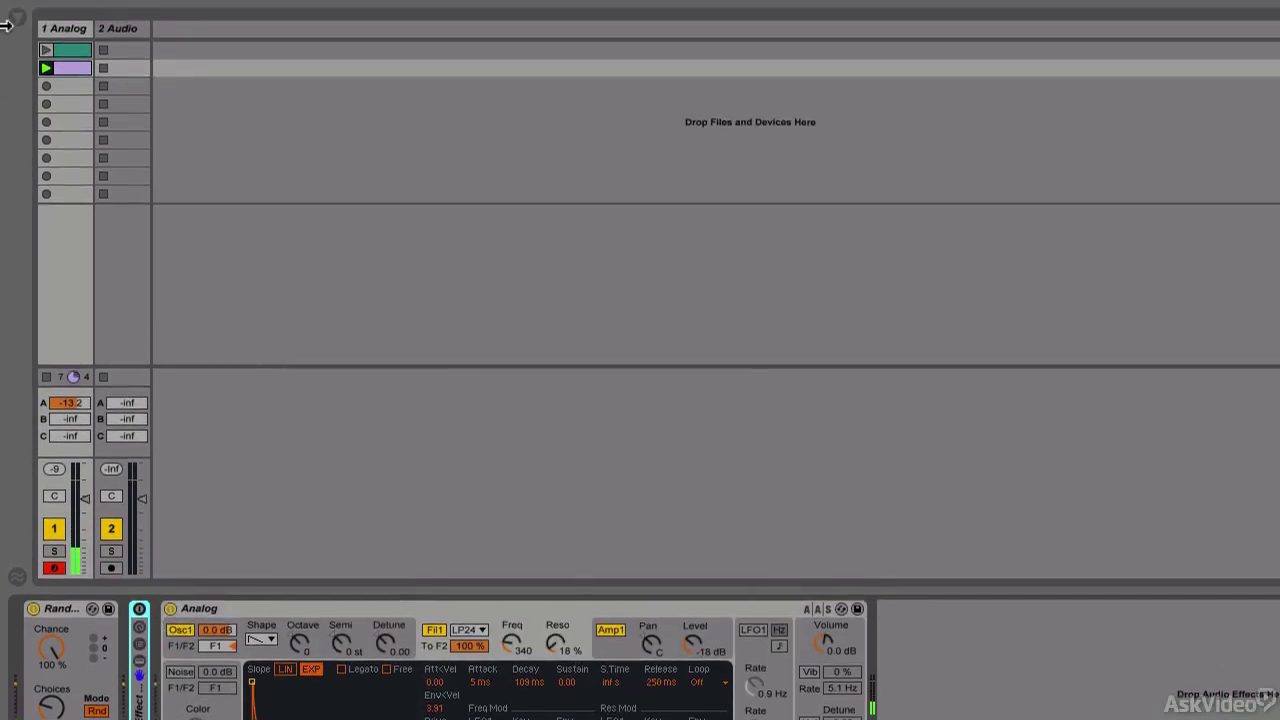
{"action": "left_click", "coordinate": [15, 21]}
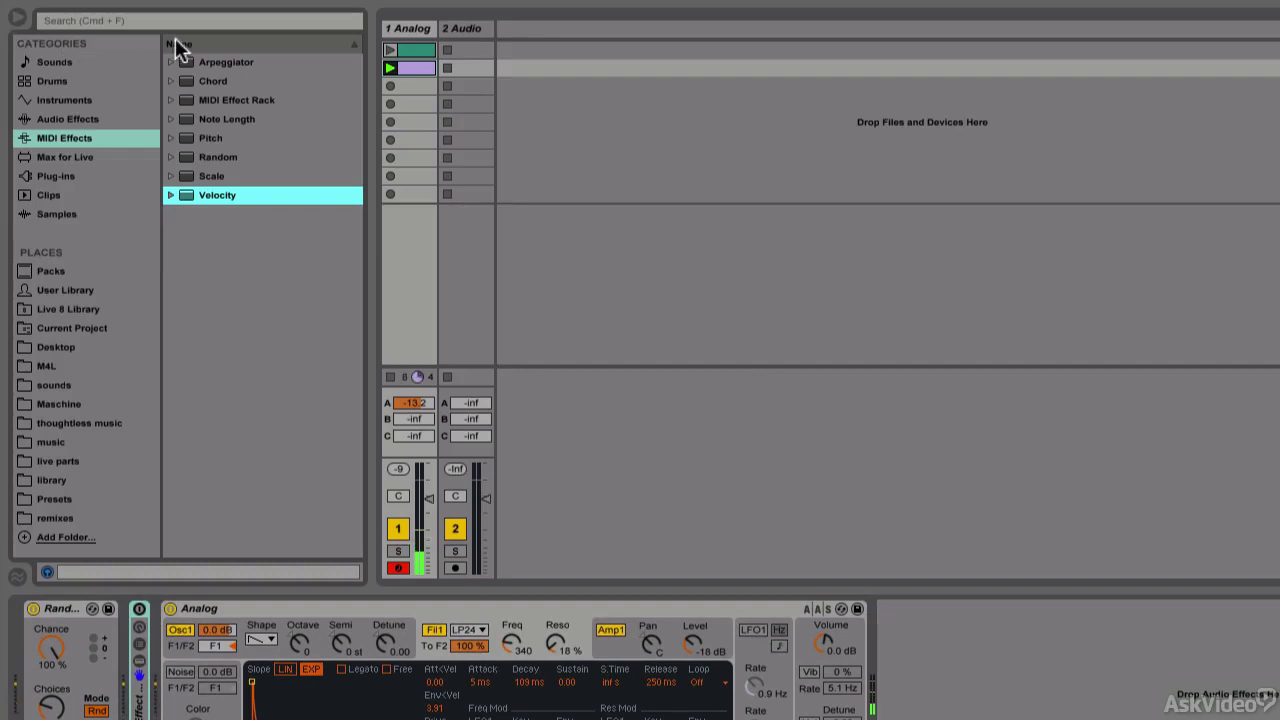
{"action": "left_click_drag", "start_coordinate": [184, 100], "coordinate": [160, 640]}
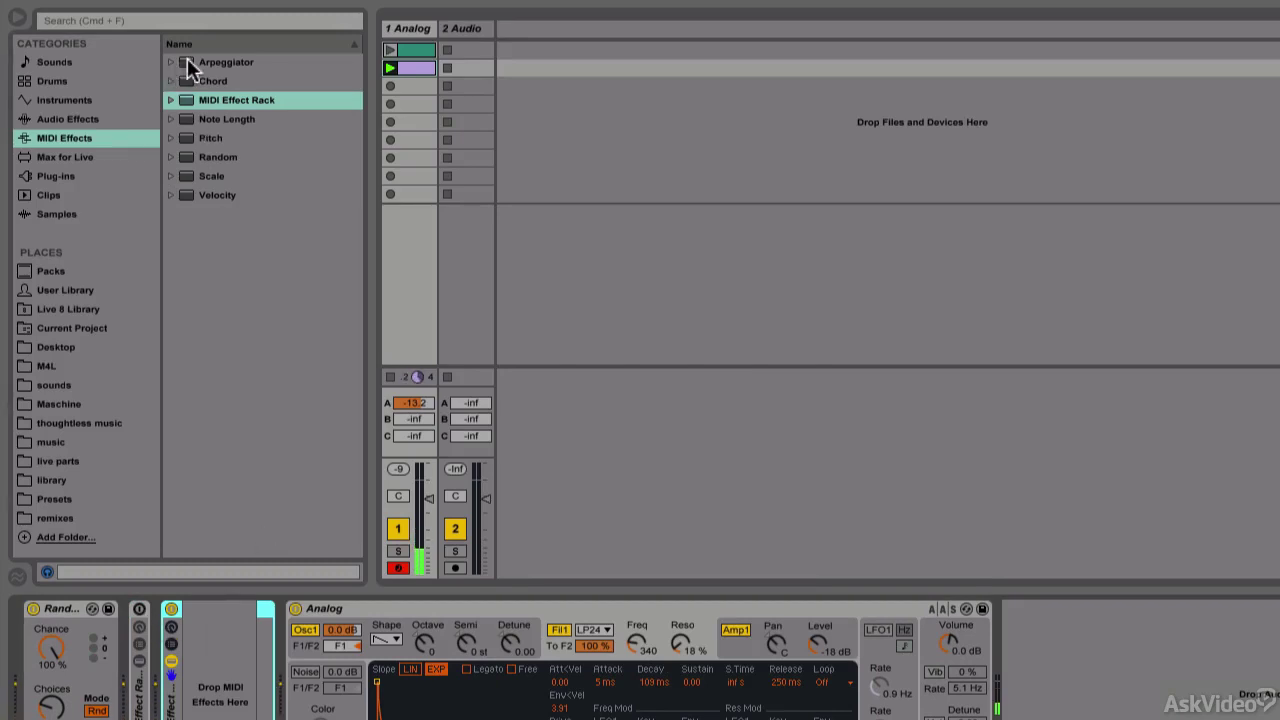
{"action": "left_click_drag", "start_coordinate": [187, 58], "coordinate": [208, 690]}
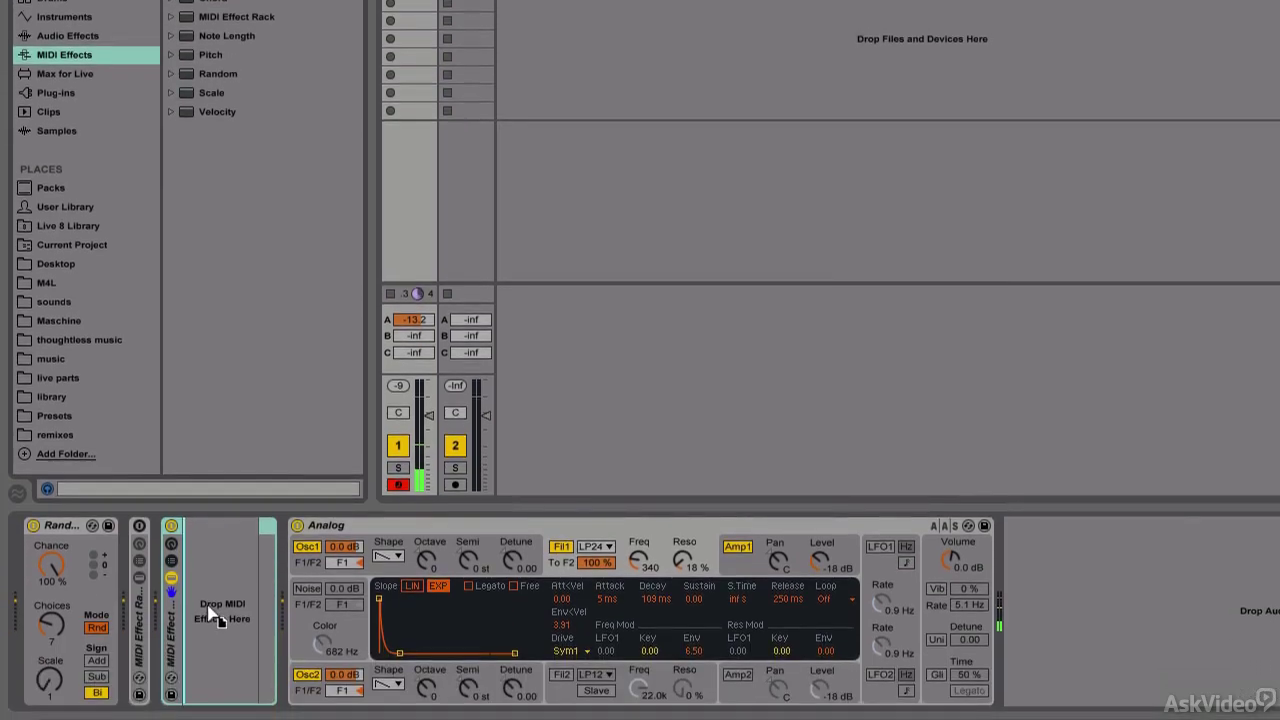
{"action": "left_click_drag", "start_coordinate": [210, 608], "coordinate": [259, 619]}
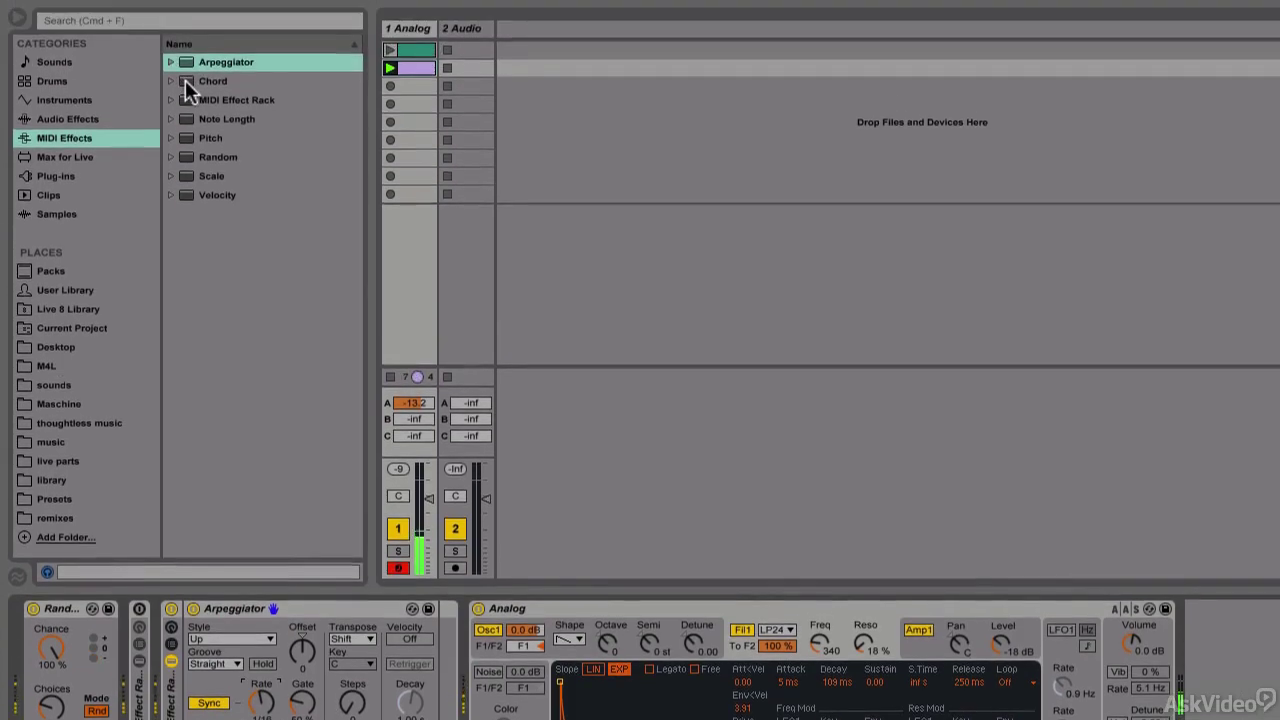
- Add a Chord effect before the new rack, with Shift 1 to 4 set to +7, +3, +10 and +2 st
{"action": "left_click_drag", "start_coordinate": [185, 21], "coordinate": [160, 598]}
{"action": "left_click_drag", "start_coordinate": [160, 660], "coordinate": [165, 660]}
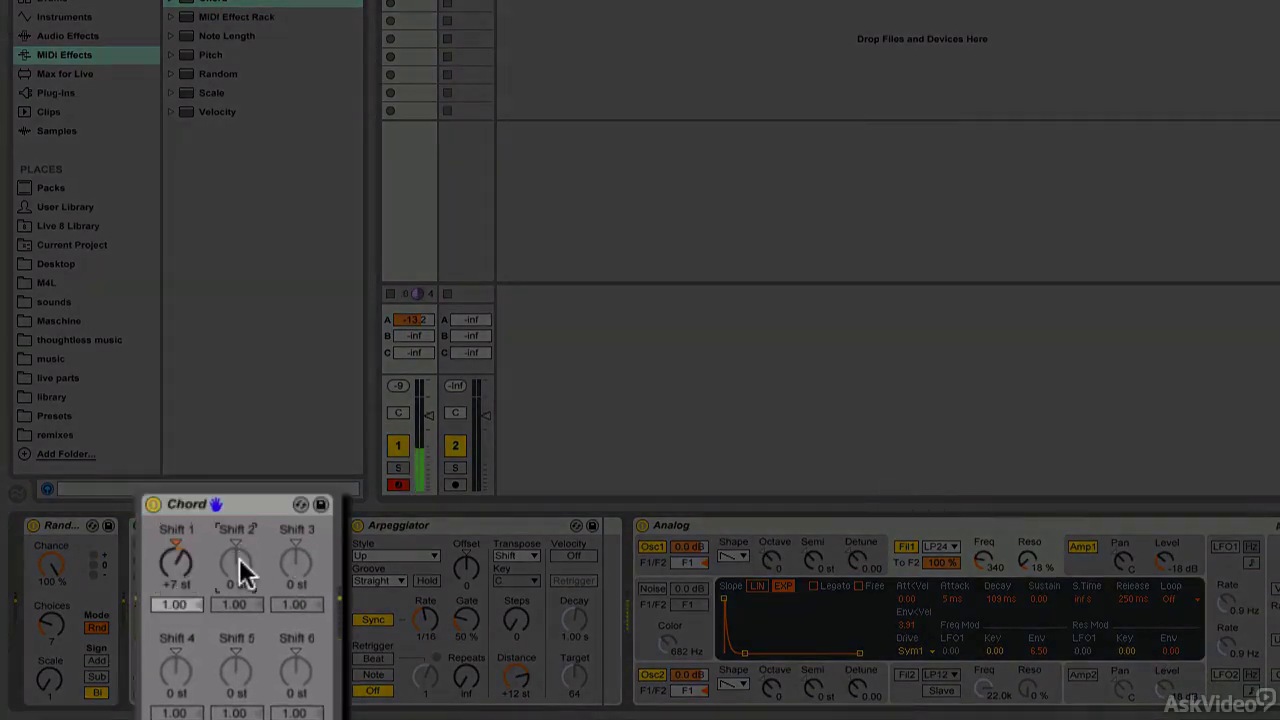
{"action": "left_click_drag", "start_coordinate": [239, 560], "coordinate": [239, 554]}
{"action": "left_click", "coordinate": [284, 557]}
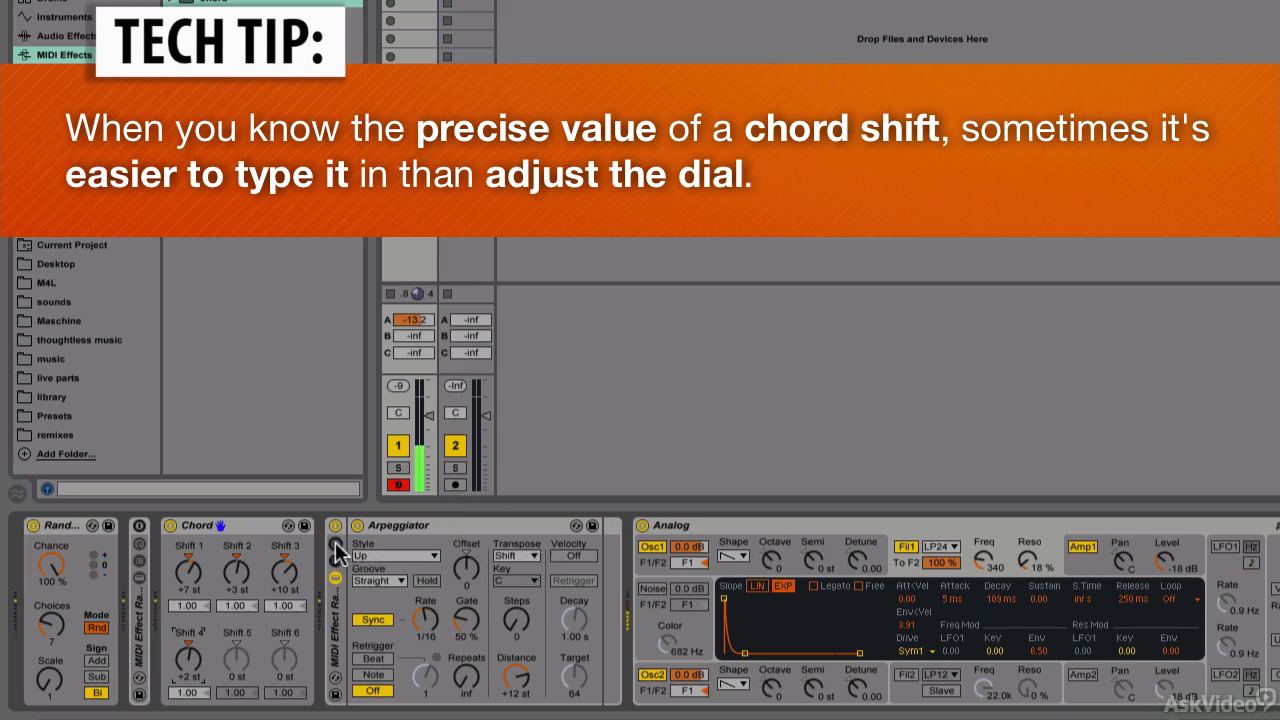
- Map the Arpeggiator's Rate to Macro 1 of the rack and set that macro to 1/16
{"action": "right_click", "coordinate": [429, 622]}
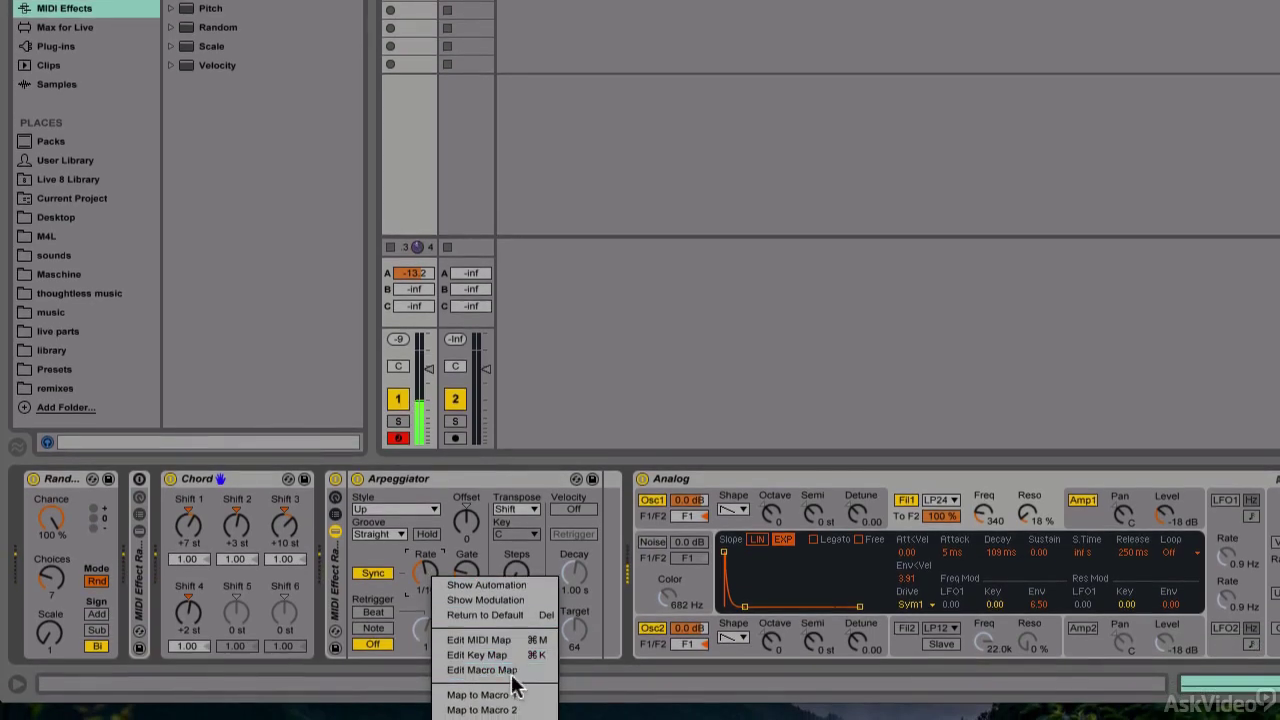
{"action": "left_click", "coordinate": [512, 692]}
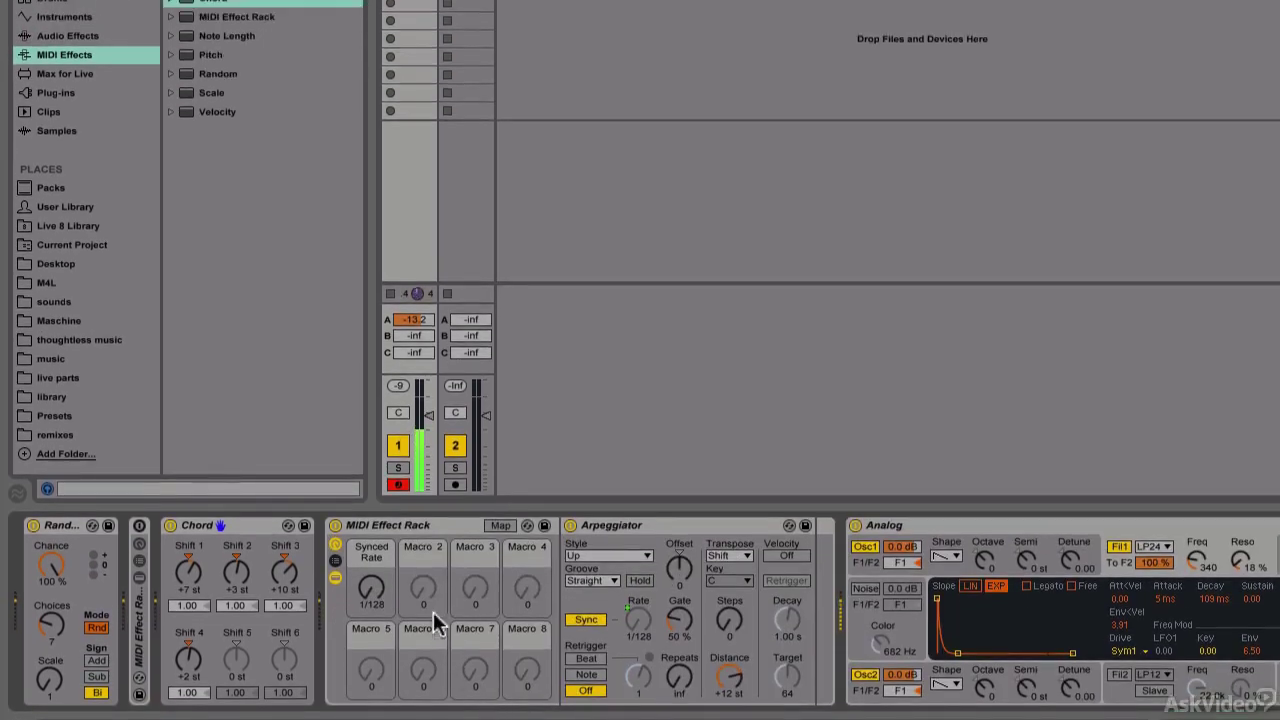
{"action": "left_click_drag", "start_coordinate": [371, 588], "coordinate": [371, 546]}
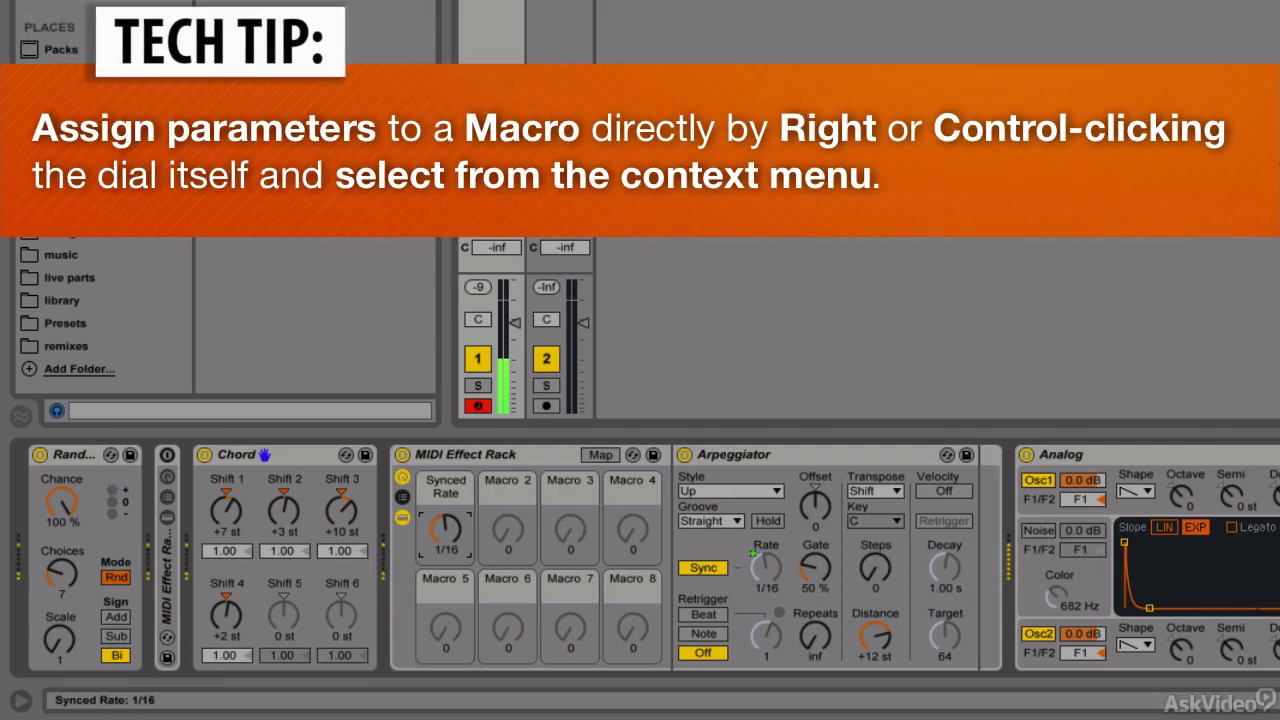
- Show the rack's chain list, and set the Arpeggiator's Groove to Swing 16 and its Gate to 18 %
{"action": "left_click", "coordinate": [402, 498]}
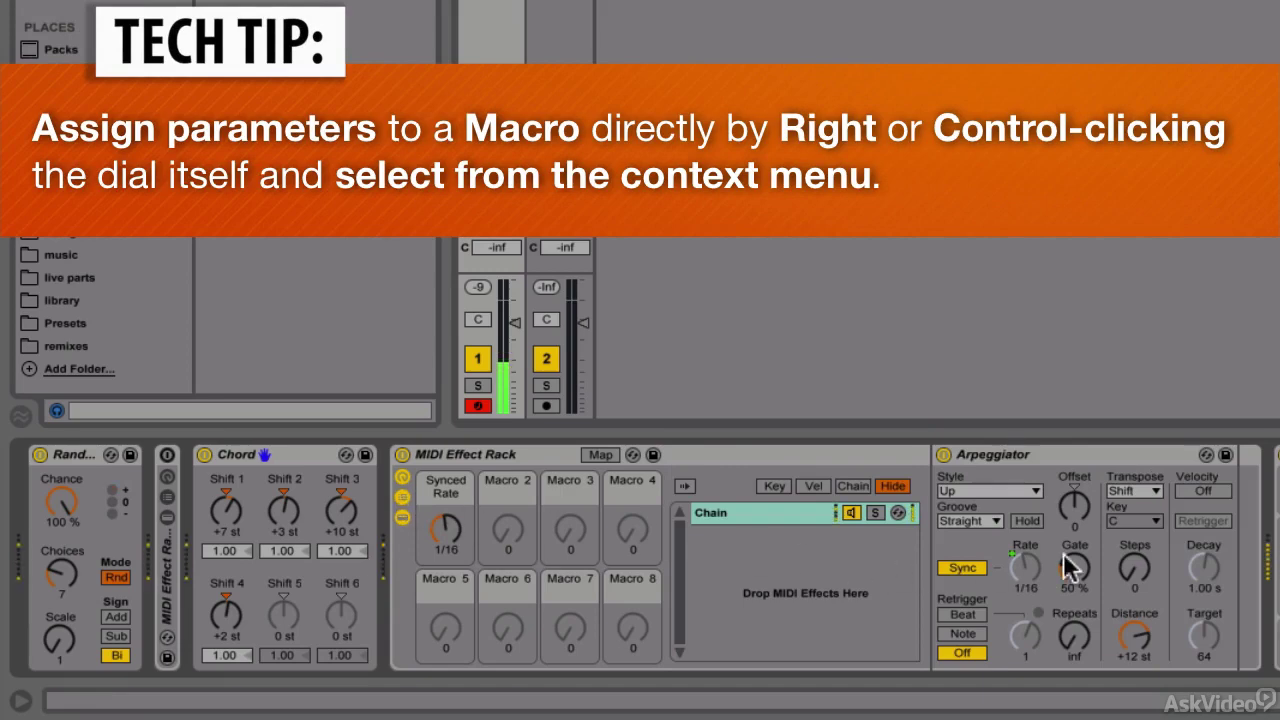
{"action": "left_click", "coordinate": [975, 521]}
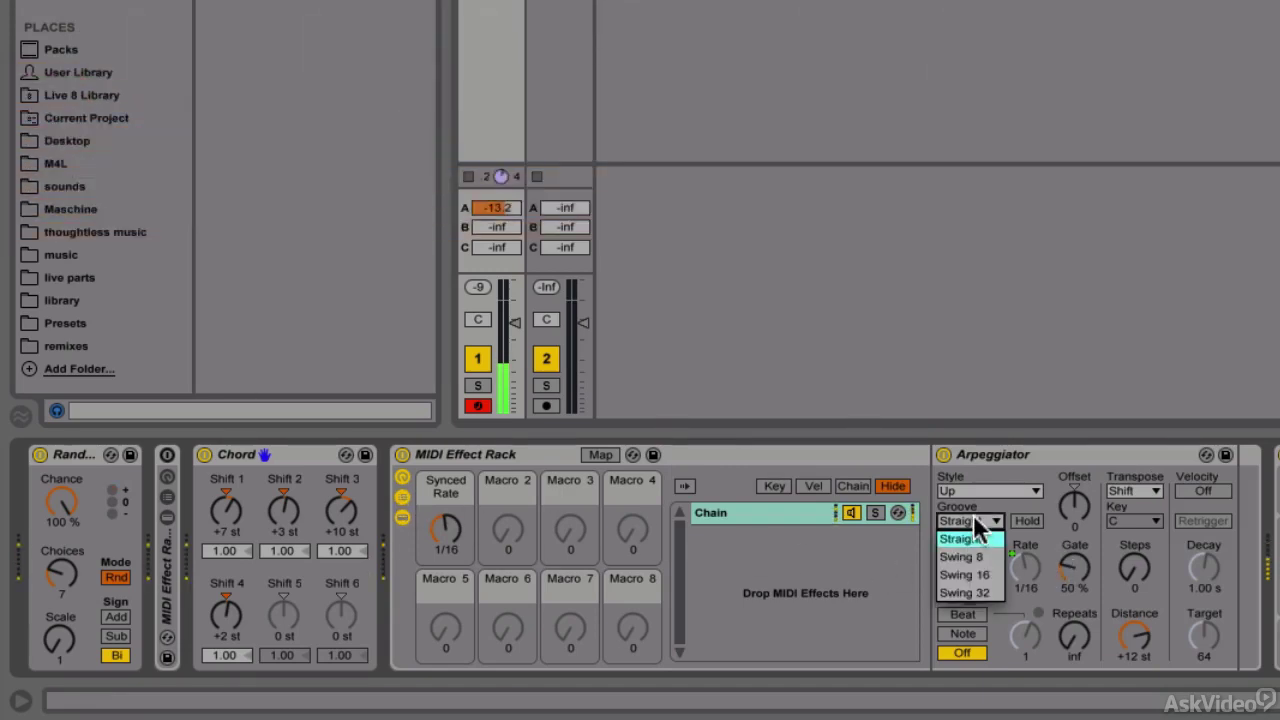
{"action": "left_click", "coordinate": [968, 573]}
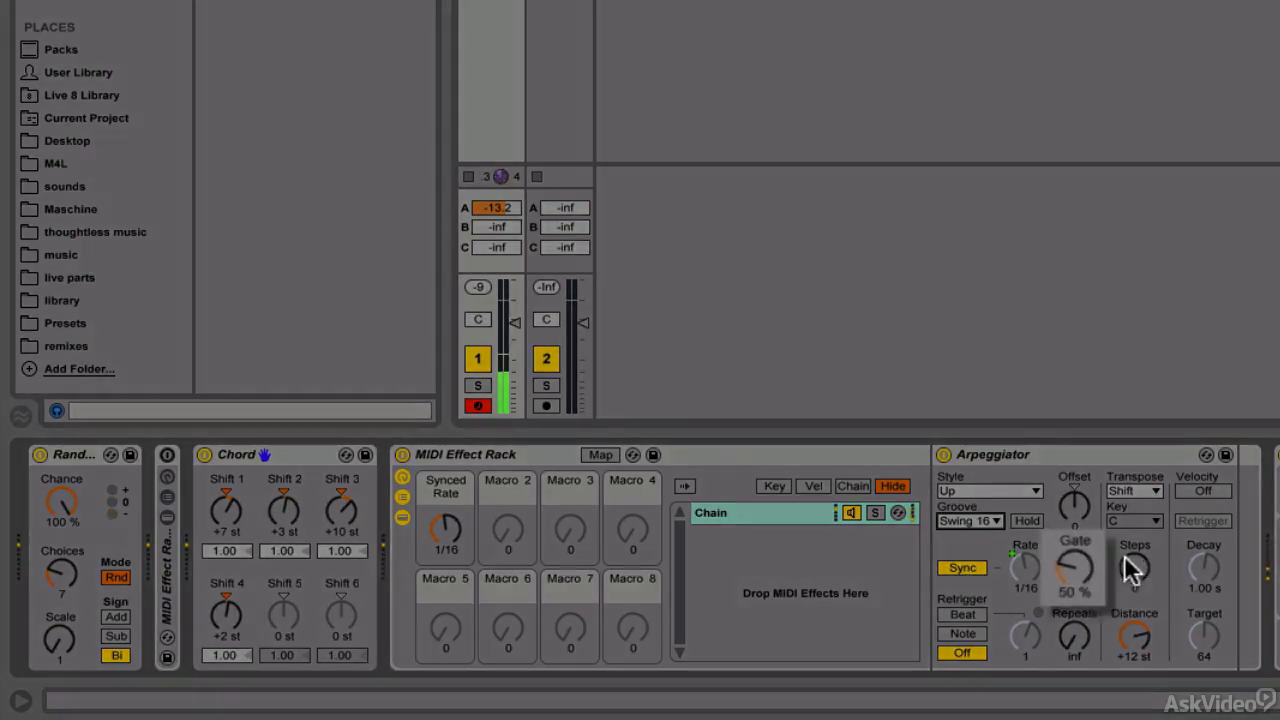
{"action": "left_click_drag", "start_coordinate": [1074, 567], "coordinate": [1074, 637]}
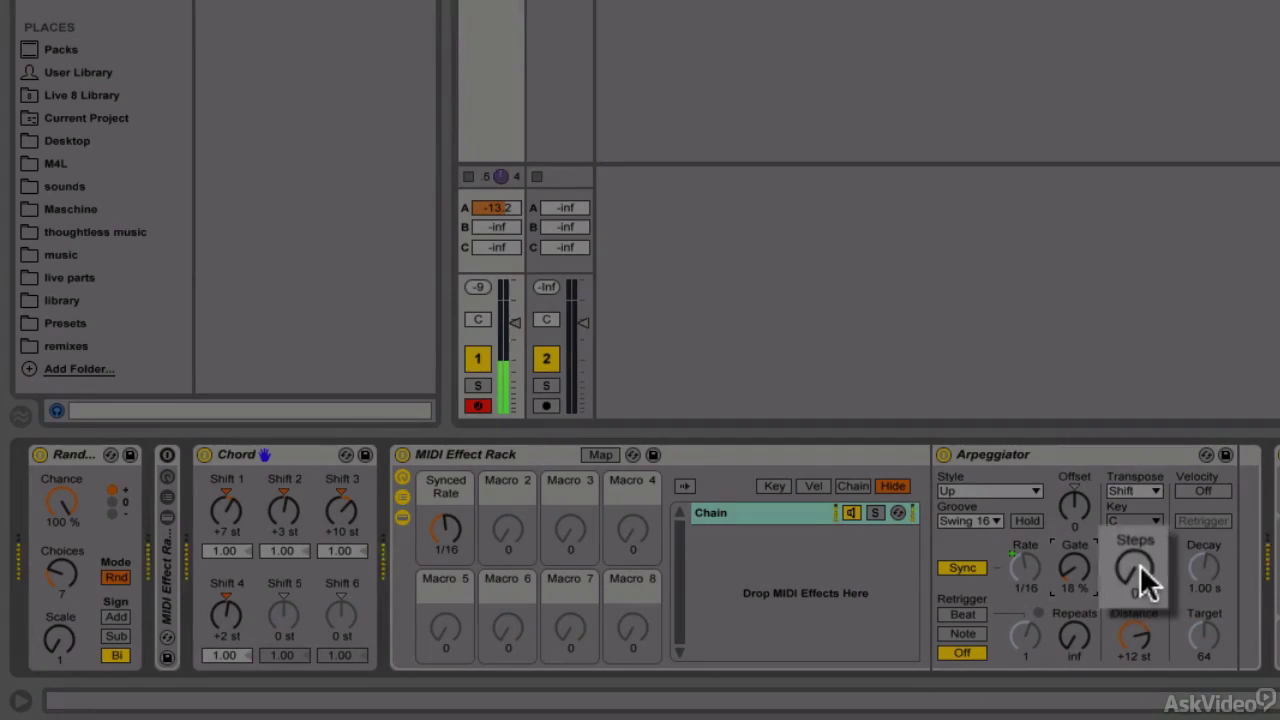
- Map the Arpeggiator's transpose Steps to Macro 2 and try the macro, leaving it at 0
{"action": "left_click_drag", "start_coordinate": [1139, 564], "coordinate": [1140, 585]}
{"action": "right_click", "coordinate": [1130, 566]}
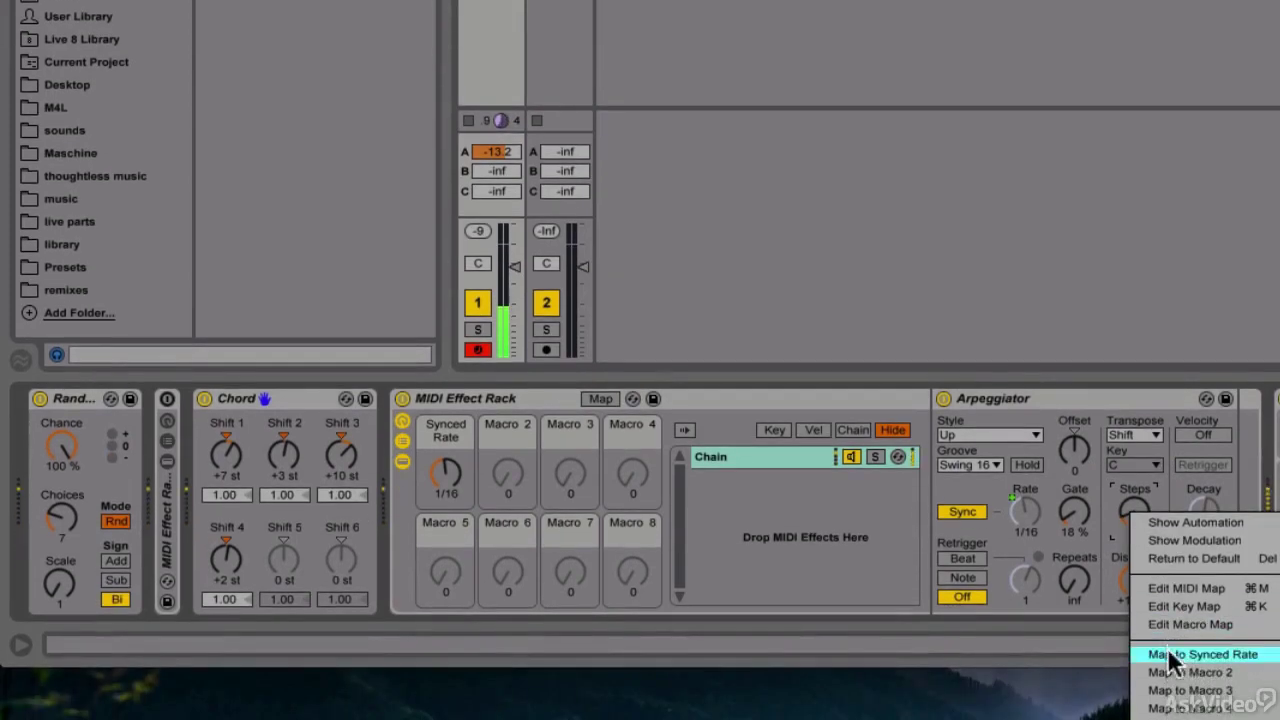
{"action": "left_click", "coordinate": [1170, 672]}
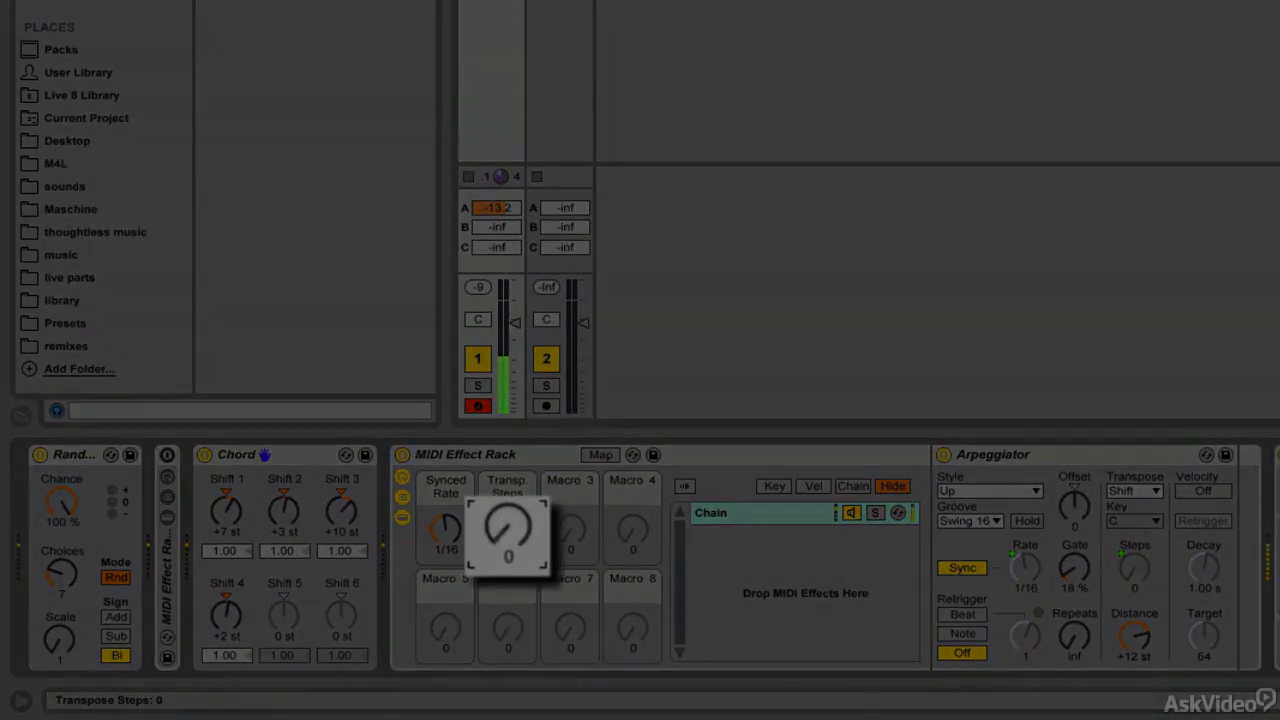
{"action": "mouse_move", "coordinate": [504, 524]}
{"action": "left_mouse_down"}
{"action": "mouse_move", "coordinate": [504, 512]}
{"action": "mouse_move", "coordinate": [504, 528]}
{"action": "left_mouse_up"}
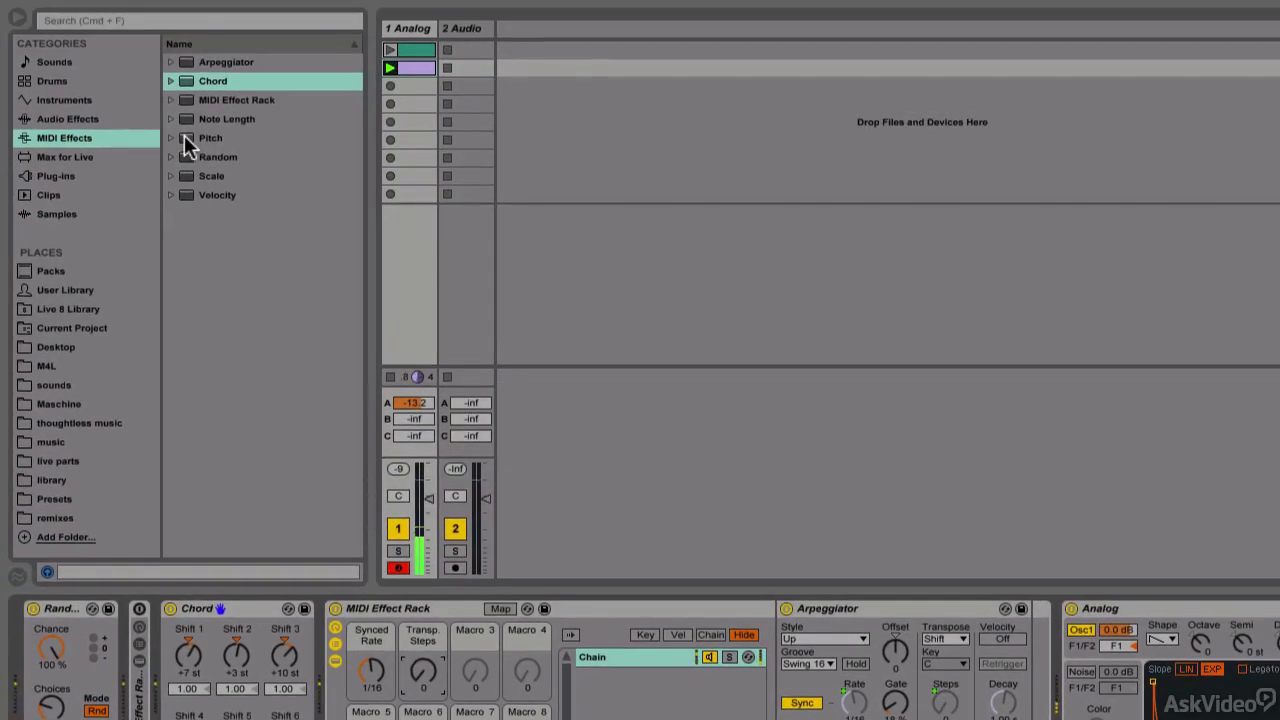
- Add a second chain with a Pitch effect to the rack, and insert the C Minor Harmonic scale preset after the rack
{"action": "left_click_drag", "start_coordinate": [184, 138], "coordinate": [622, 700]}
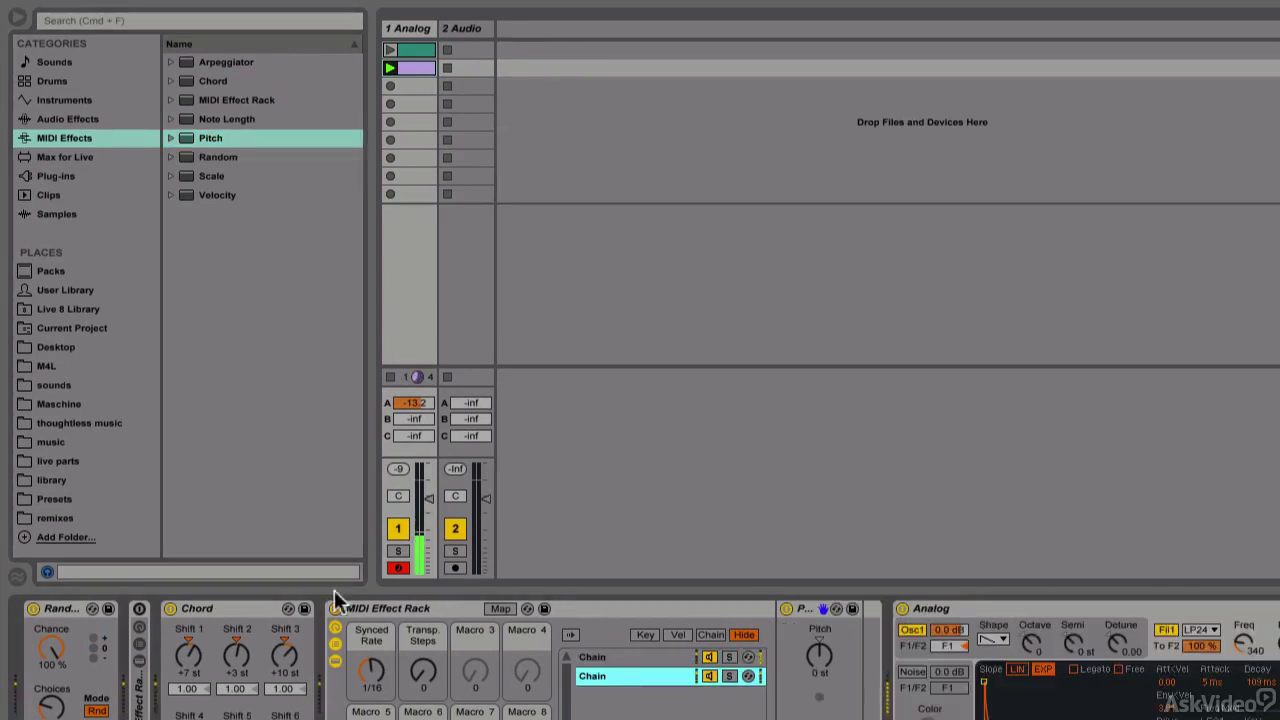
{"action": "left_click", "coordinate": [171, 177]}
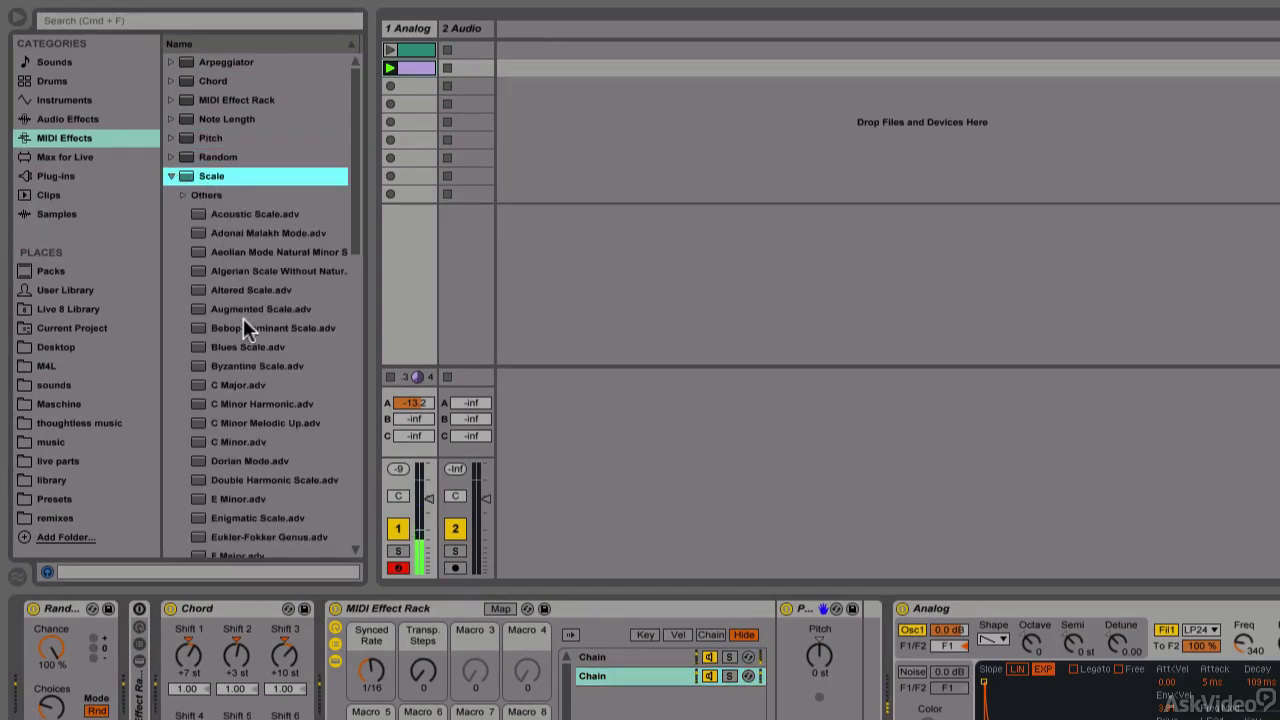
{"action": "scroll", "coordinate": [274, 367], "scroll_direction": "down", "scroll_amount": 1}
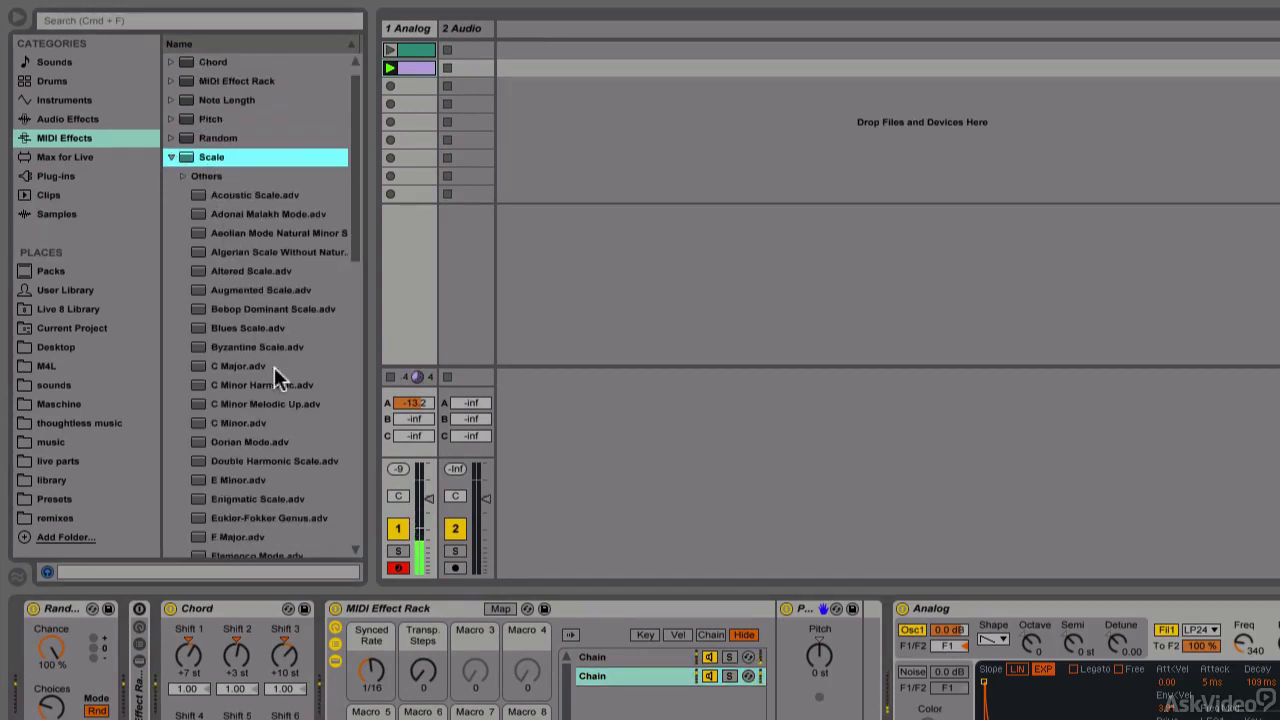
{"action": "scroll", "coordinate": [274, 367], "scroll_direction": "down", "scroll_amount": 2}
{"action": "scroll", "coordinate": [274, 367], "scroll_direction": "down", "scroll_amount": 3}
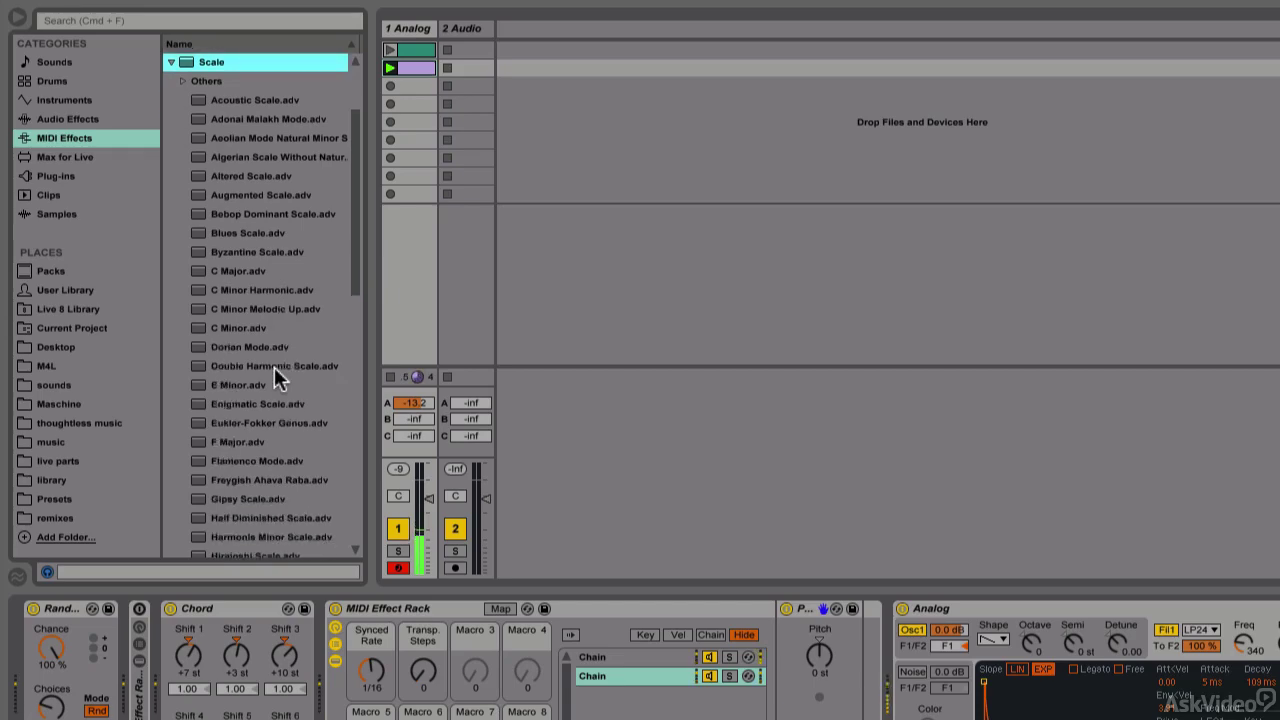
{"action": "left_click_drag", "start_coordinate": [280, 290], "coordinate": [890, 650]}
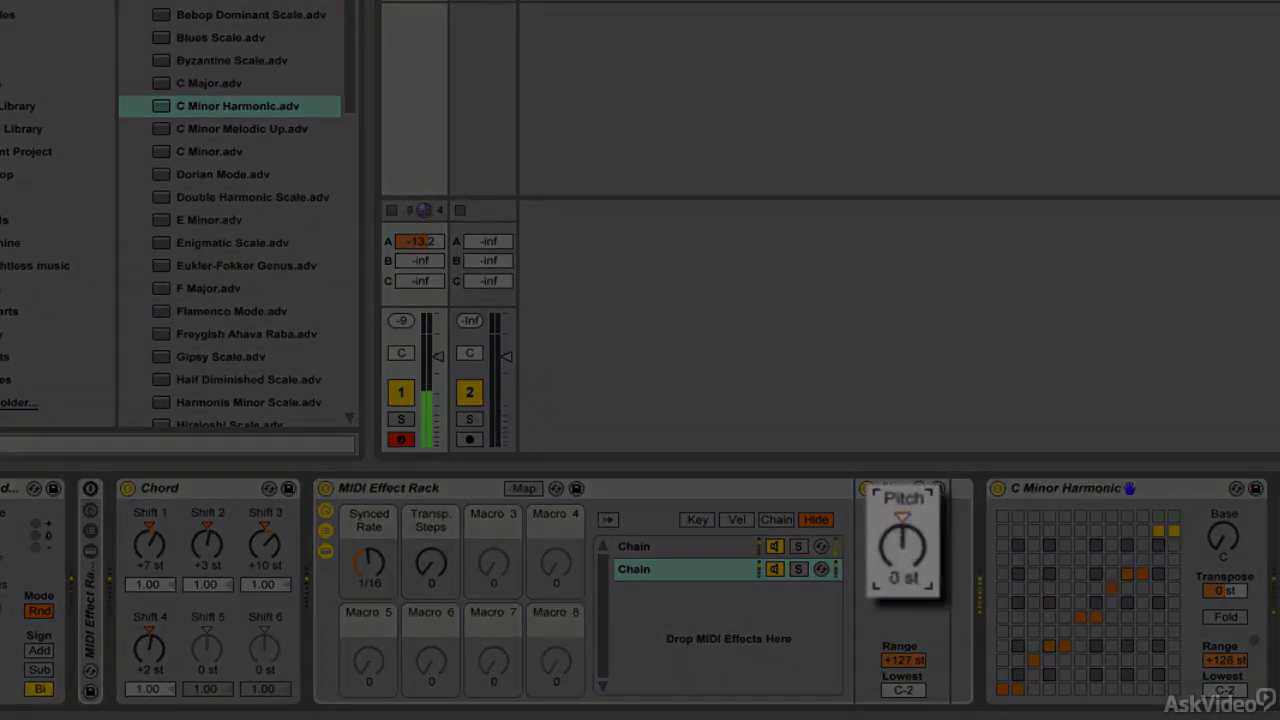
- Map the Pitch effect's Pitch control to Macro 3 and set that macro to +3 st
{"action": "mouse_move", "coordinate": [903, 545]}
{"action": "left_mouse_down"}
{"action": "mouse_move", "coordinate": [903, 517]}
{"action": "mouse_move", "coordinate": [903, 575]}
{"action": "mouse_move", "coordinate": [903, 505]}
{"action": "mouse_move", "coordinate": [903, 557]}
{"action": "left_mouse_up"}
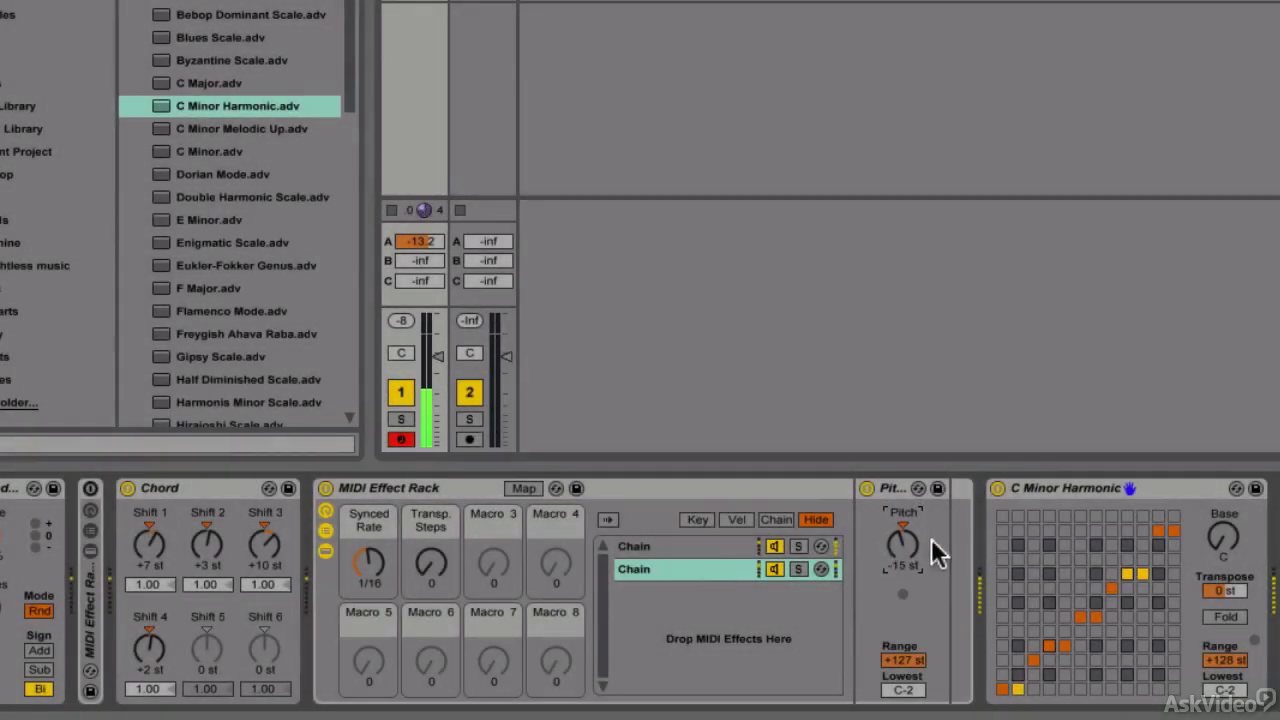
{"action": "right_click", "coordinate": [903, 543]}
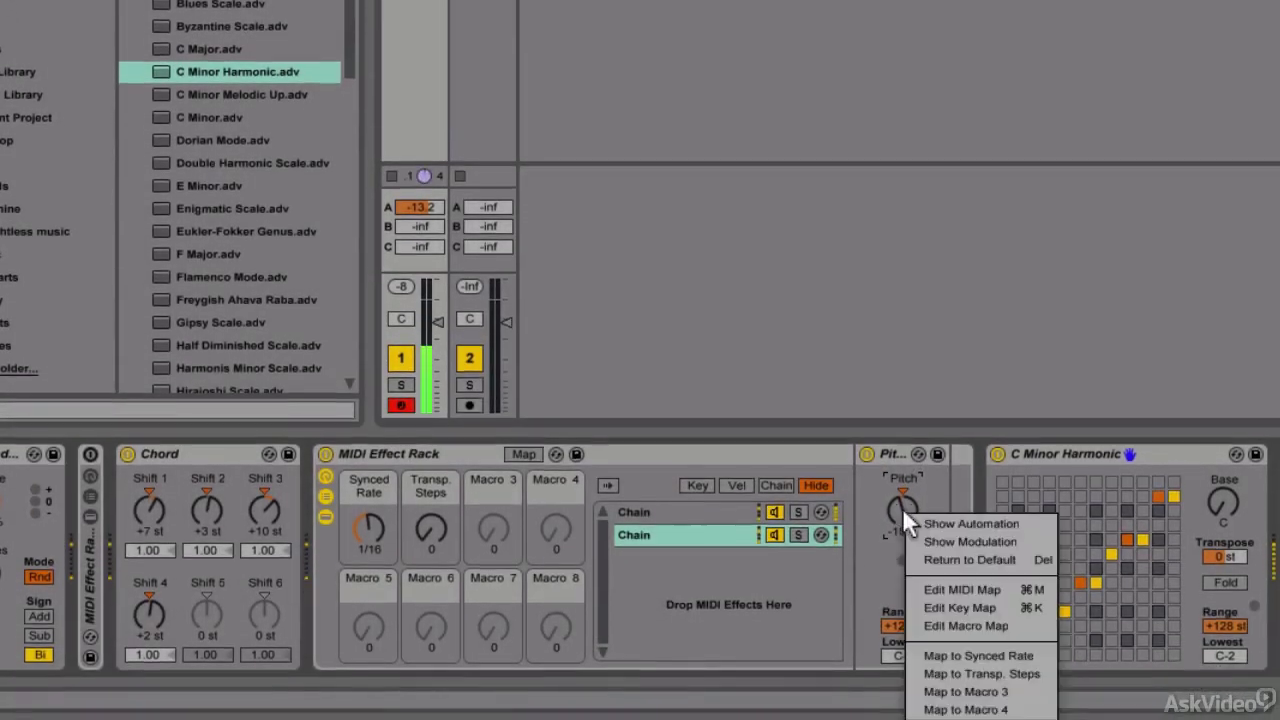
{"action": "left_click", "coordinate": [974, 697]}
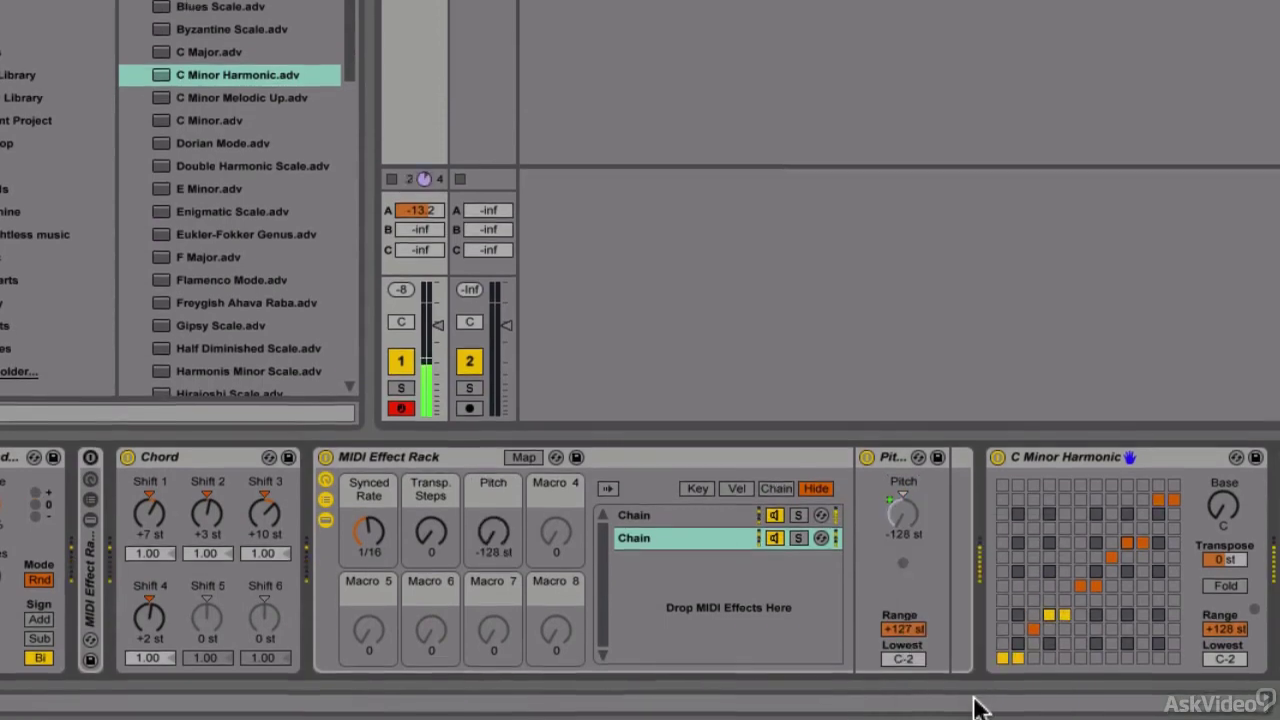
{"action": "mouse_move", "coordinate": [493, 528]}
{"action": "left_mouse_down"}
{"action": "mouse_move", "coordinate": [493, 565]}
{"action": "mouse_move", "coordinate": [493, 495]}
{"action": "mouse_move", "coordinate": [493, 542]}
{"action": "mouse_move", "coordinate": [493, 522]}
{"action": "left_mouse_up"}
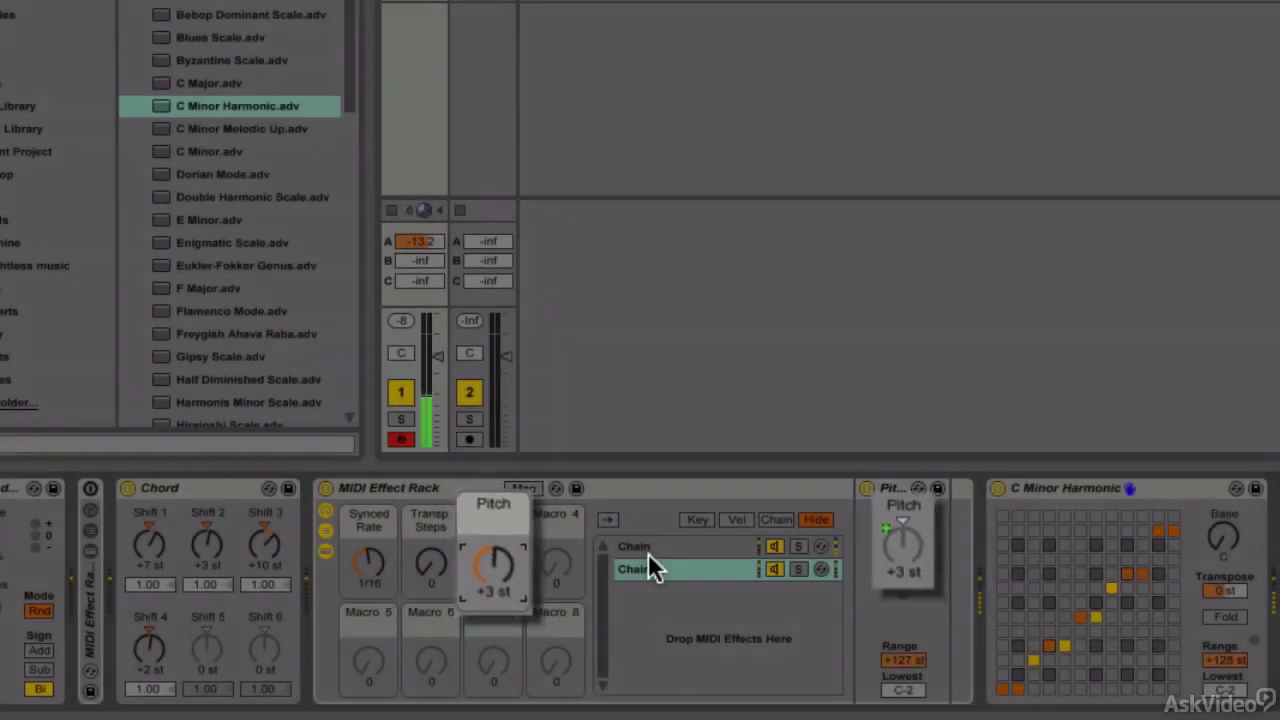
- Move the Chord effect into the rack's first chain, directly before the Arpeggiator
{"action": "left_click", "coordinate": [655, 548]}
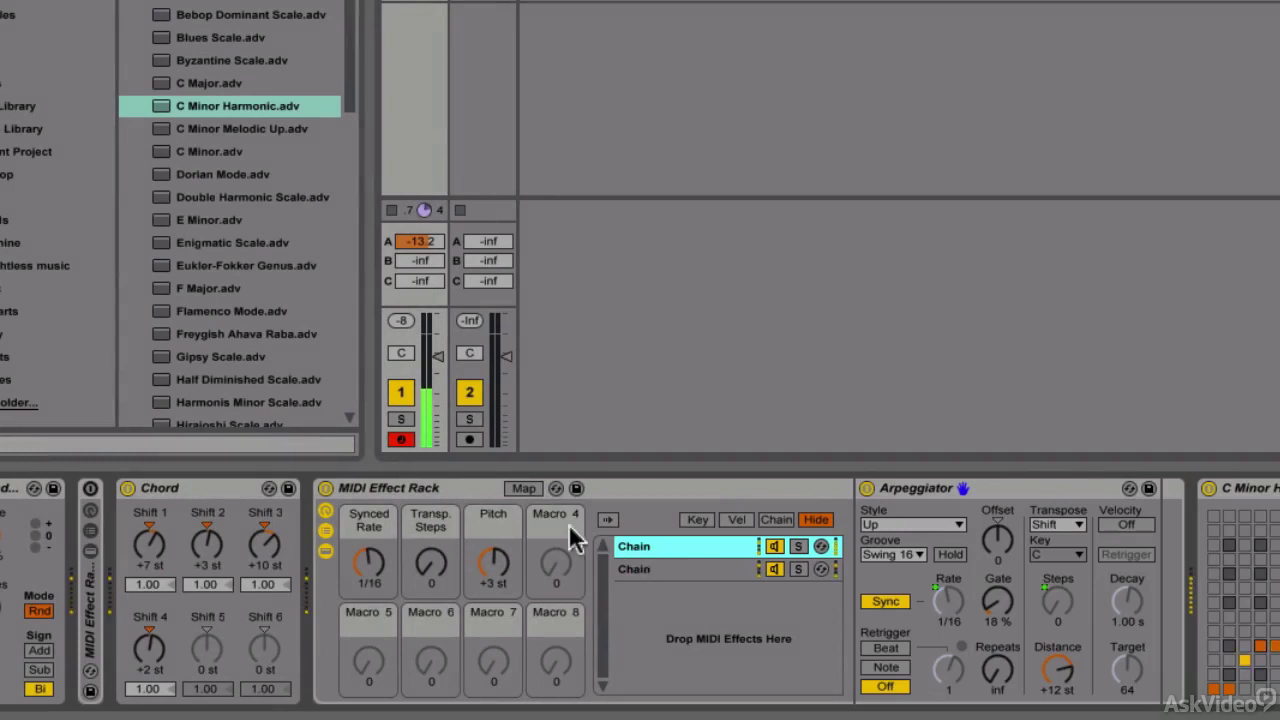
{"action": "left_click", "coordinate": [206, 488]}
{"action": "left_click_drag", "start_coordinate": [709, 492], "coordinate": [860, 506]}
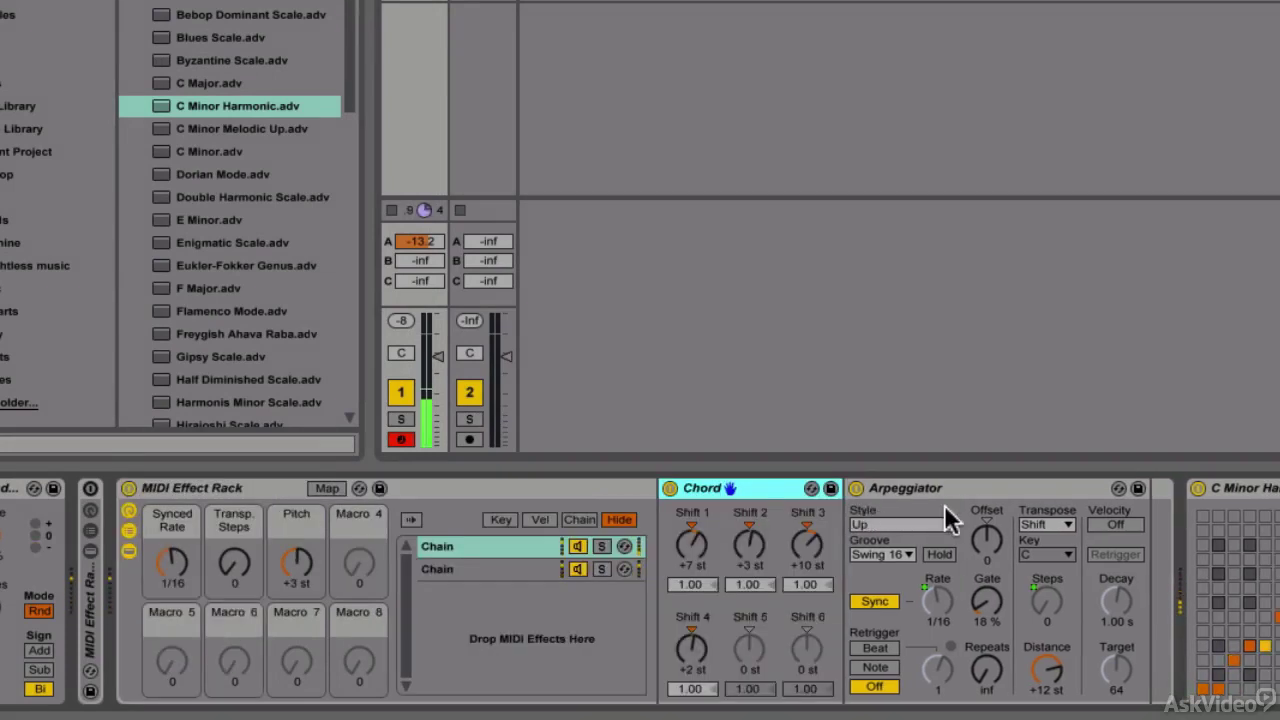
- Add an Arpeggiator after the Pitch effect in the rack's second chain
{"action": "left_click", "coordinate": [508, 569]}
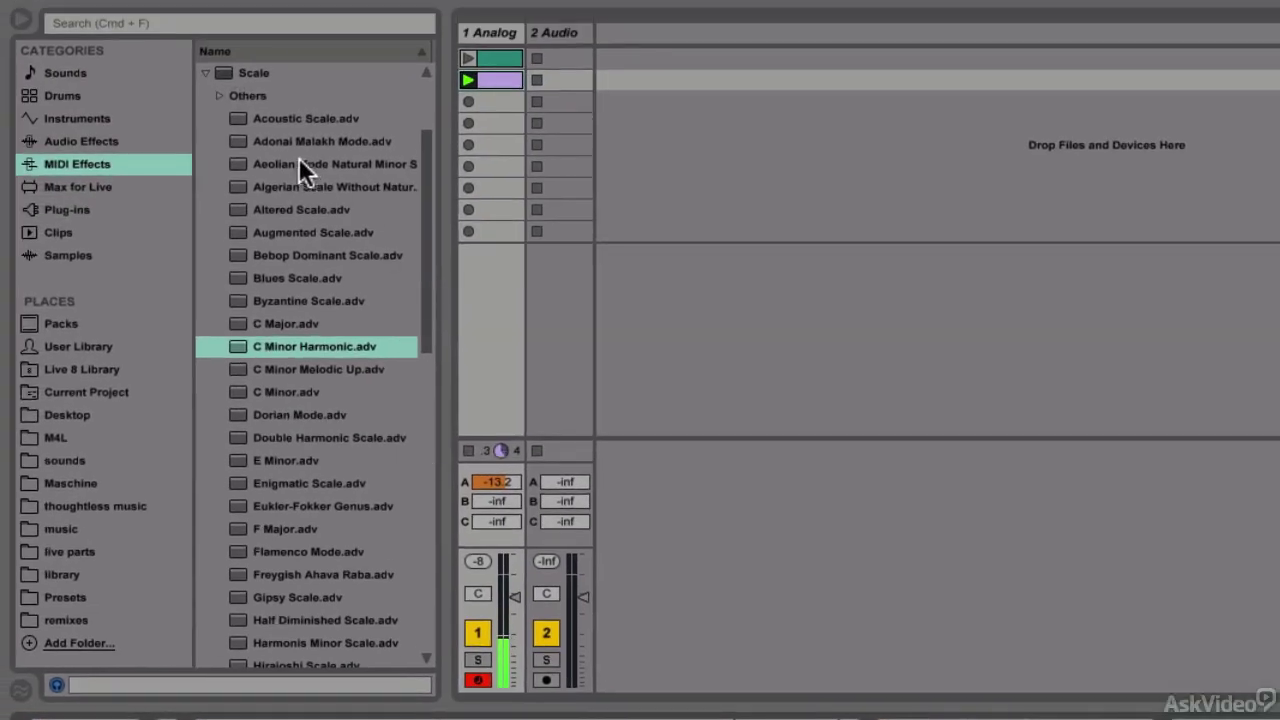
{"action": "scroll", "coordinate": [298, 160], "scroll_direction": "up", "scroll_amount": 5}
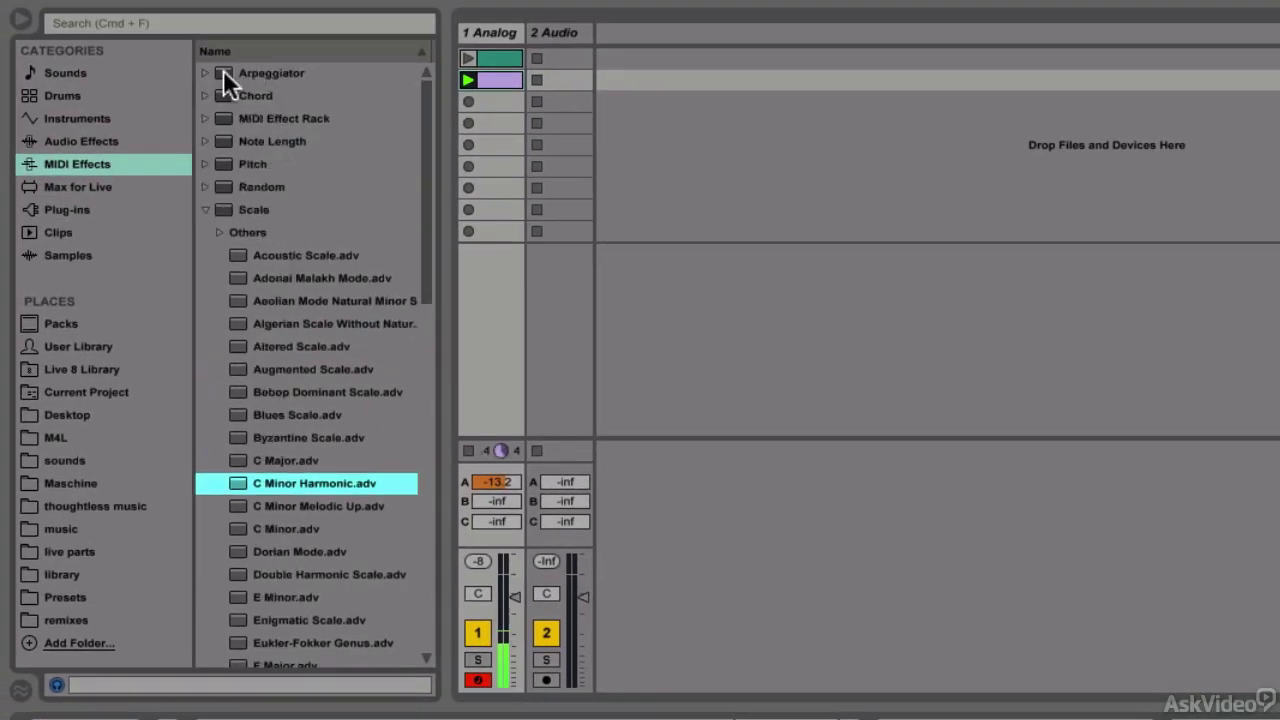
{"action": "left_click_drag", "start_coordinate": [223, 70], "coordinate": [815, 538]}
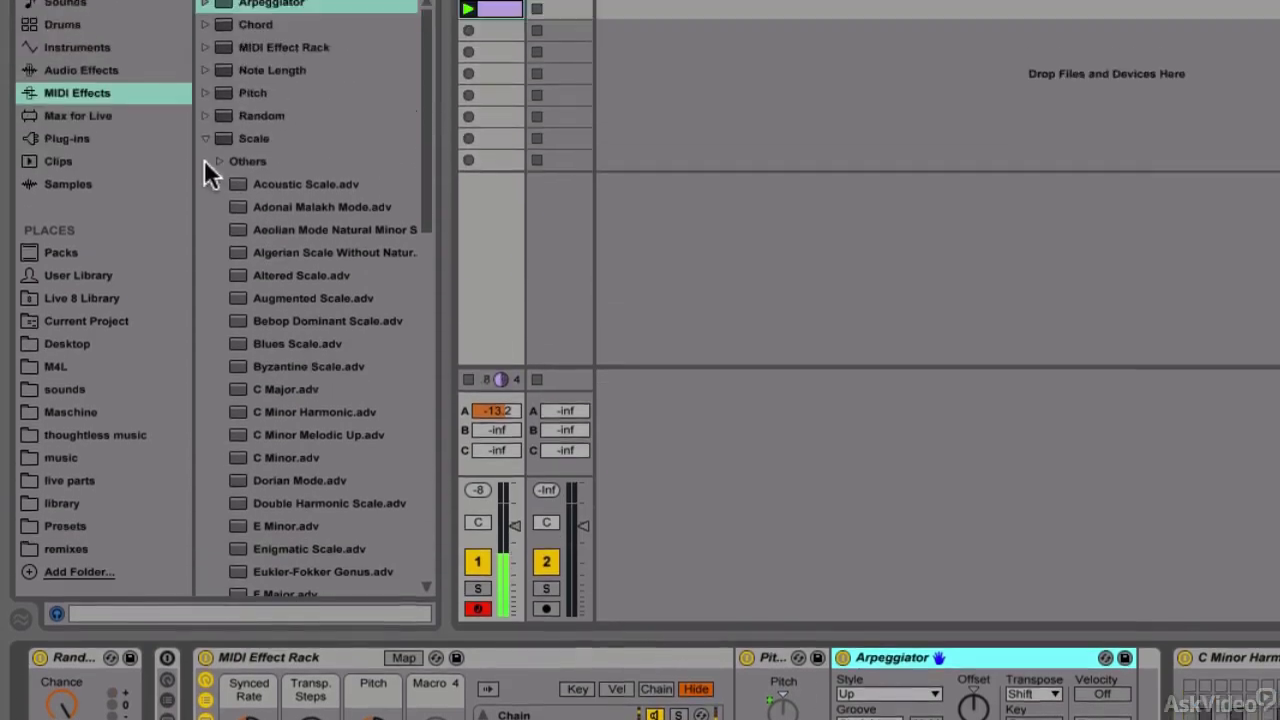
- Add a Chord with Shift 1 at +7 st after the second chain's Arpeggiator, and set that Arpeggiator's Rate to 1/3
{"action": "left_click", "coordinate": [205, 139]}
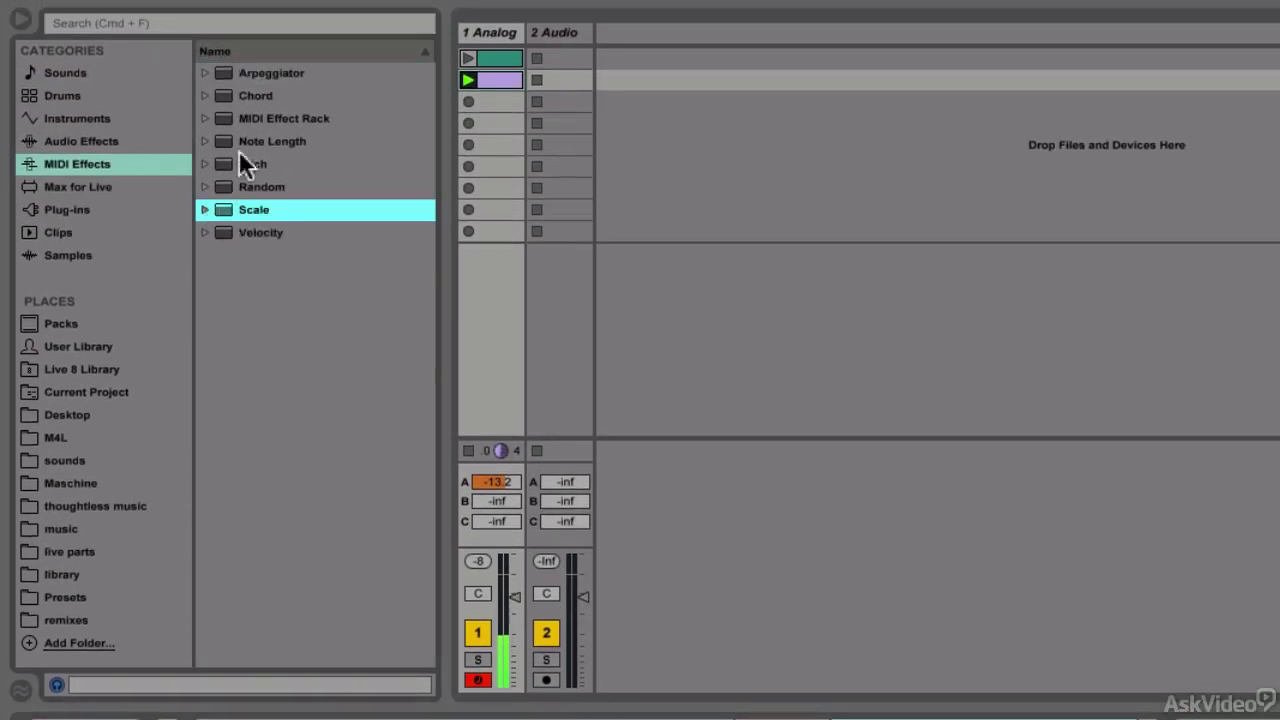
{"action": "left_click_drag", "start_coordinate": [222, 88], "coordinate": [1162, 554]}
{"action": "left_click", "coordinate": [1172, 543]}
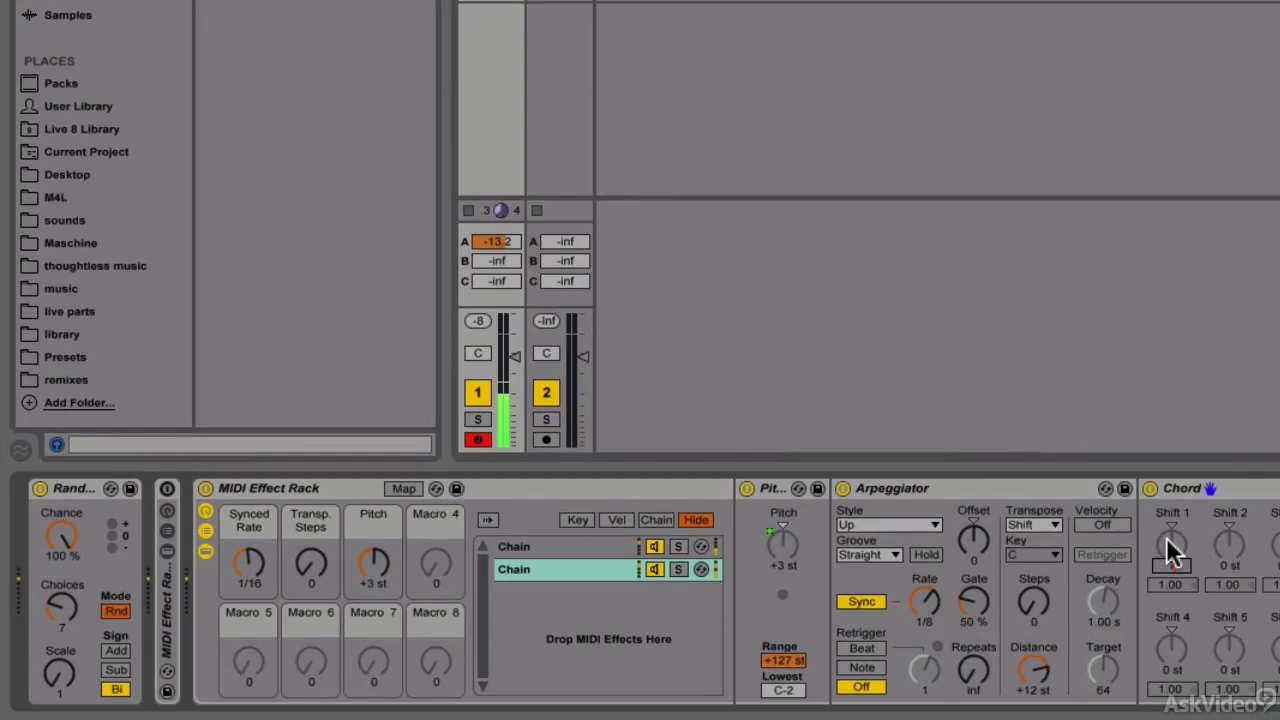
{"action": "left_click", "coordinate": [1168, 541]}
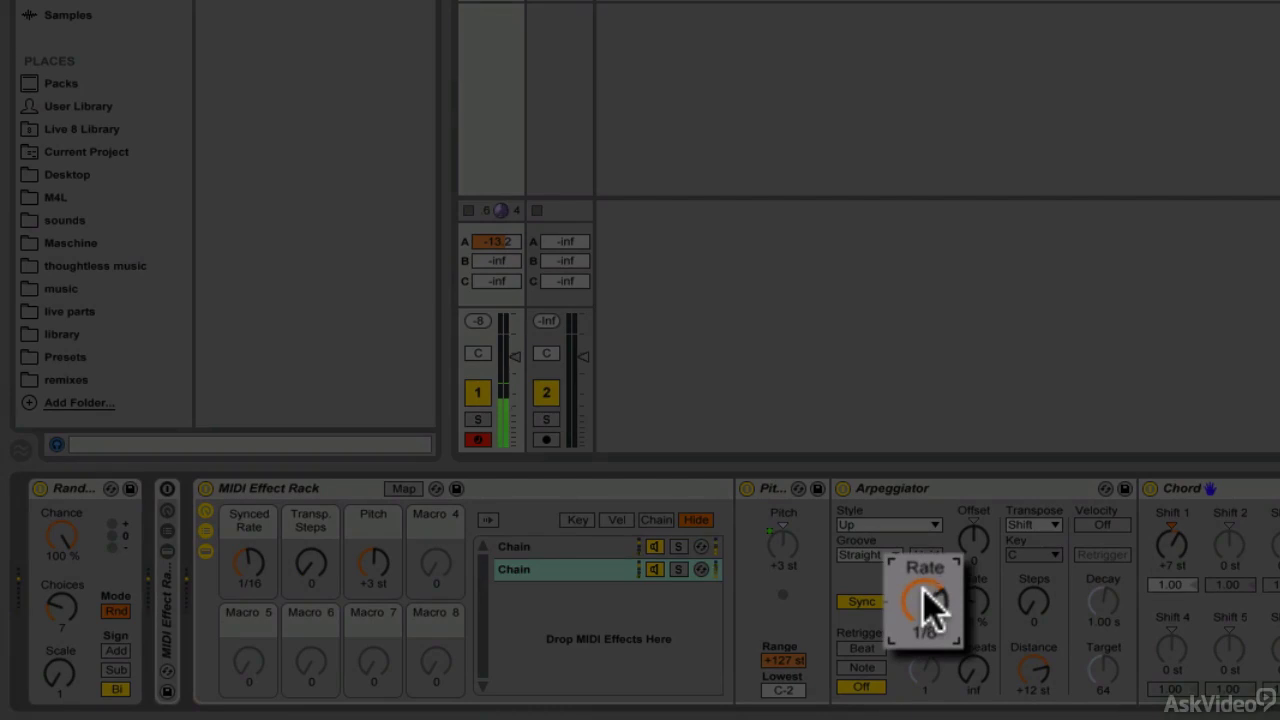
{"action": "scroll", "coordinate": [923, 589], "scroll_direction": "down", "scroll_amount": 1}
{"action": "left_click_drag", "start_coordinate": [923, 589], "coordinate": [923, 589]}
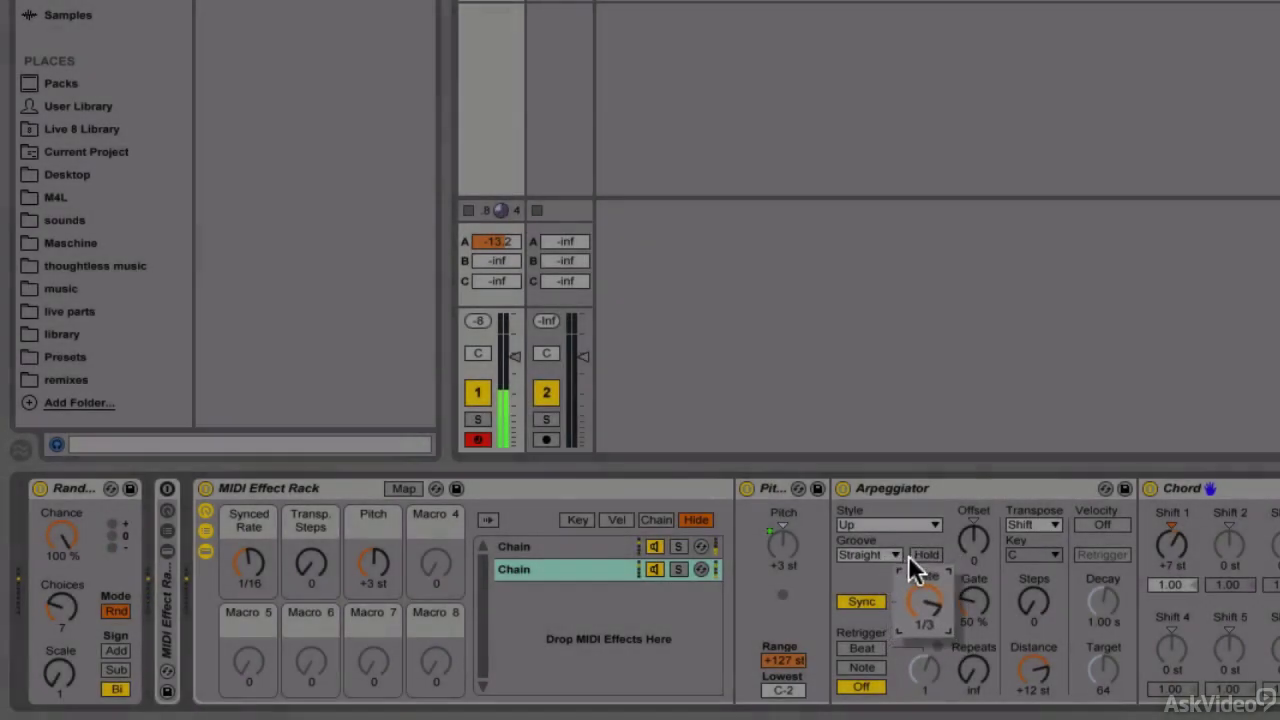
- Set the second chain's Arpeggiator Groove to Swing 16 and lower the Pitch macro to -15 st
{"action": "left_click", "coordinate": [889, 553]}
{"action": "left_click", "coordinate": [887, 609]}
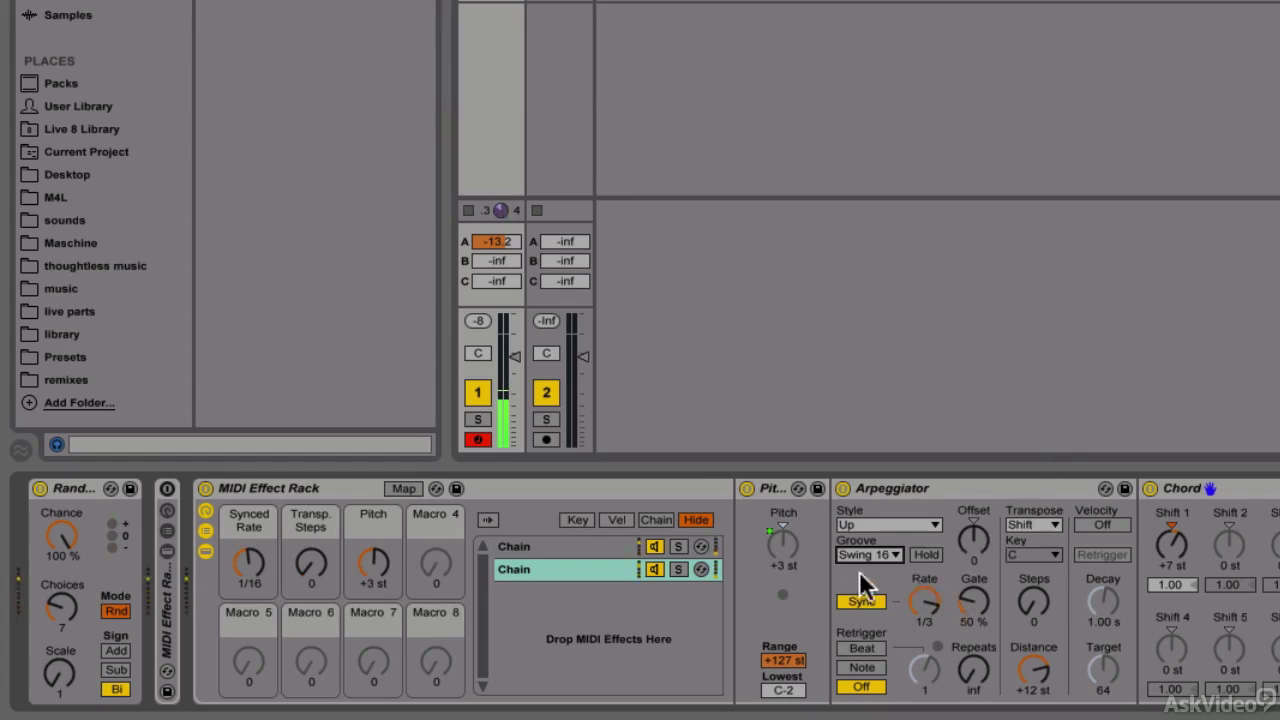
{"action": "left_click_drag", "start_coordinate": [368, 562], "coordinate": [368, 600]}
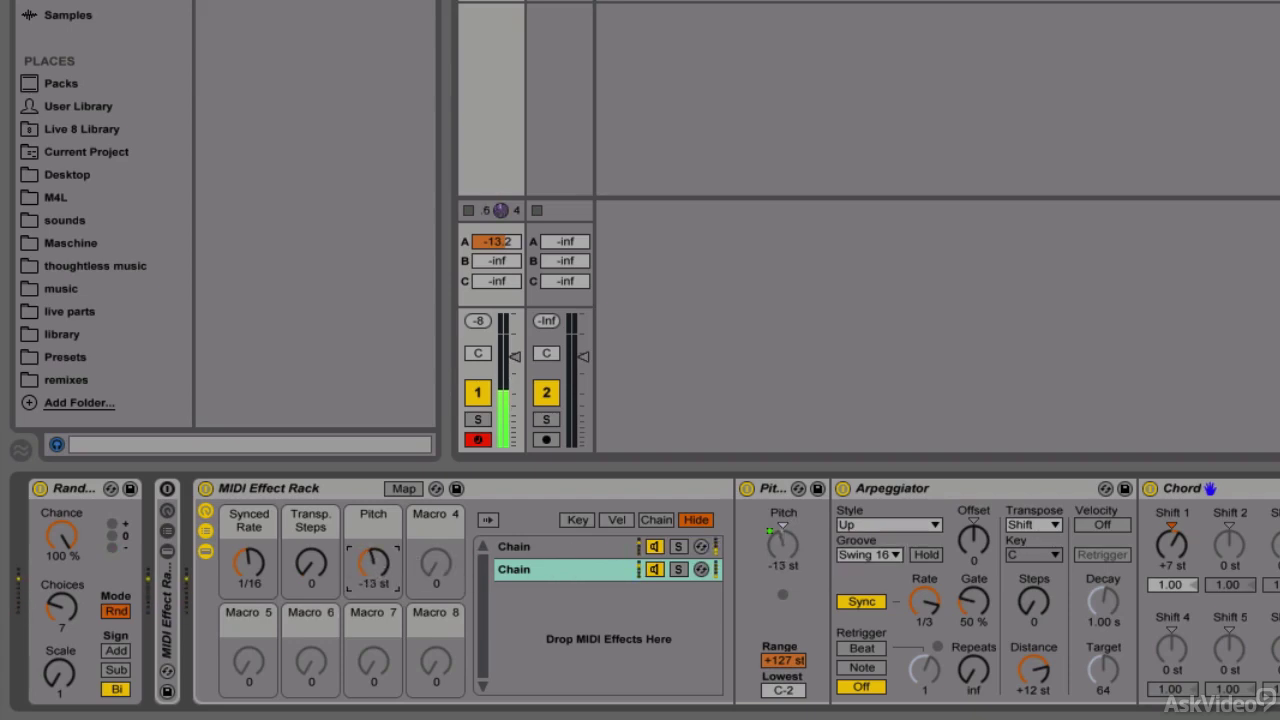
{"action": "mouse_move", "coordinate": [373, 575]}
{"action": "left_mouse_down"}
{"action": "mouse_move", "coordinate": [373, 561]}
{"action": "mouse_move", "coordinate": [373, 586]}
{"action": "left_mouse_up"}
{"action": "left_click_drag", "start_coordinate": [373, 586], "coordinate": [373, 555]}
- Limit the Pitch macro's mapping to a minimum of -24 st and a maximum of +12 st, and set the macro to -14 st
{"action": "left_click", "coordinate": [408, 487]}
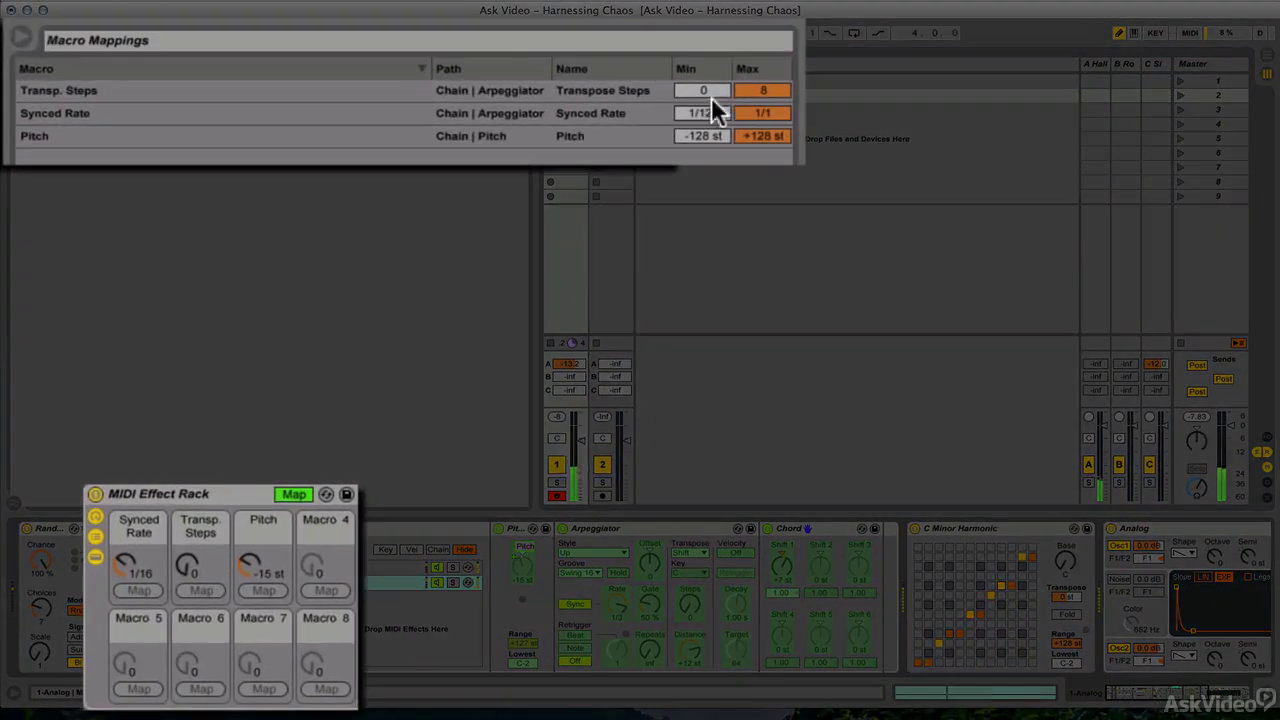
{"action": "left_click", "coordinate": [723, 131]}
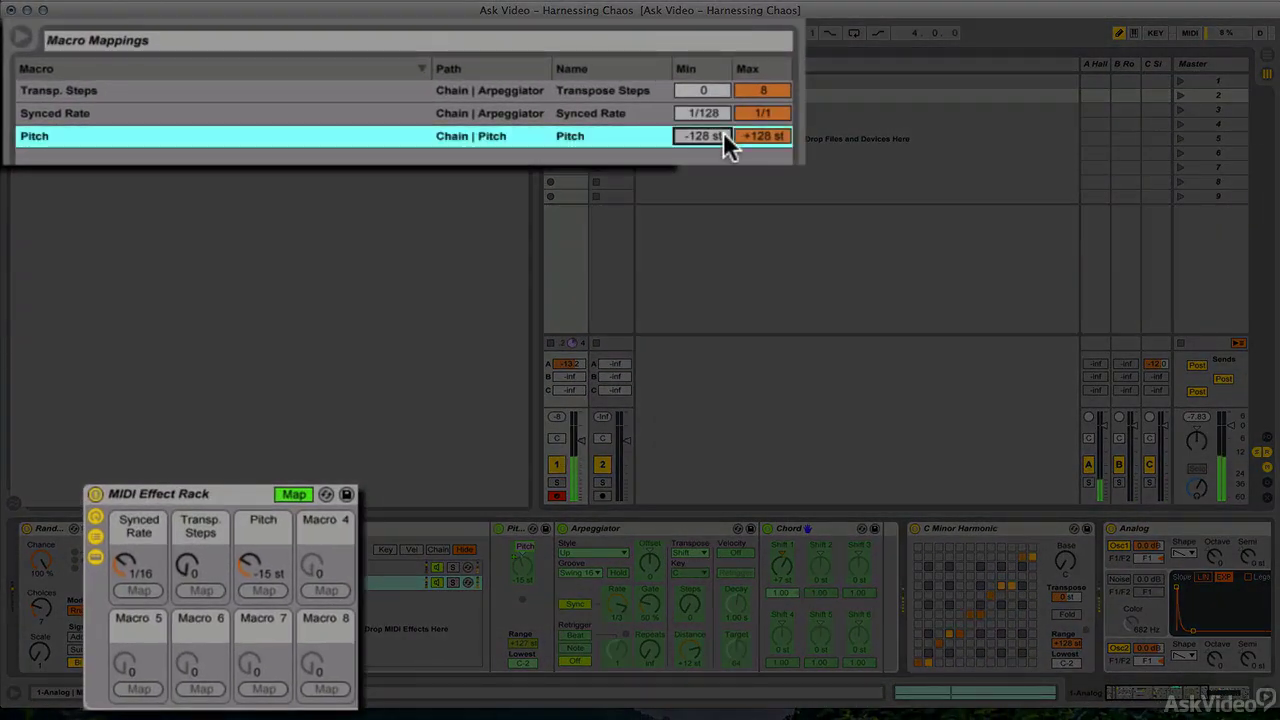
{"action": "type", "text": "-24"}
{"action": "key", "text": "Return"}
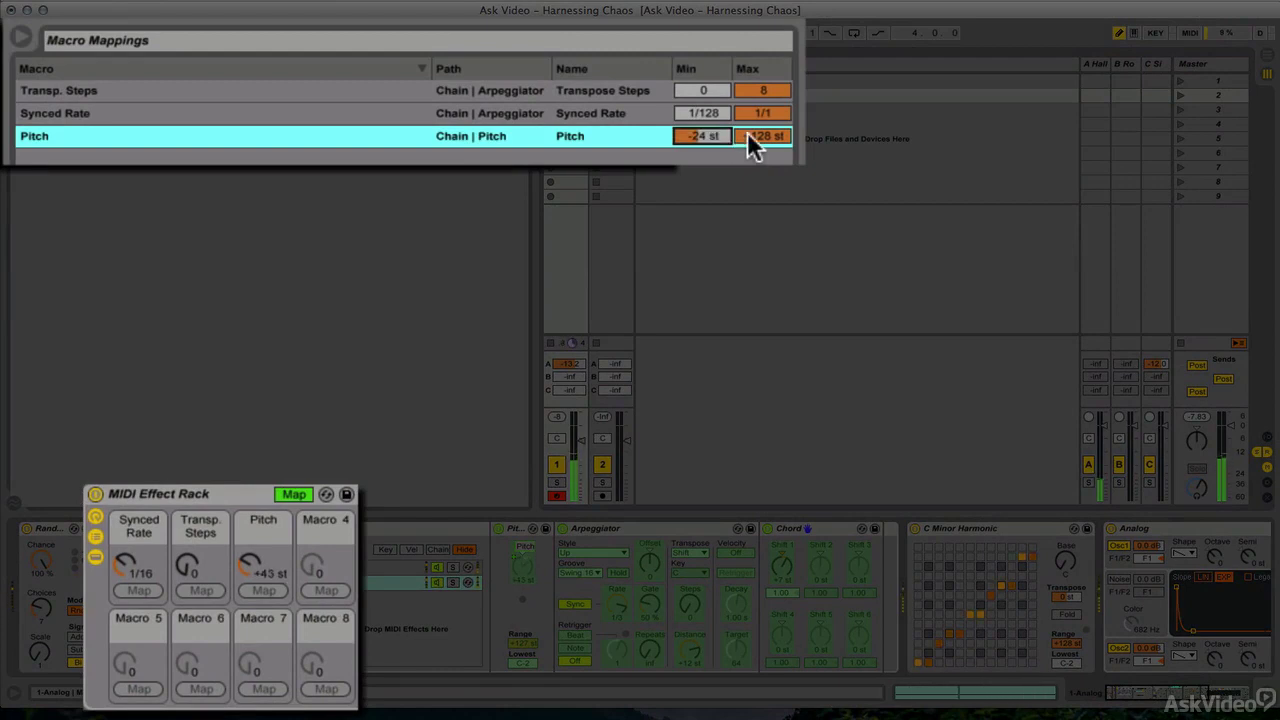
{"action": "left_click", "coordinate": [779, 135]}
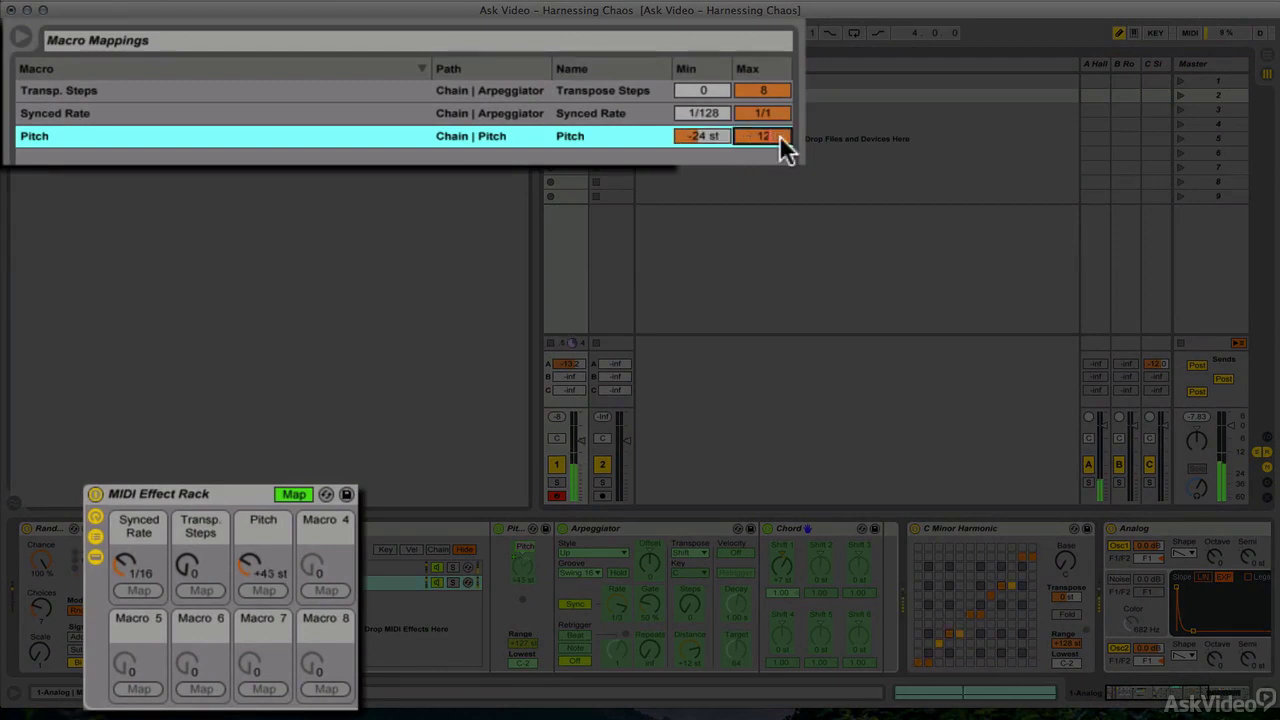
{"action": "key", "text": "Return"}
{"action": "mouse_move", "coordinate": [256, 568]}
{"action": "left_mouse_down"}
{"action": "mouse_move", "coordinate": [256, 505]}
{"action": "mouse_move", "coordinate": [256, 575]}
{"action": "left_mouse_up"}
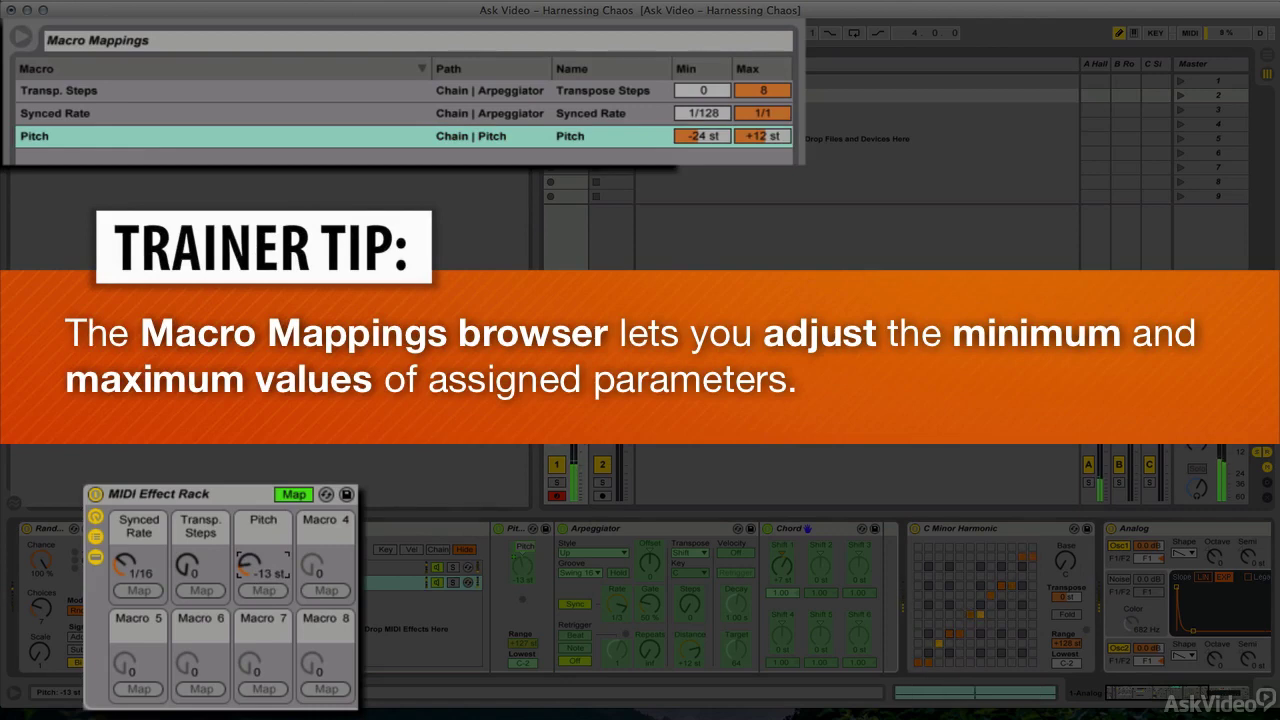
{"action": "left_click_drag", "start_coordinate": [256, 575], "coordinate": [256, 578]}
- Set the Transpose Steps mapping maximum to 4 and the Synced Rate mapping to a minimum of 1/24 and a maximum of 1/3
{"action": "left_click_drag", "start_coordinate": [778, 92], "coordinate": [778, 104]}
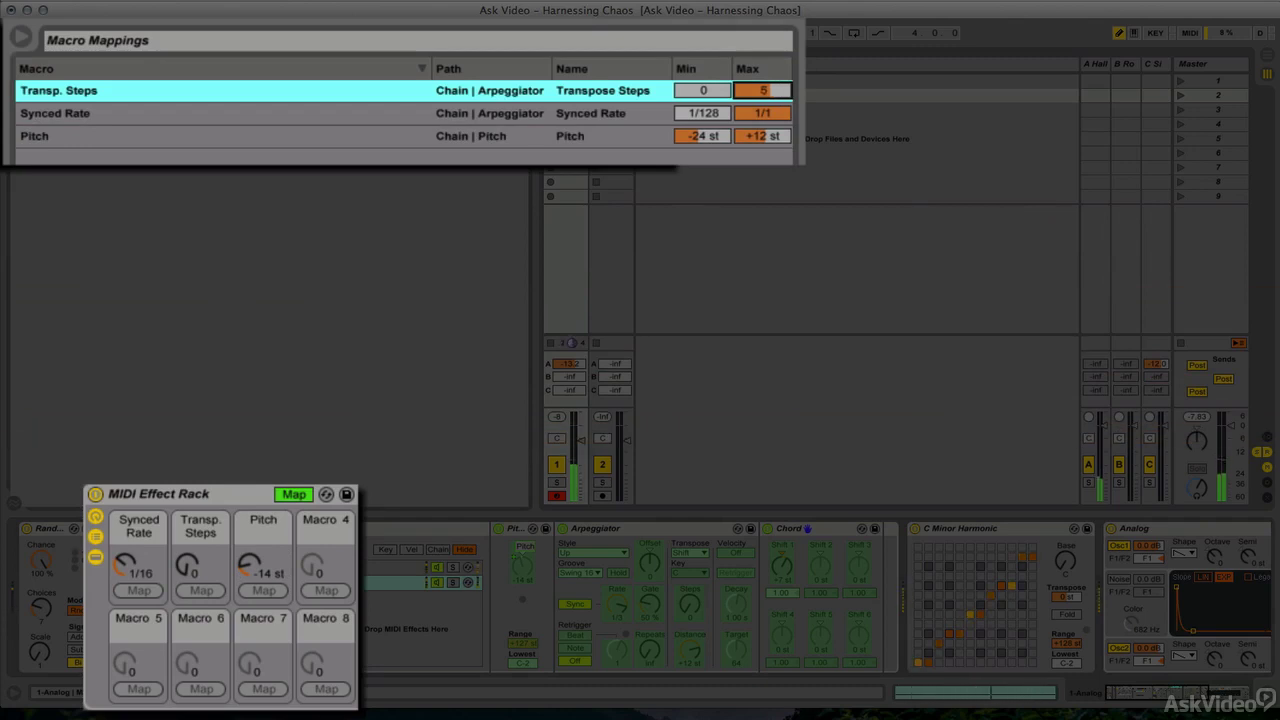
{"action": "left_click", "coordinate": [645, 115]}
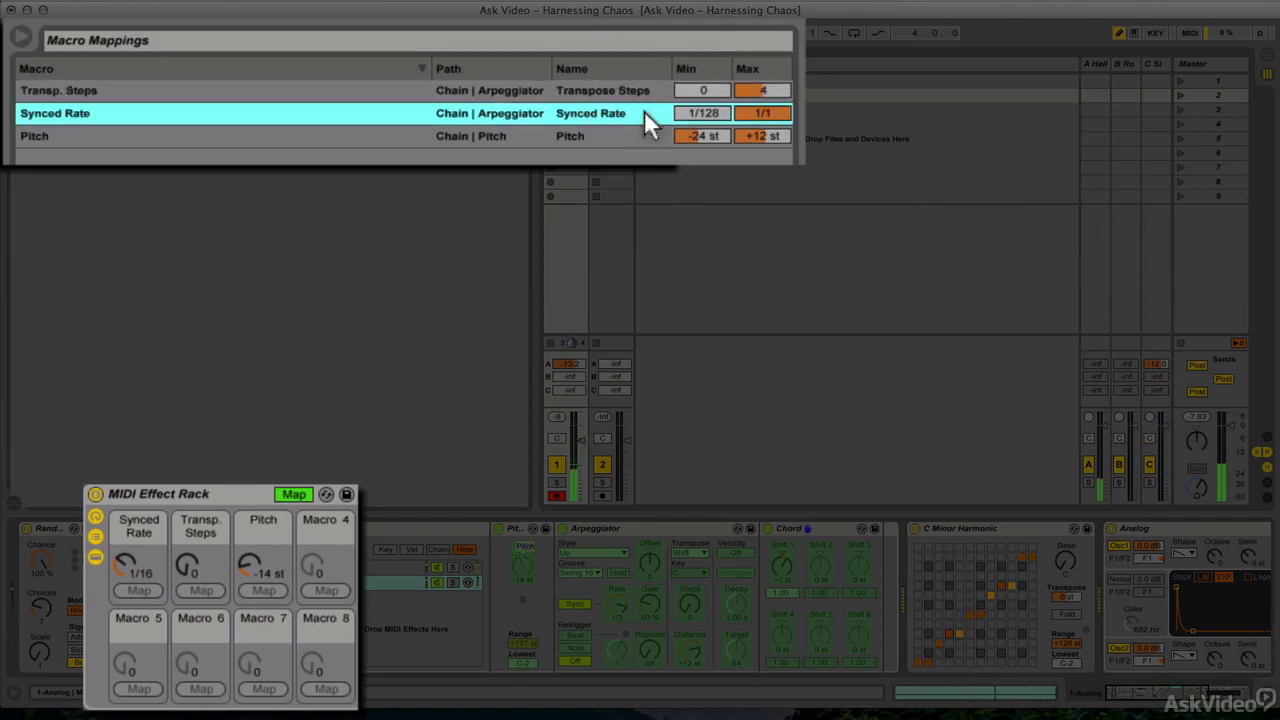
{"action": "left_click_drag", "start_coordinate": [733, 108], "coordinate": [733, 86]}
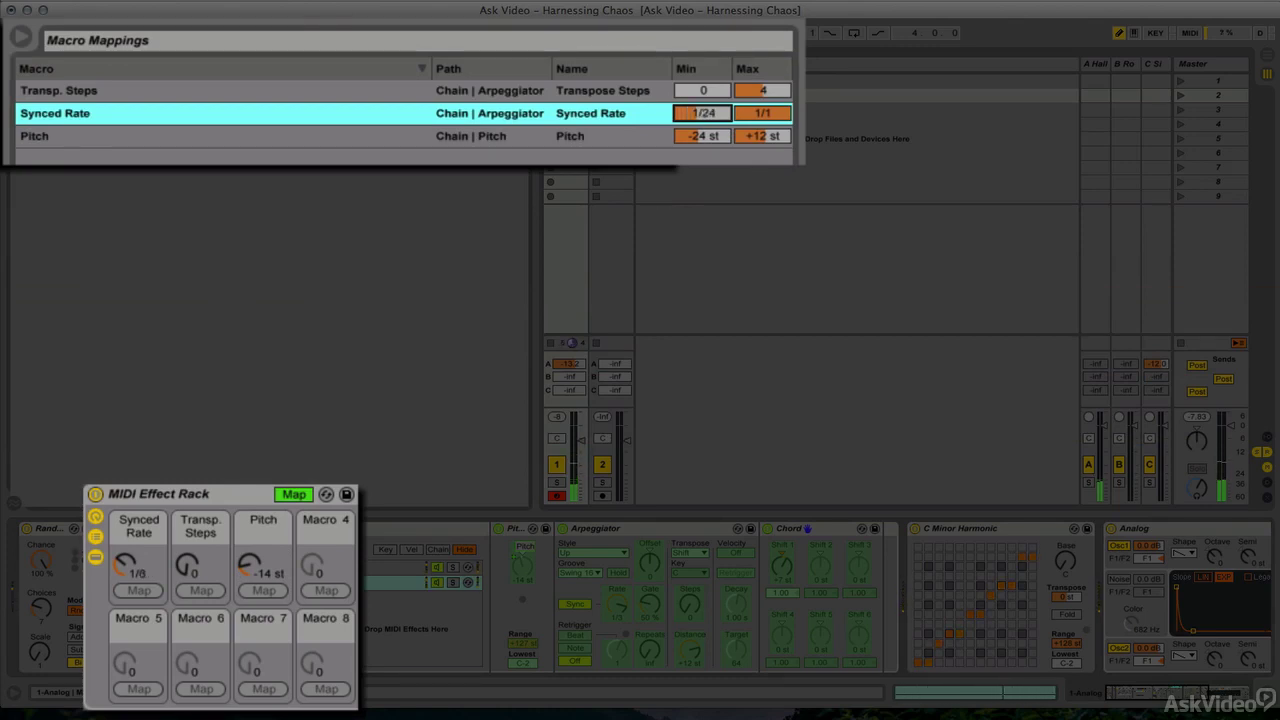
{"action": "left_click", "coordinate": [768, 113]}
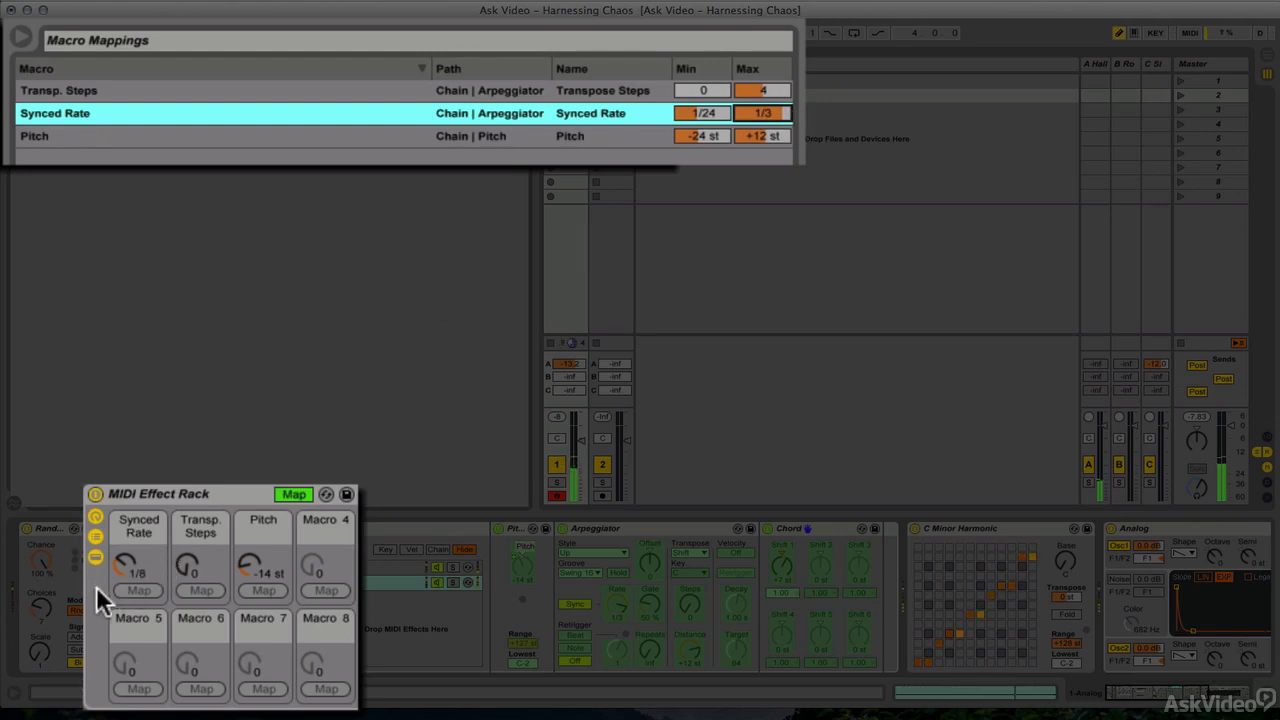
- Lower the Synced Rate mapping's maximum to 1/6, set its macro to 1/16, and exit macro mapping
{"action": "left_click_drag", "start_coordinate": [130, 560], "coordinate": [130, 550]}
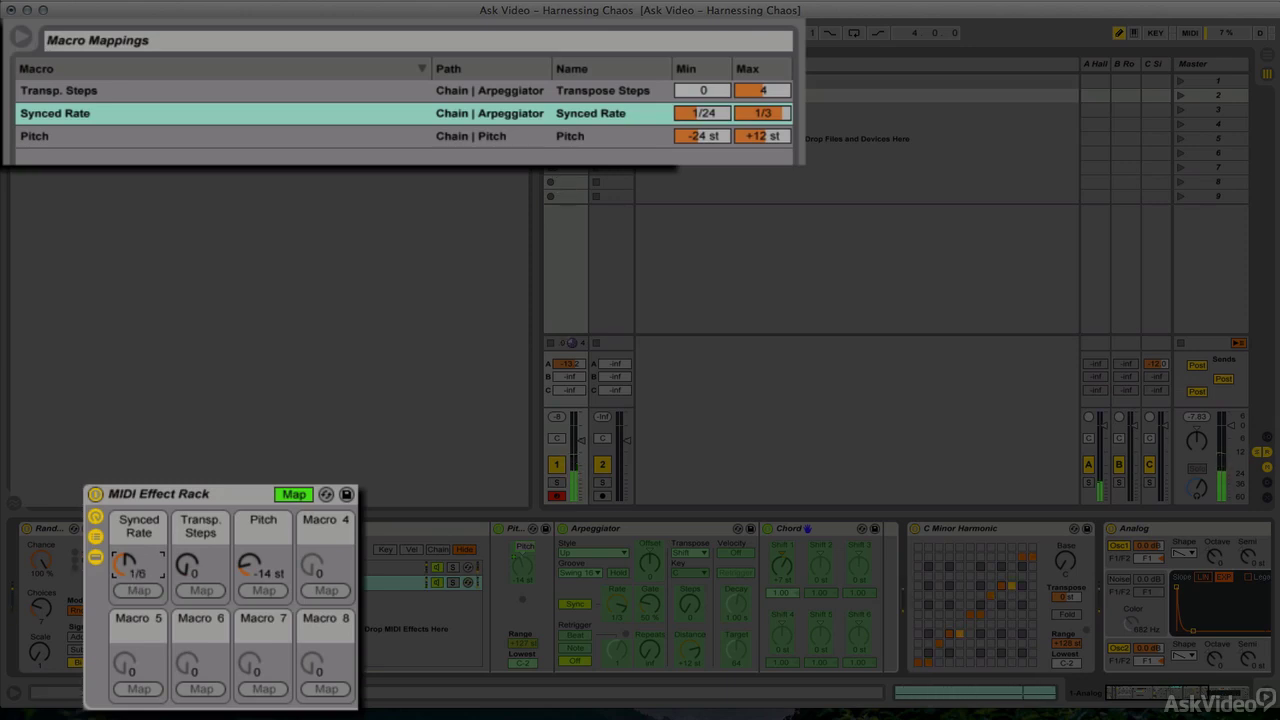
{"action": "left_click_drag", "start_coordinate": [772, 104], "coordinate": [772, 116]}
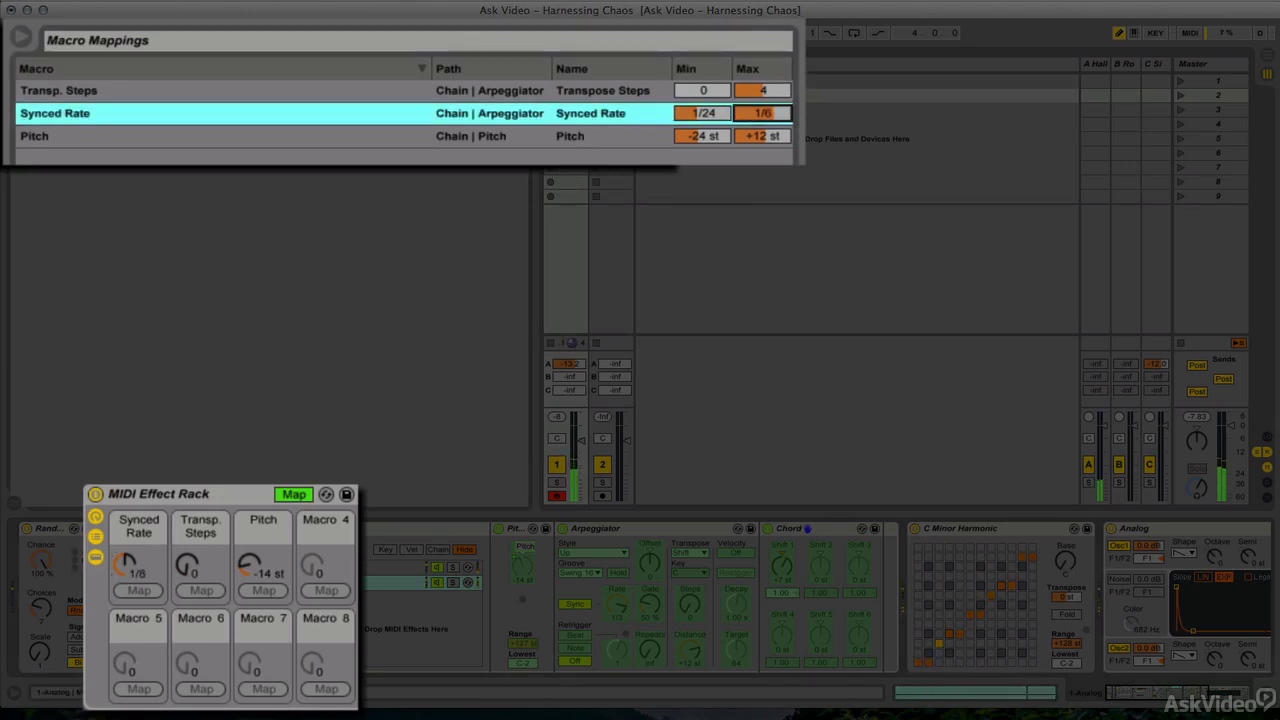
{"action": "left_click", "coordinate": [125, 563]}
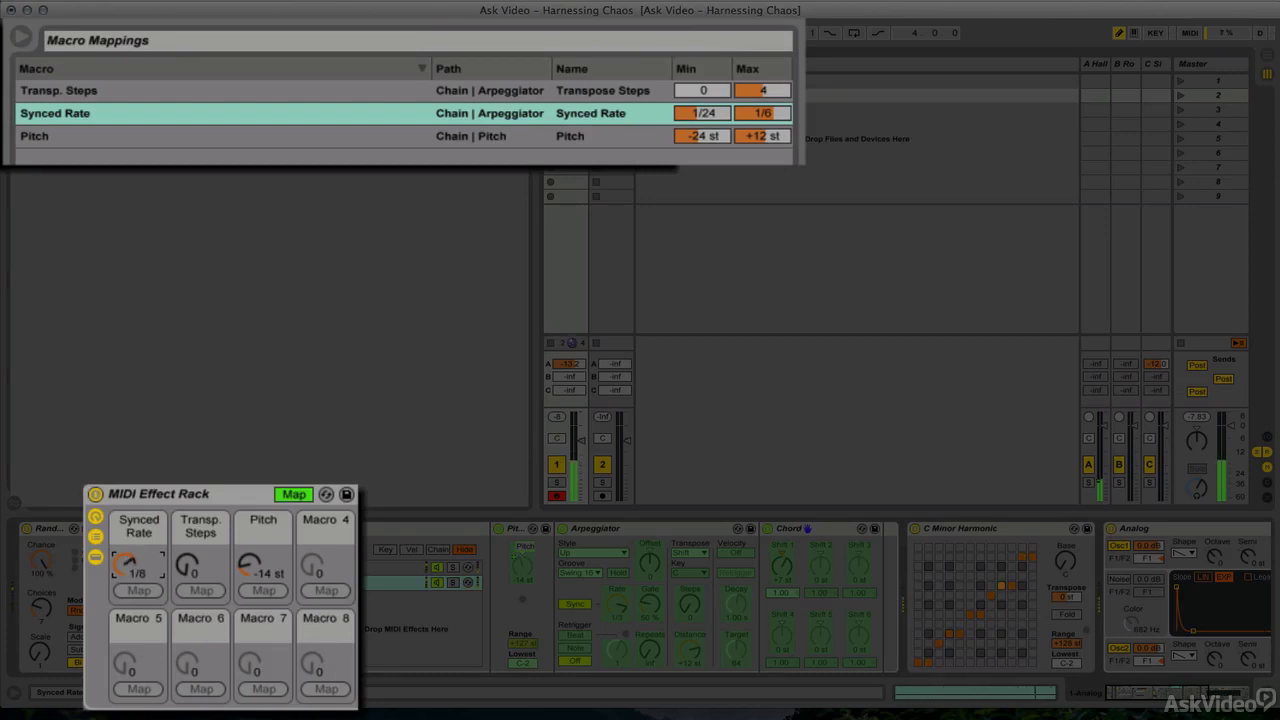
{"action": "left_click_drag", "start_coordinate": [125, 563], "coordinate": [125, 574]}
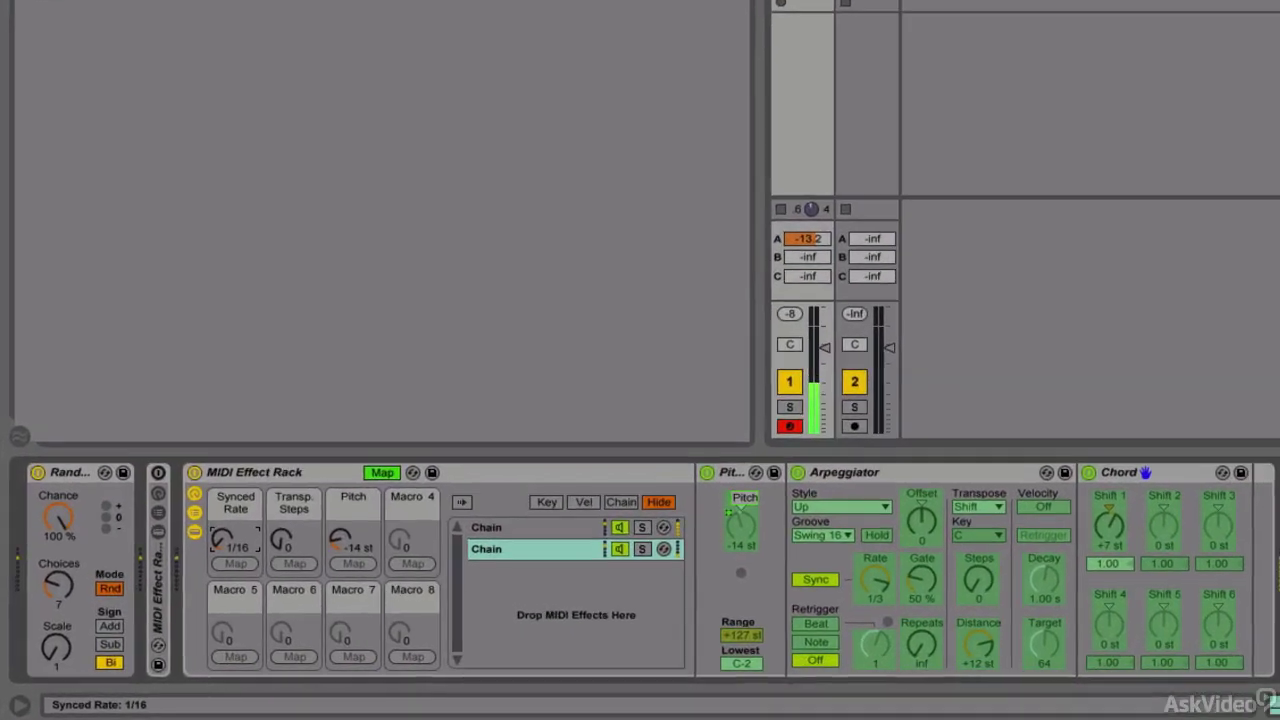
{"action": "left_click", "coordinate": [382, 472]}
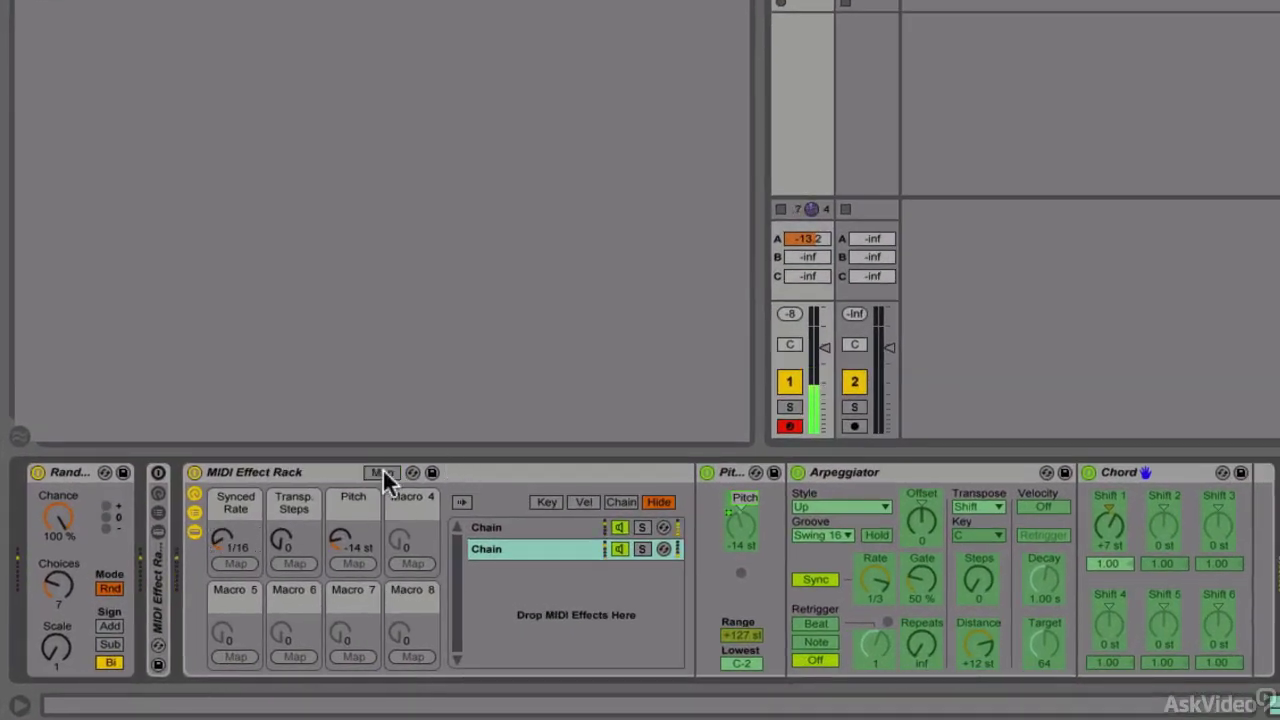
- Set the Arpeggiator Groove to Straight in both the second and the first chain
{"action": "left_click", "coordinate": [836, 533]}
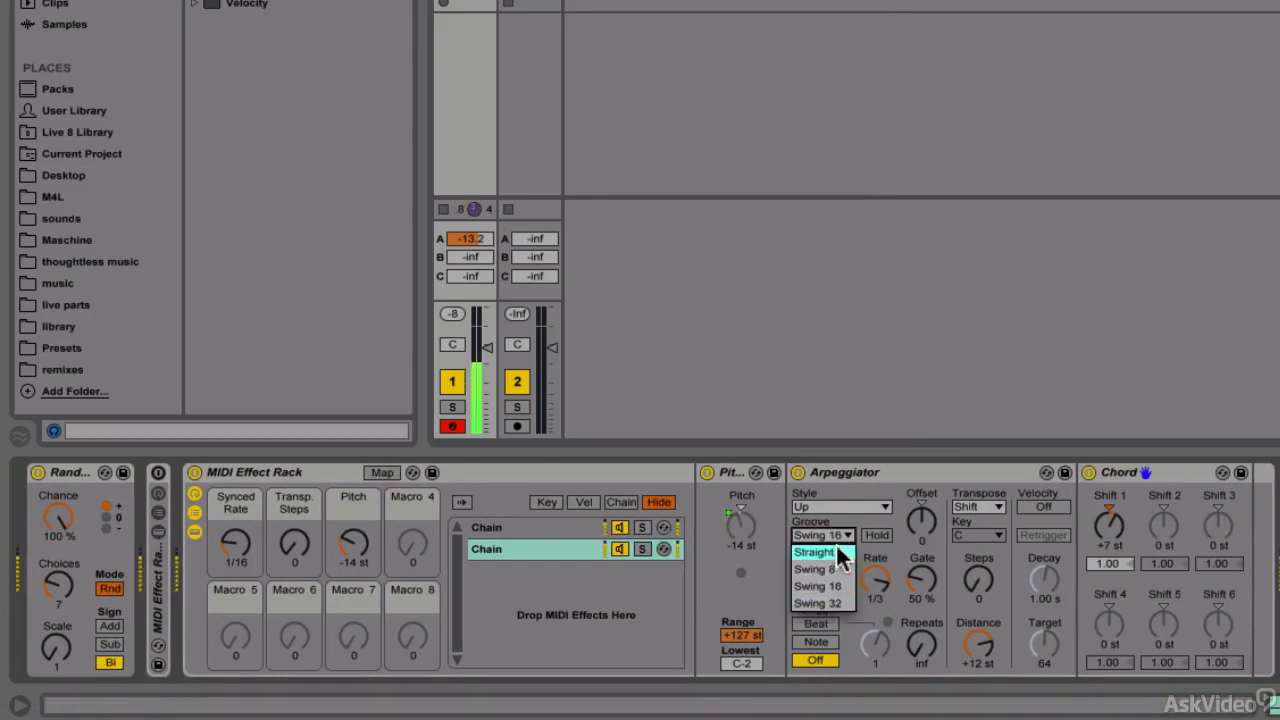
{"action": "left_click", "coordinate": [815, 552]}
{"action": "left_click", "coordinate": [547, 529]}
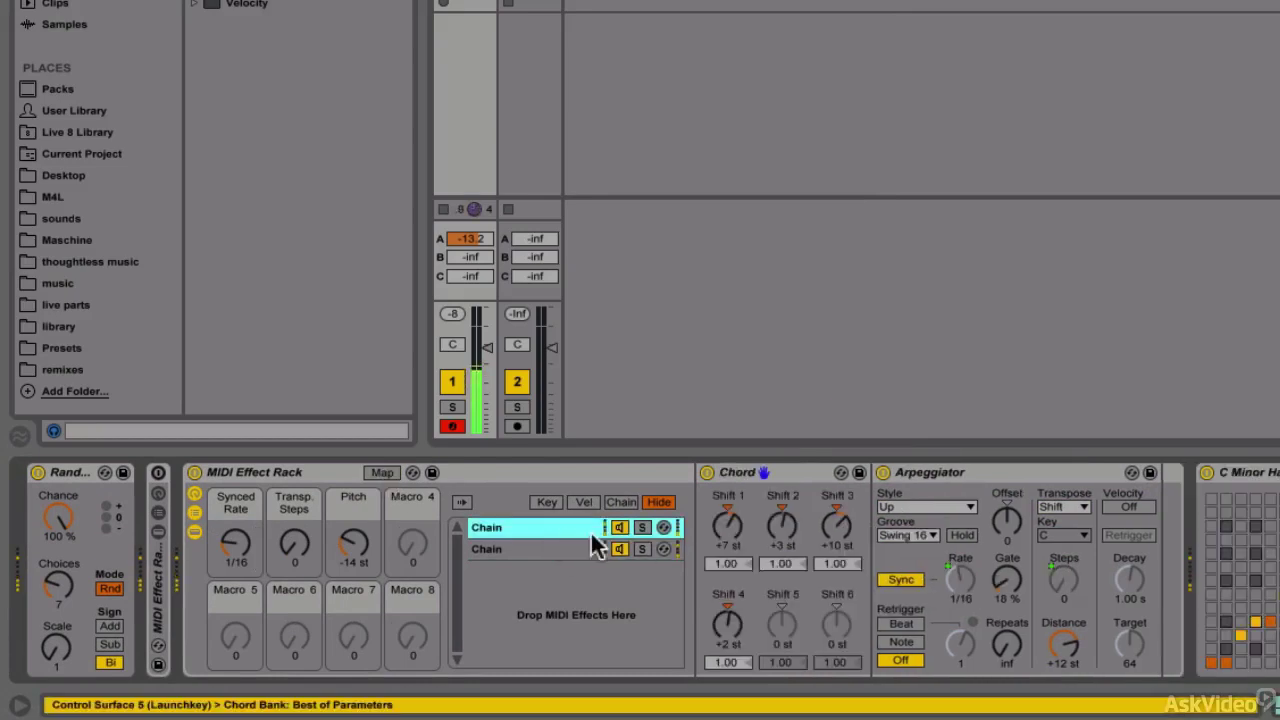
{"action": "left_click", "coordinate": [912, 534]}
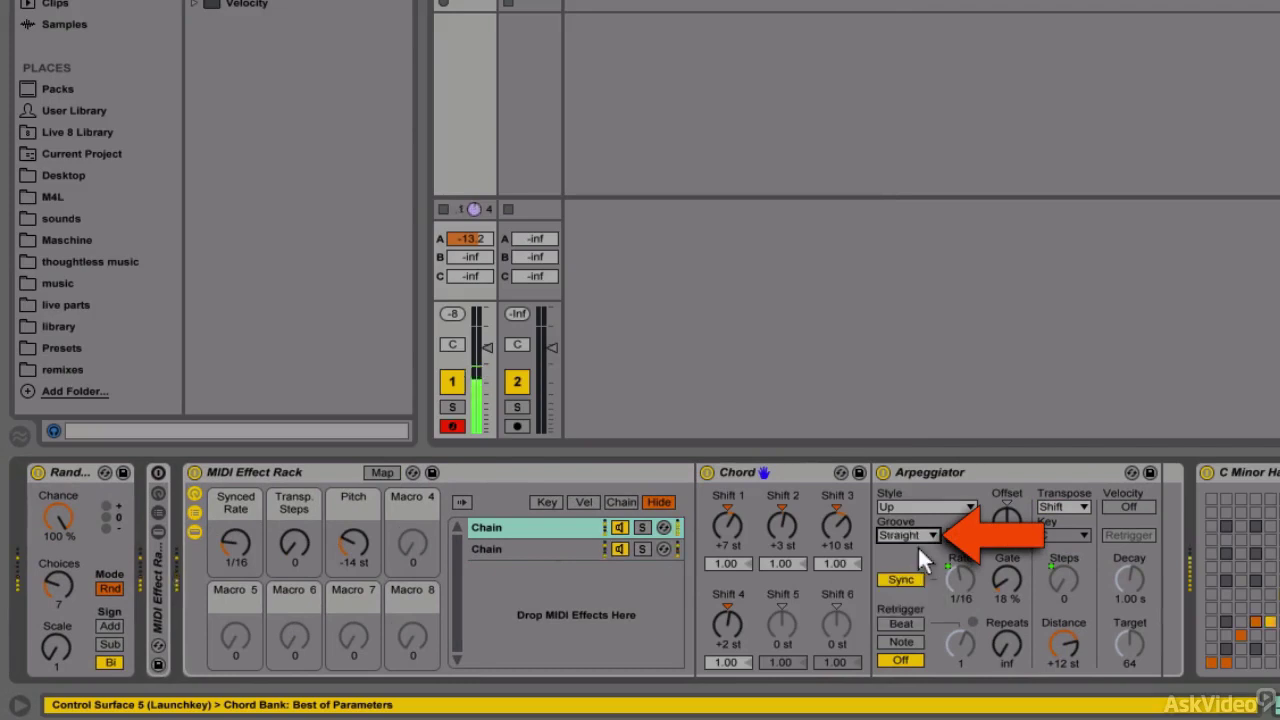
{"action": "left_click", "coordinate": [914, 553]}
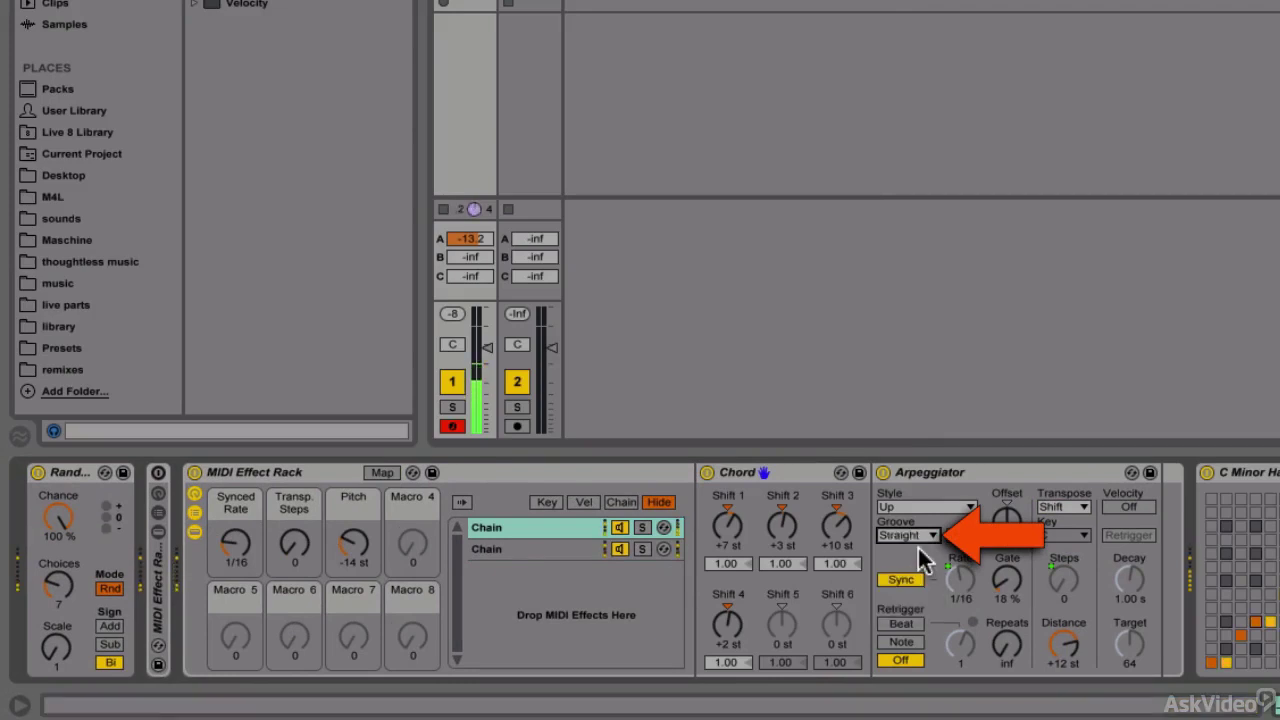
- Remap the first chain's Arpeggiator Rate and Steps controls to Macro 4
{"action": "left_click", "coordinate": [235, 545]}
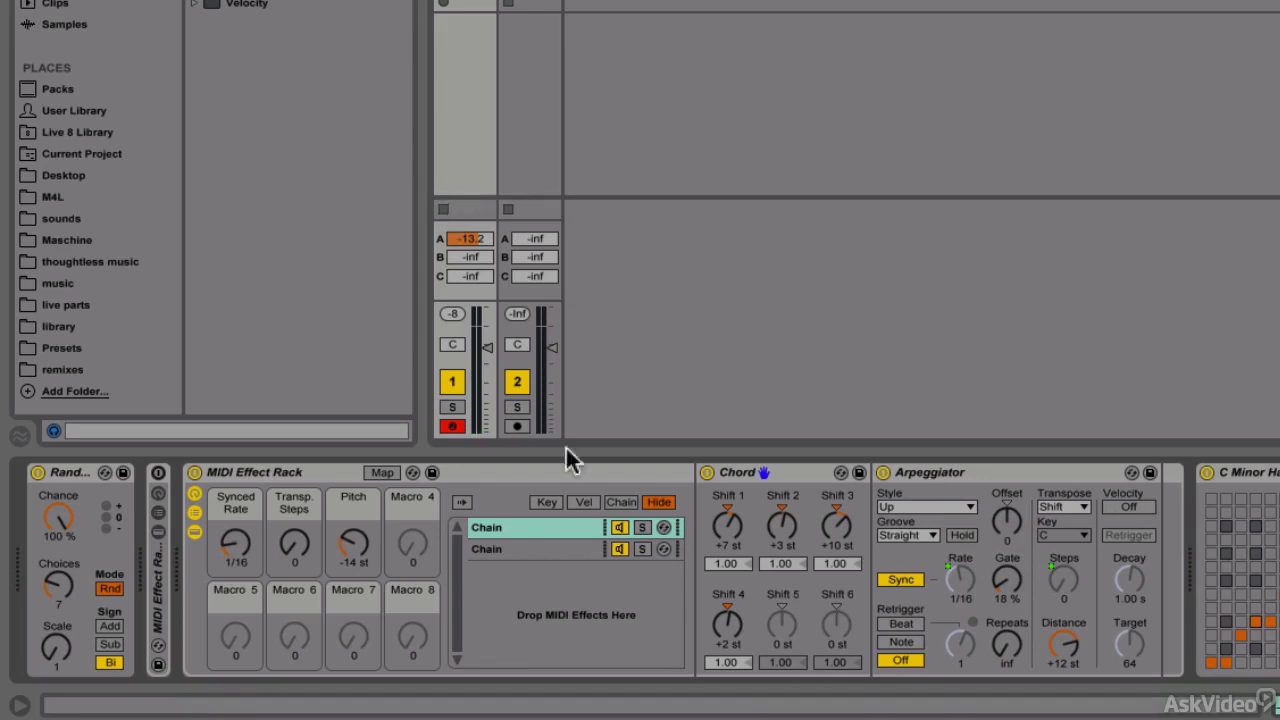
{"action": "right_click", "coordinate": [960, 577]}
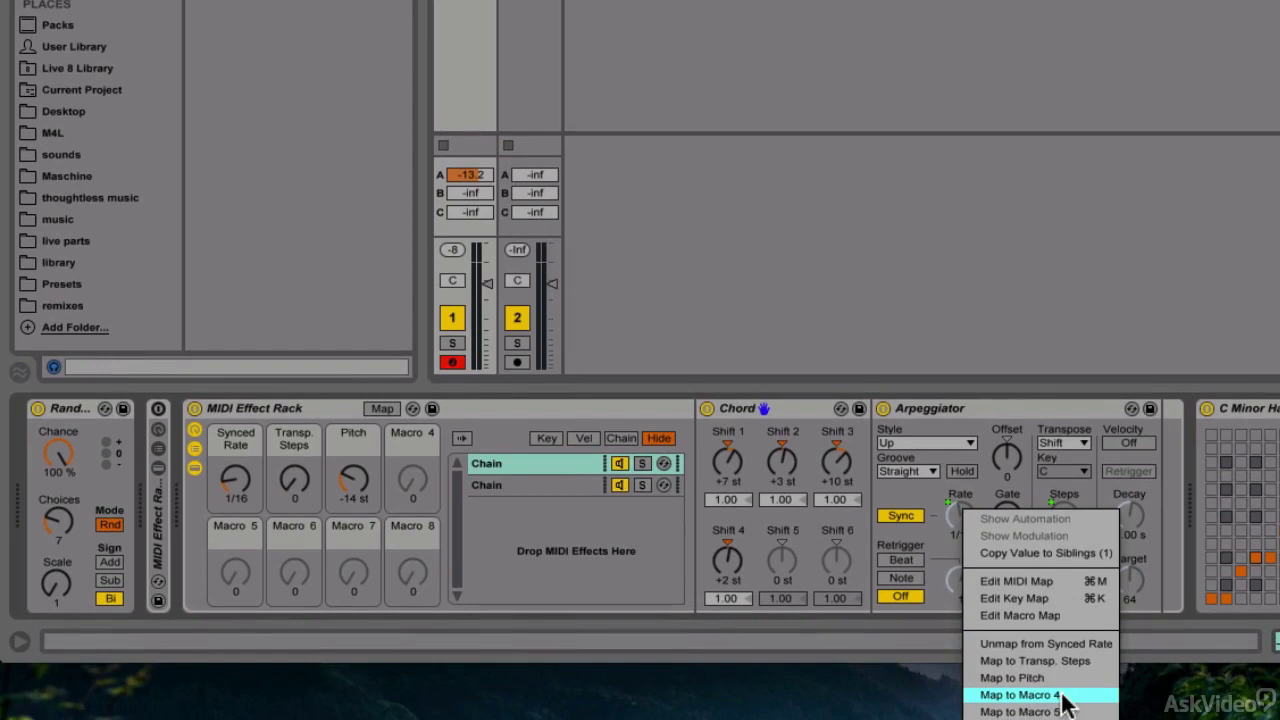
{"action": "left_click", "coordinate": [1062, 697]}
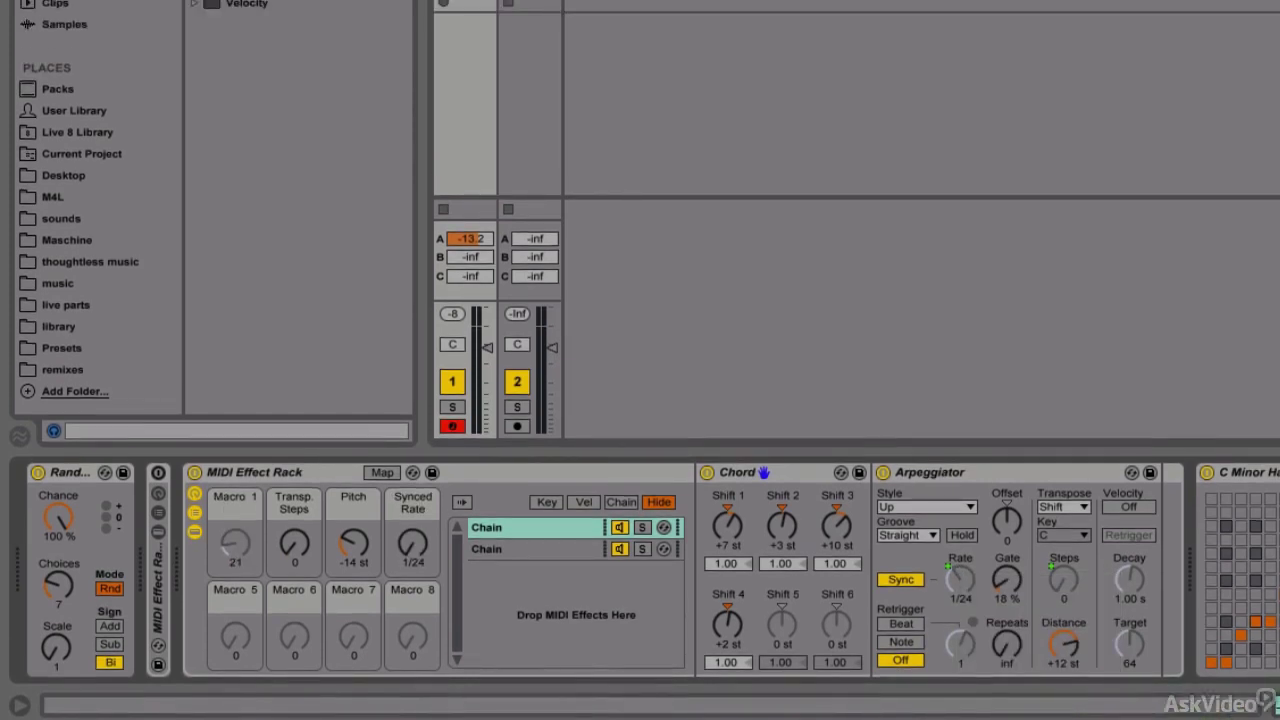
{"action": "right_click", "coordinate": [1067, 576]}
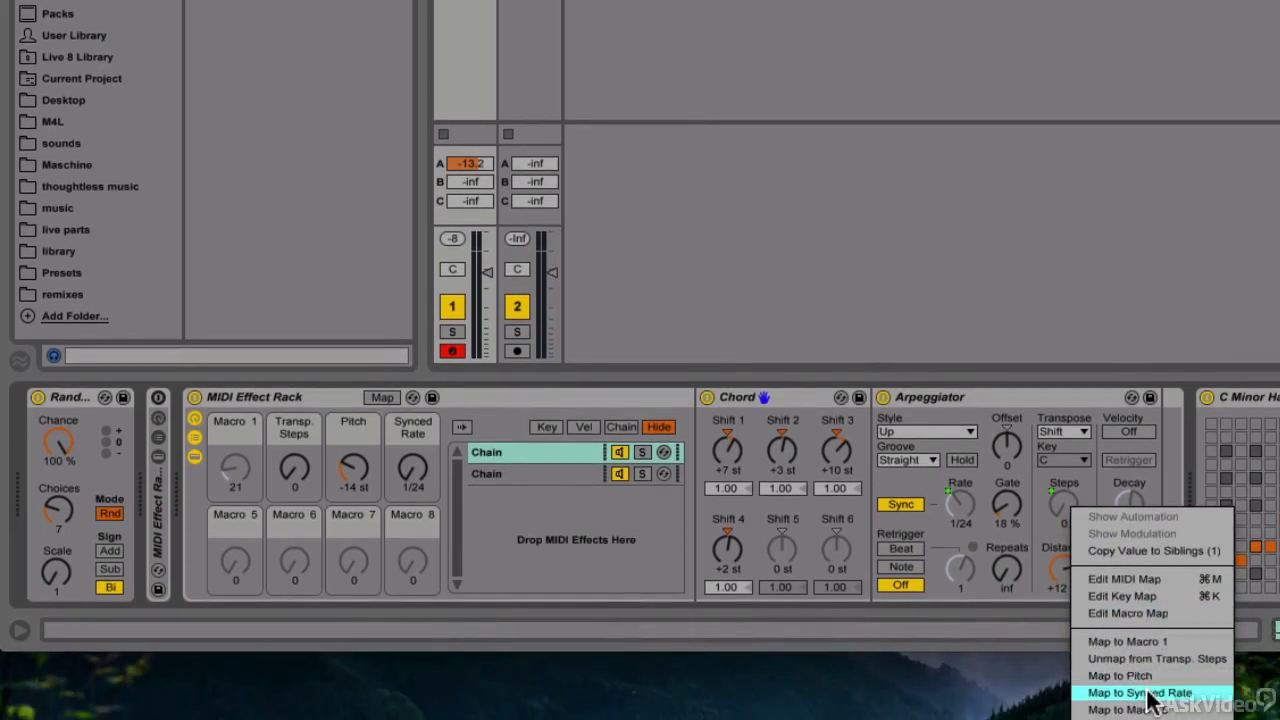
{"action": "left_click", "coordinate": [1143, 691]}
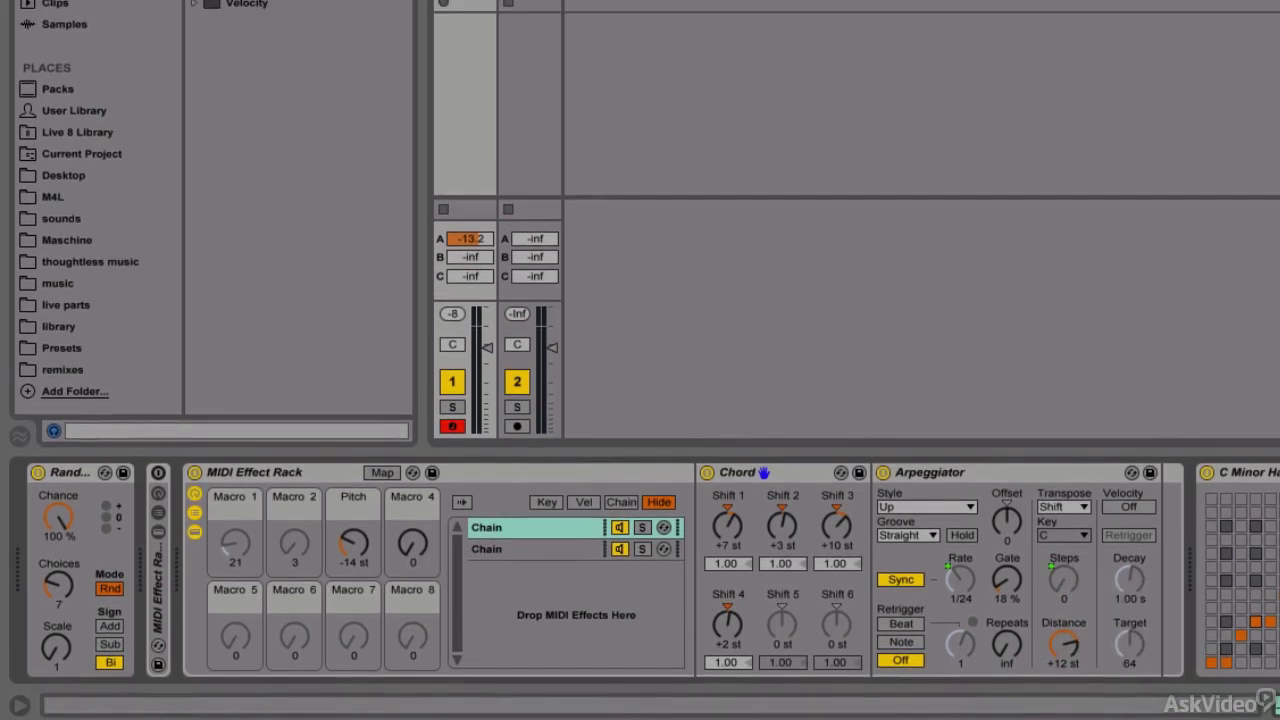
- Remap the second chain's Pitch control to Macro 4 and turn that macro up from 0
{"action": "left_click", "coordinate": [562, 545]}
{"action": "right_click", "coordinate": [744, 516]}
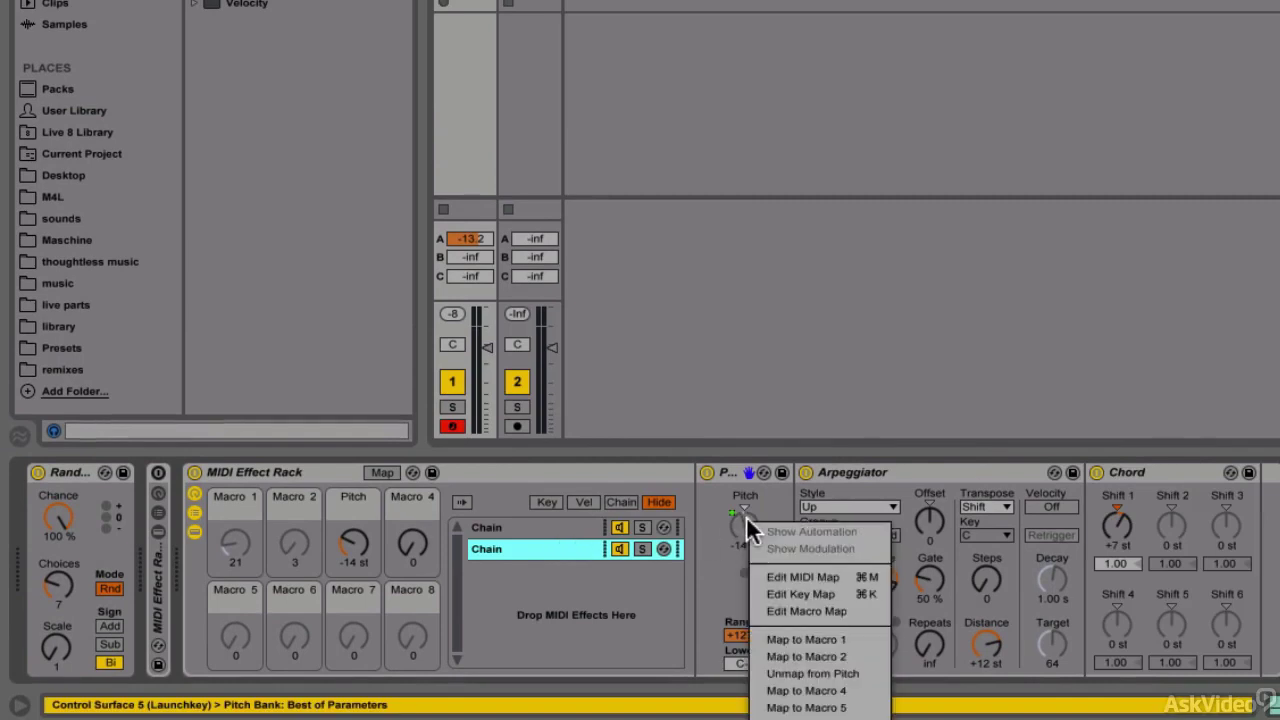
{"action": "left_click", "coordinate": [846, 691]}
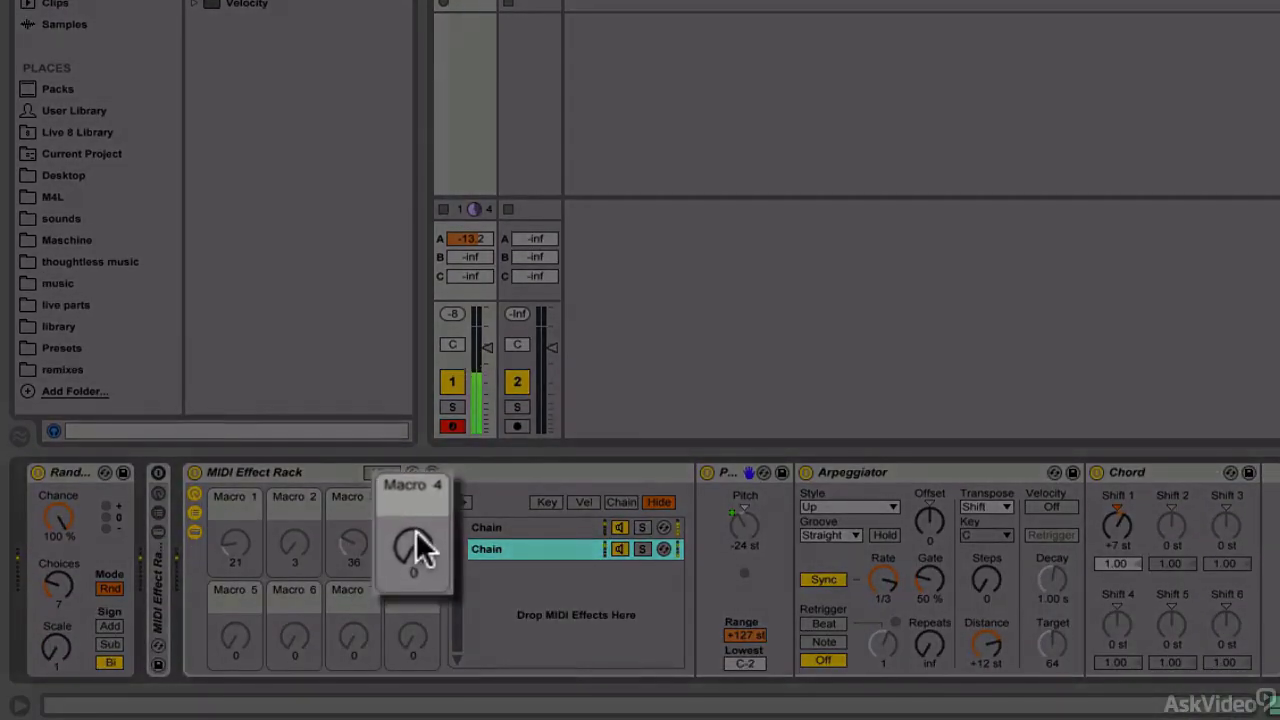
{"action": "mouse_move", "coordinate": [415, 530]}
{"action": "left_mouse_down"}
{"action": "mouse_move", "coordinate": [415, 405]}
{"action": "mouse_move", "coordinate": [415, 510]}
{"action": "left_mouse_up"}
- Invert the ranges of Macro 4's Synced Rate and Pitch mappings and turn Macro 4 up
{"action": "left_click", "coordinate": [388, 473]}
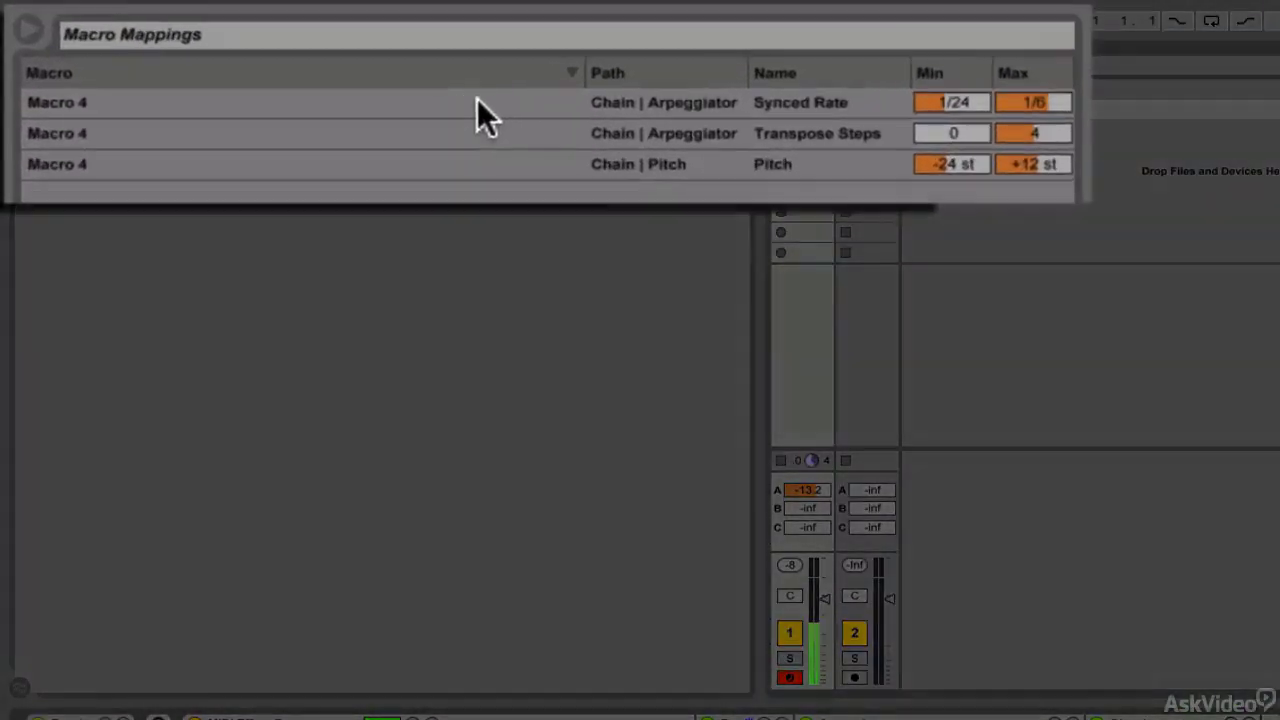
{"action": "right_click", "coordinate": [479, 100]}
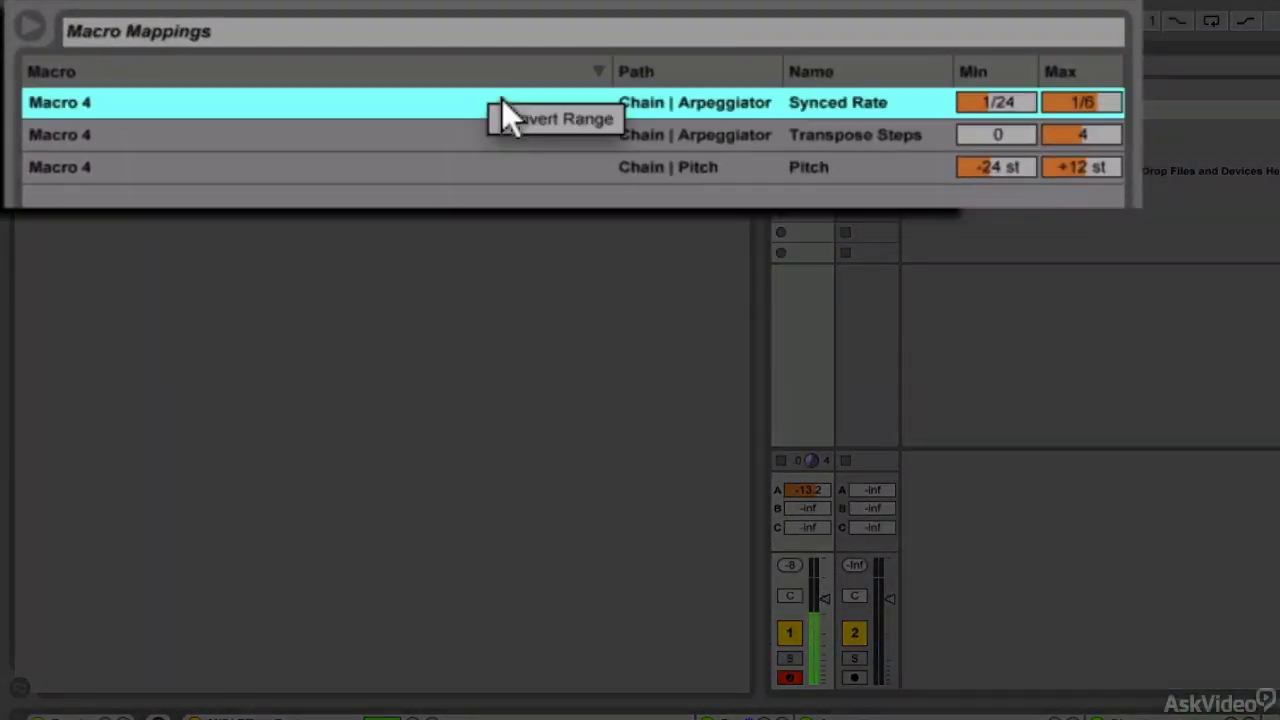
{"action": "left_click", "coordinate": [537, 113]}
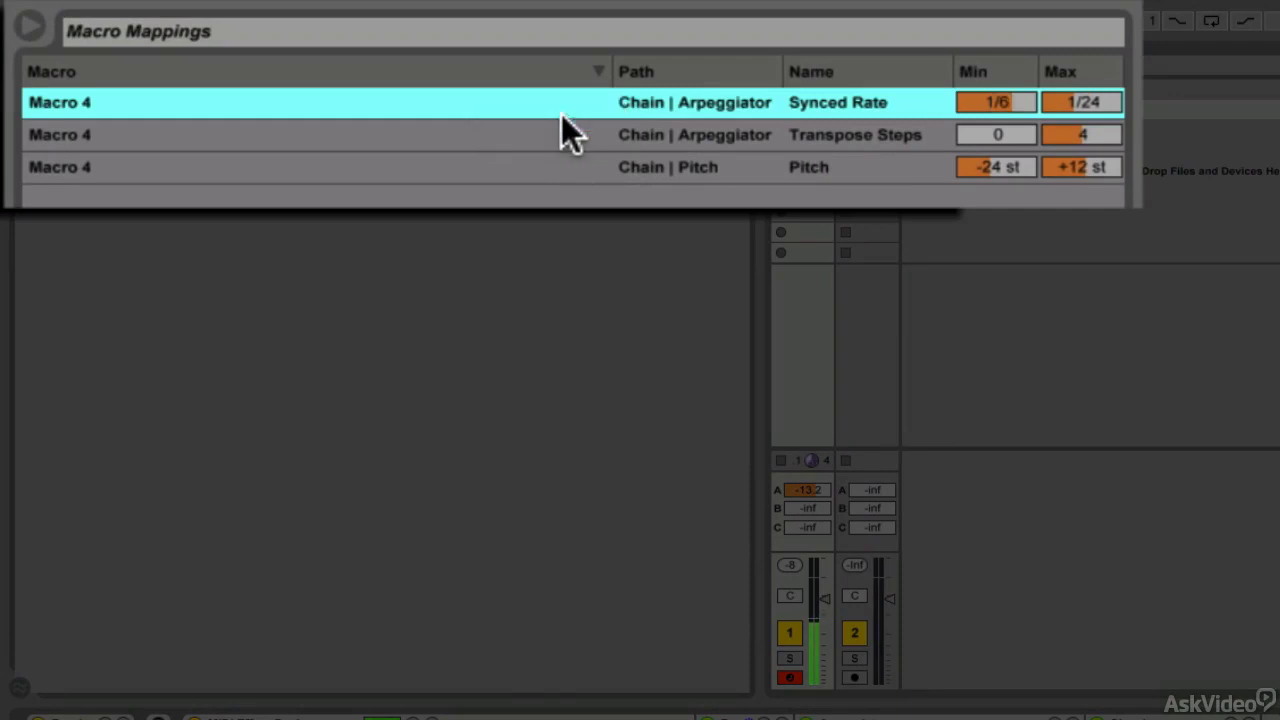
{"action": "right_click", "coordinate": [549, 167]}
{"action": "left_click", "coordinate": [572, 188]}
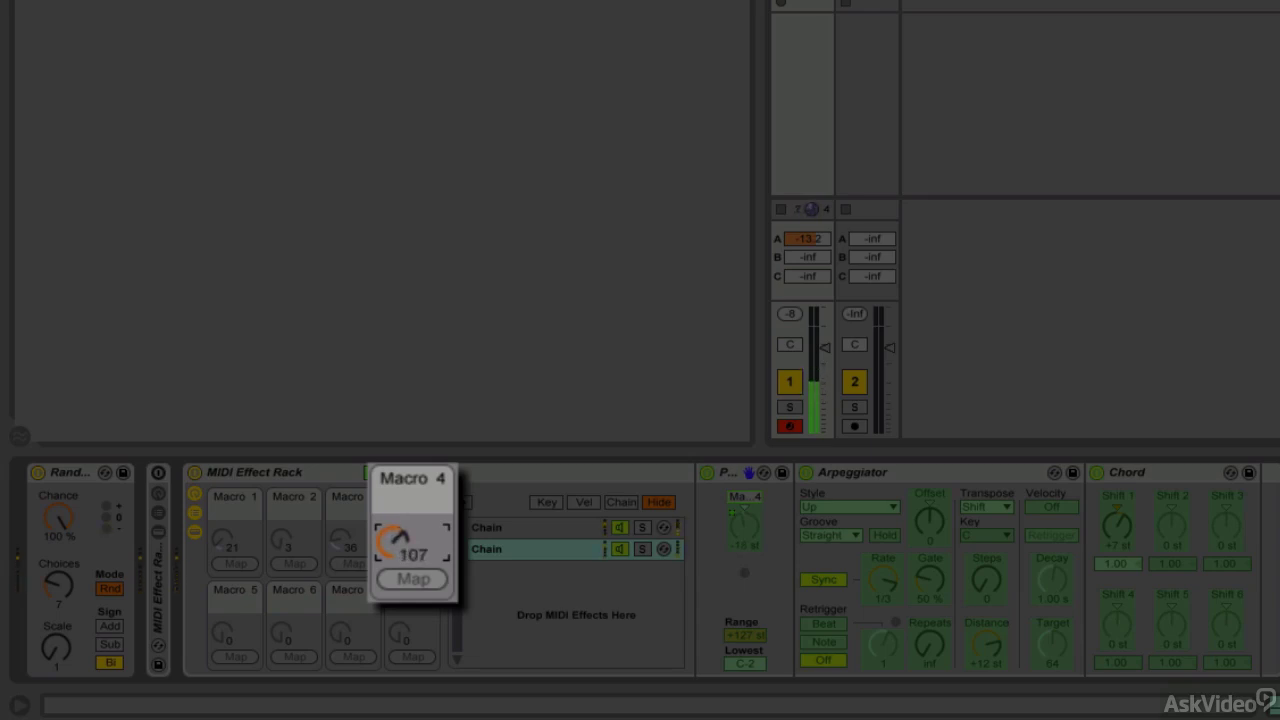
{"action": "left_click_drag", "start_coordinate": [403, 536], "coordinate": [403, 500]}
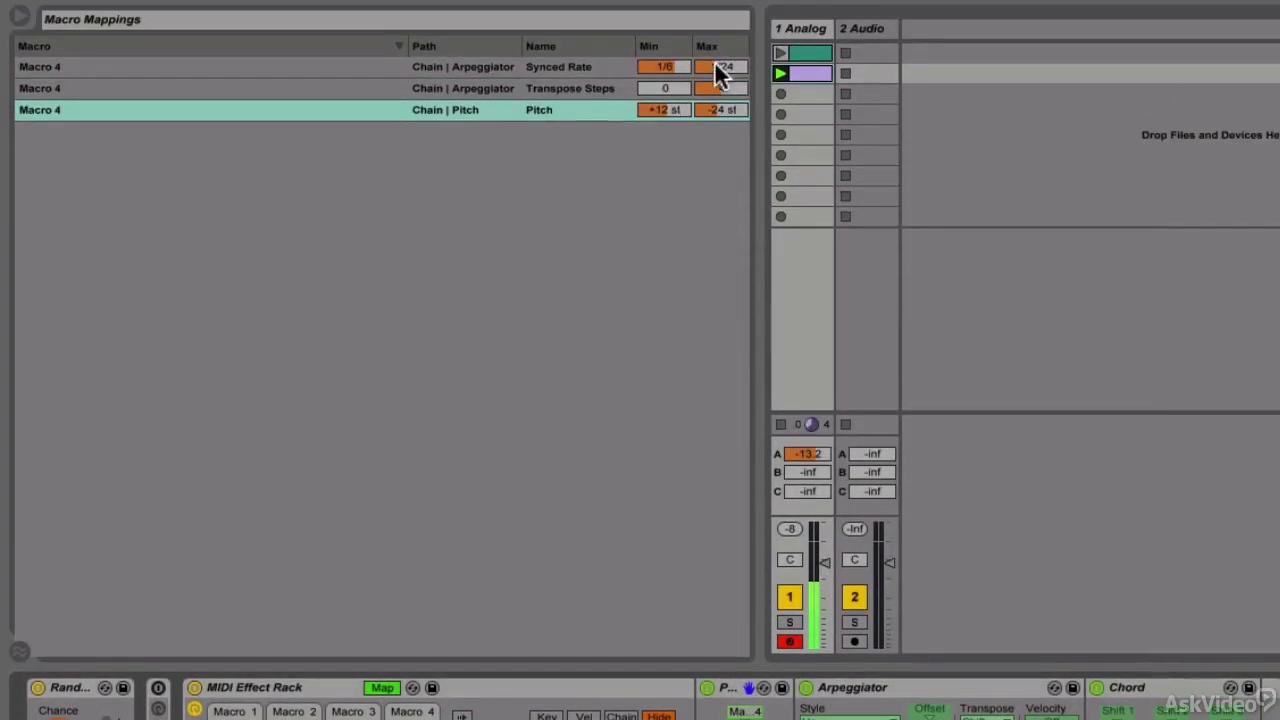
- Set the maximum of Macro 4's Synced Rate mapping to 1/16 and exit macro mapping
{"action": "left_click", "coordinate": [714, 62]}
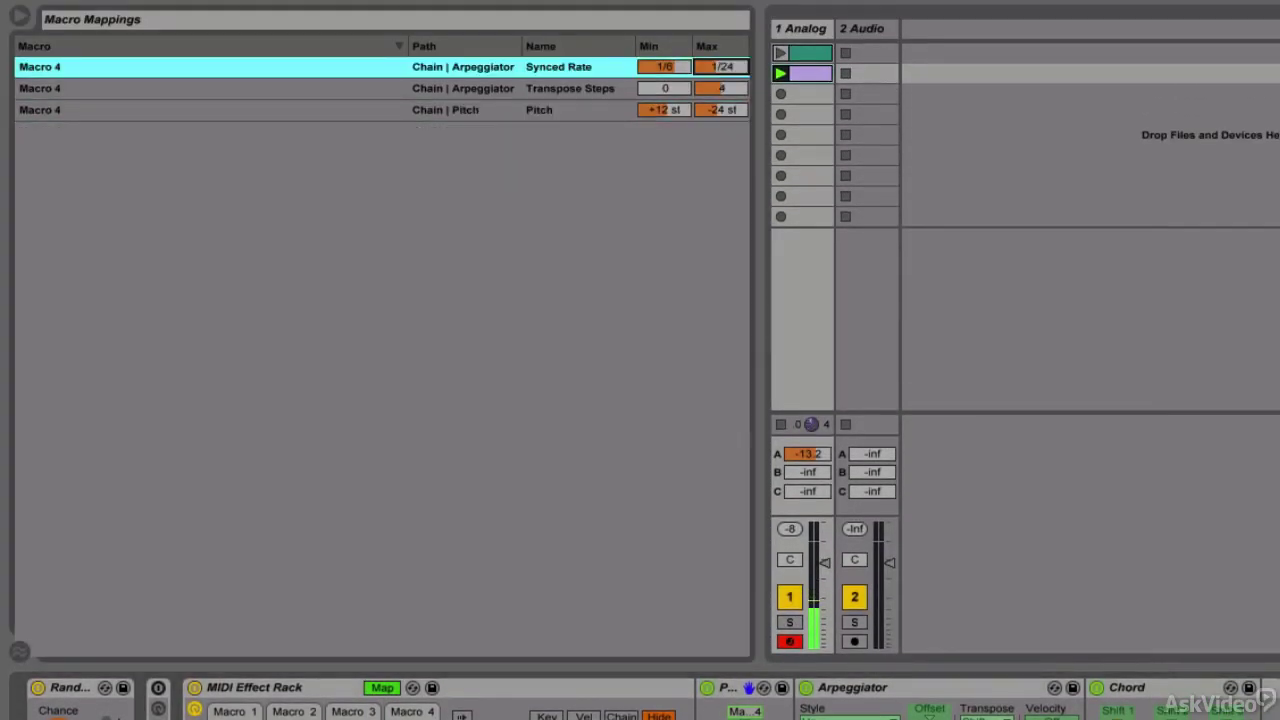
{"action": "key", "text": "Up"}
{"action": "key", "text": "Down"}
{"action": "key", "text": "Down"}
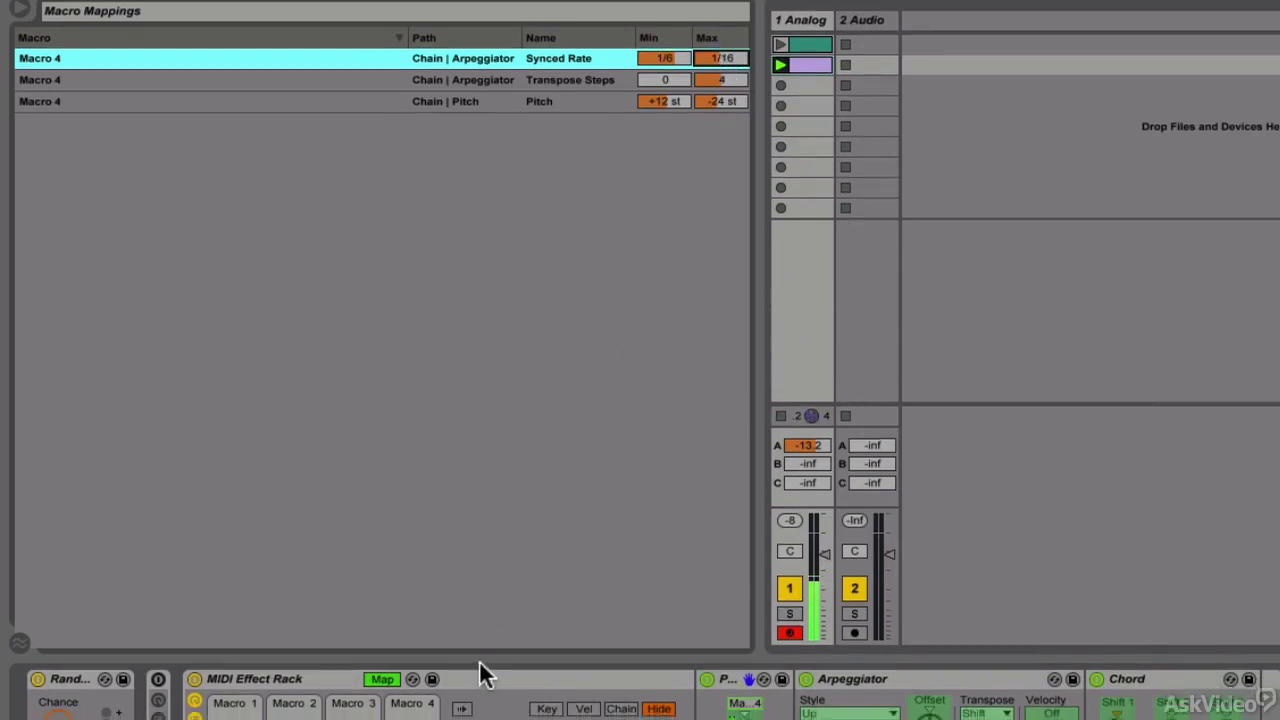
{"action": "left_click", "coordinate": [381, 687]}
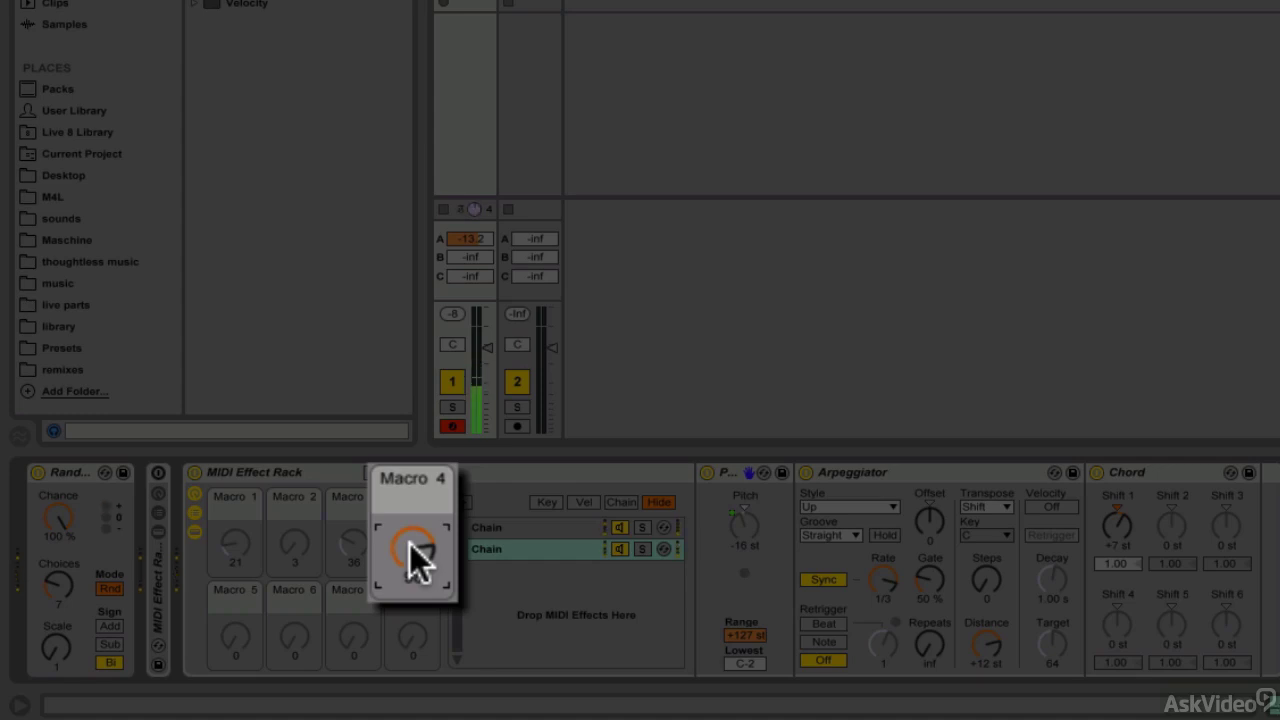
- Rename the first chain in the expanded MIDI Effect Rack as Arpeggio
{"action": "left_click", "coordinate": [262, 473]}
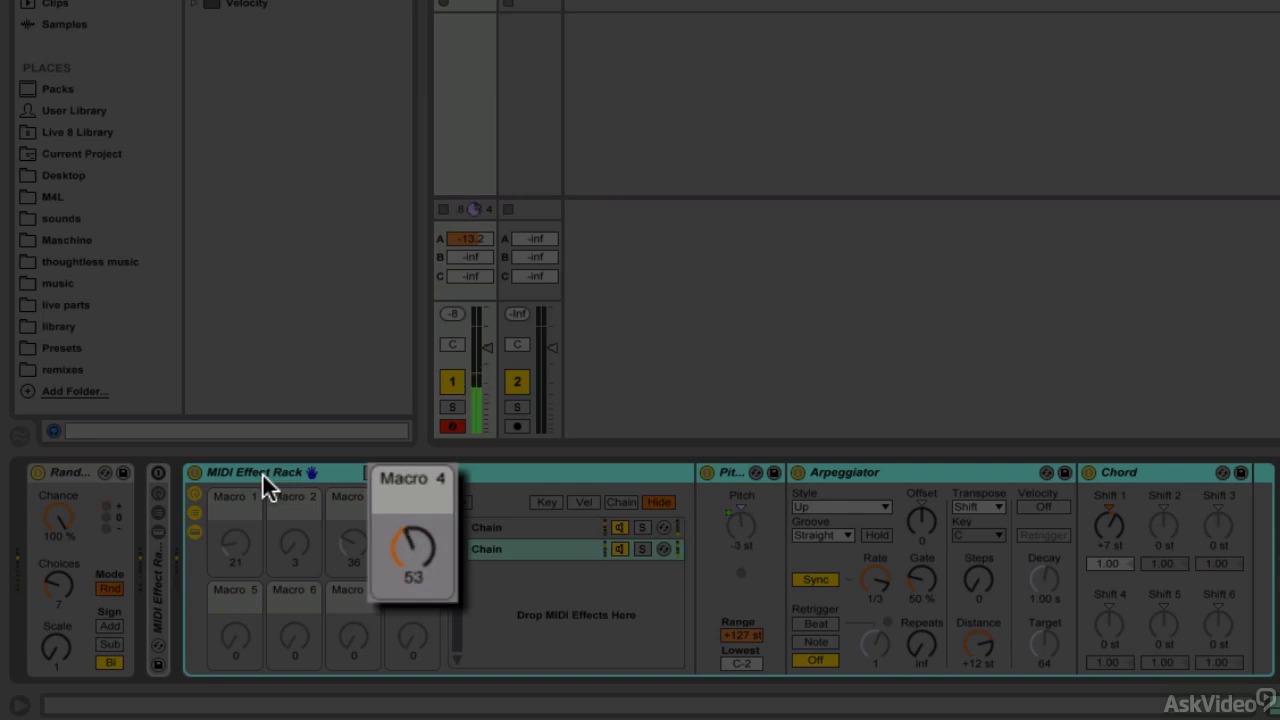
{"action": "left_click", "coordinate": [512, 530]}
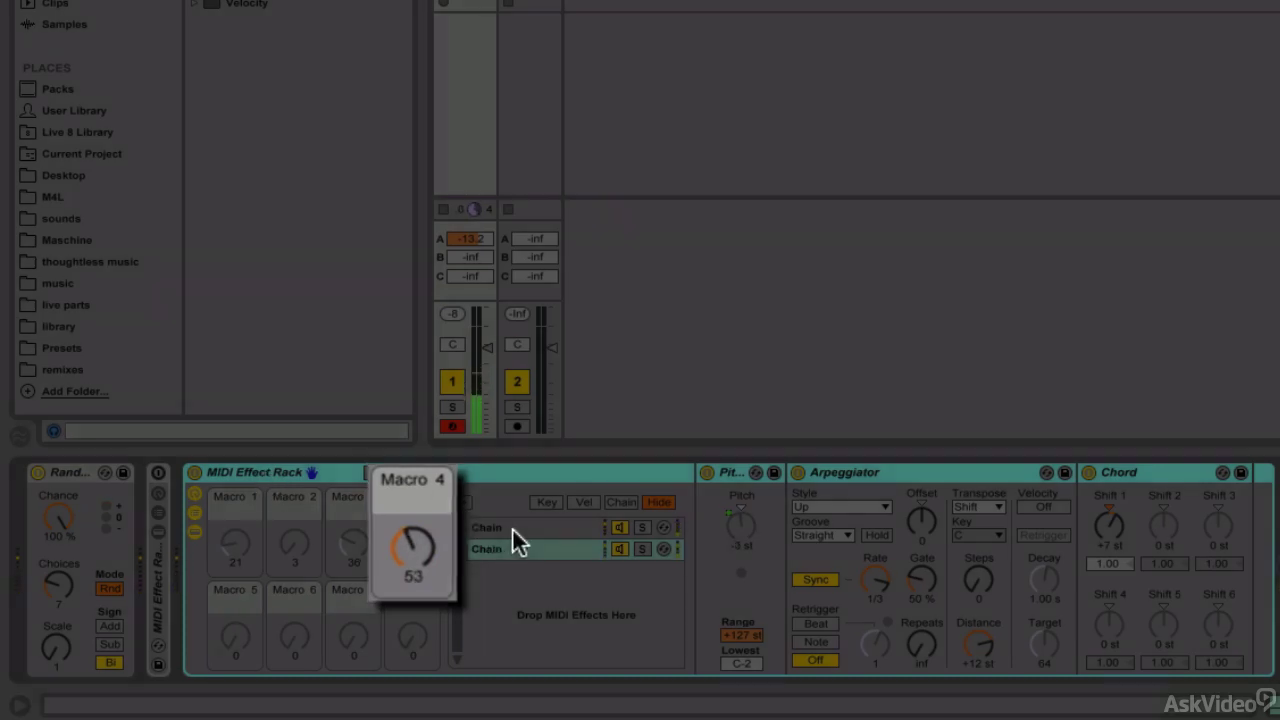
{"action": "key", "text": "ctrl+r"}
{"action": "type", "text": "Ar"}
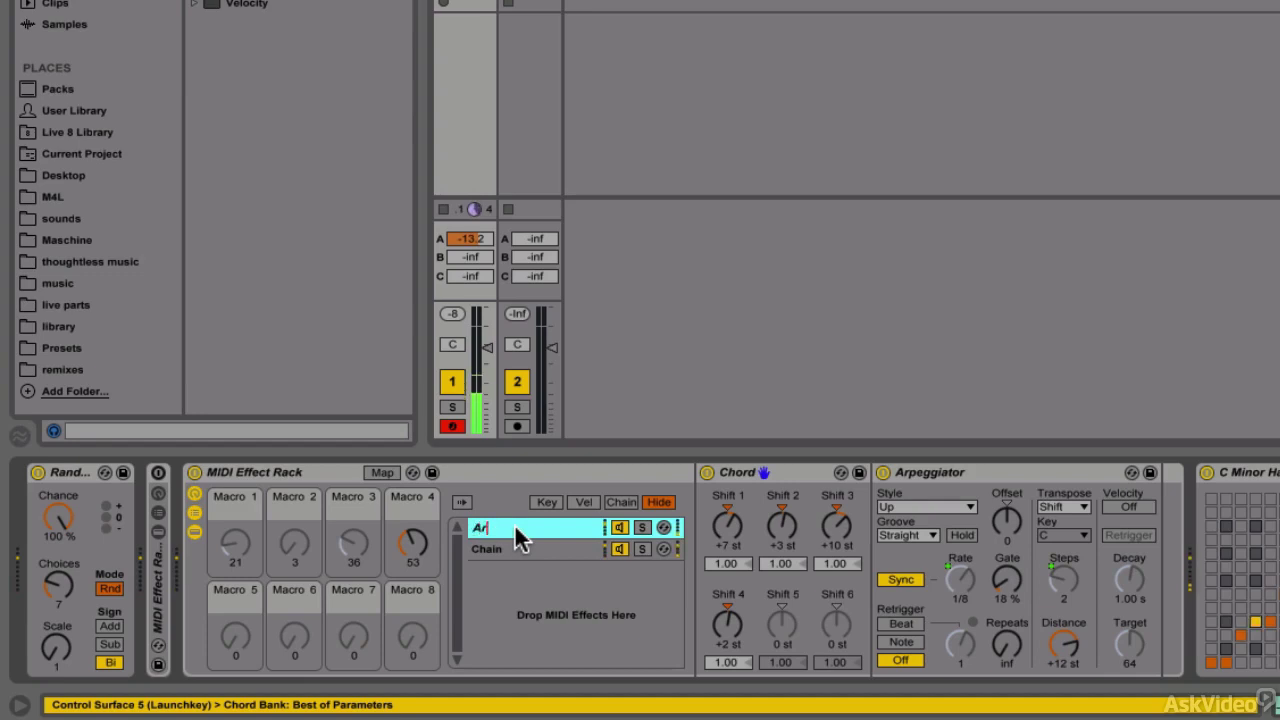
{"action": "type", "text": "peggio"}
{"action": "key", "text": "Return"}
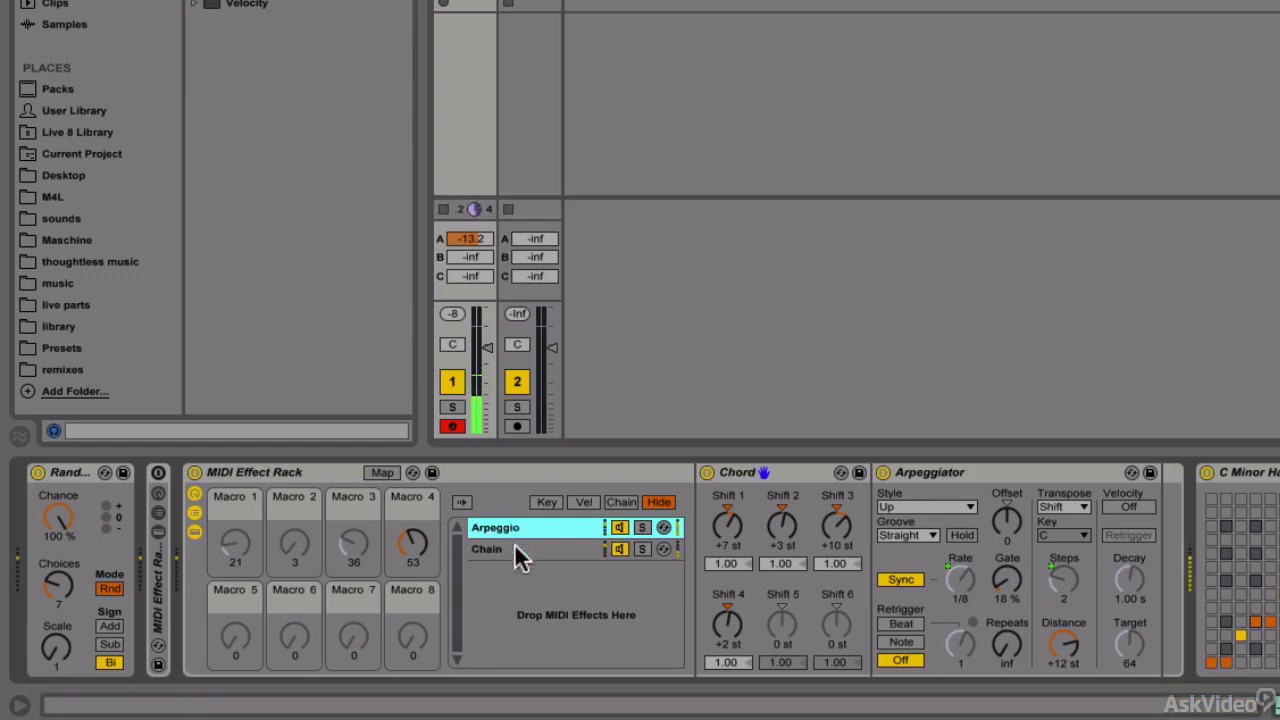
- Rename the second chain in the rack as Chords and bring the Analog track's devices back into view
{"action": "left_click", "coordinate": [507, 548]}
{"action": "key", "text": "ctrl+r"}
{"action": "type", "text": "C"}
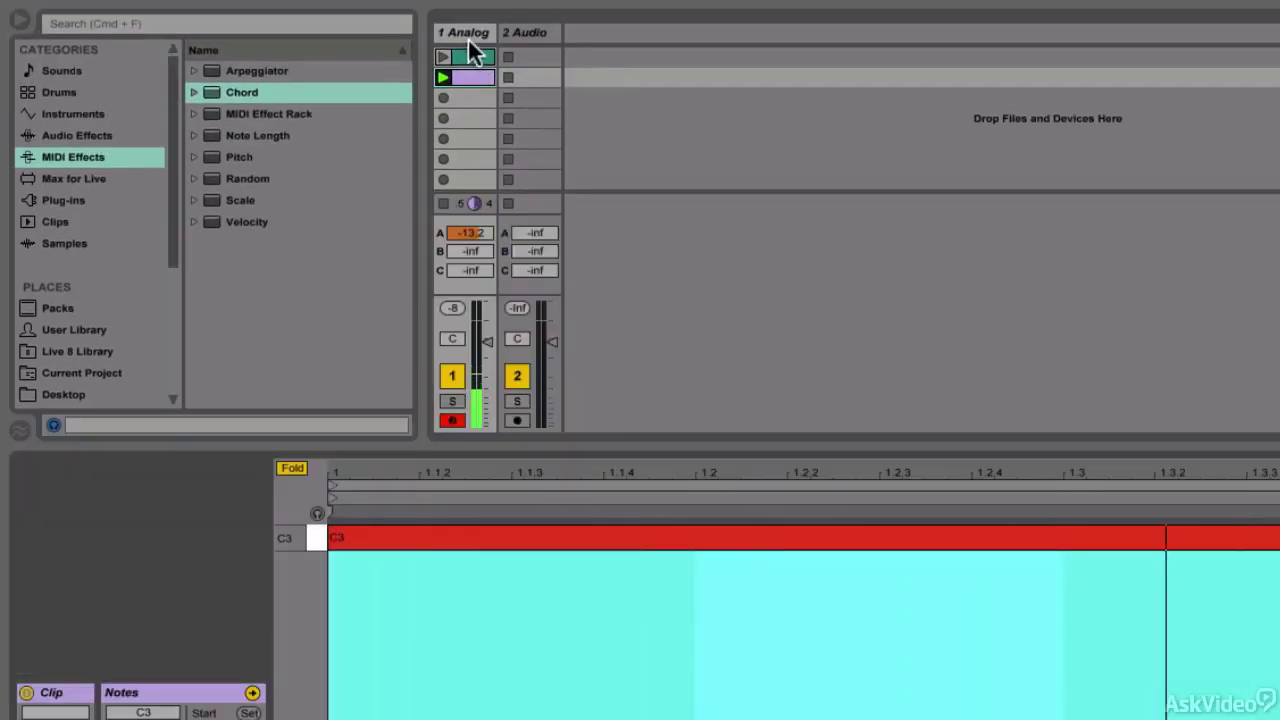
{"action": "left_click", "coordinate": [470, 36]}
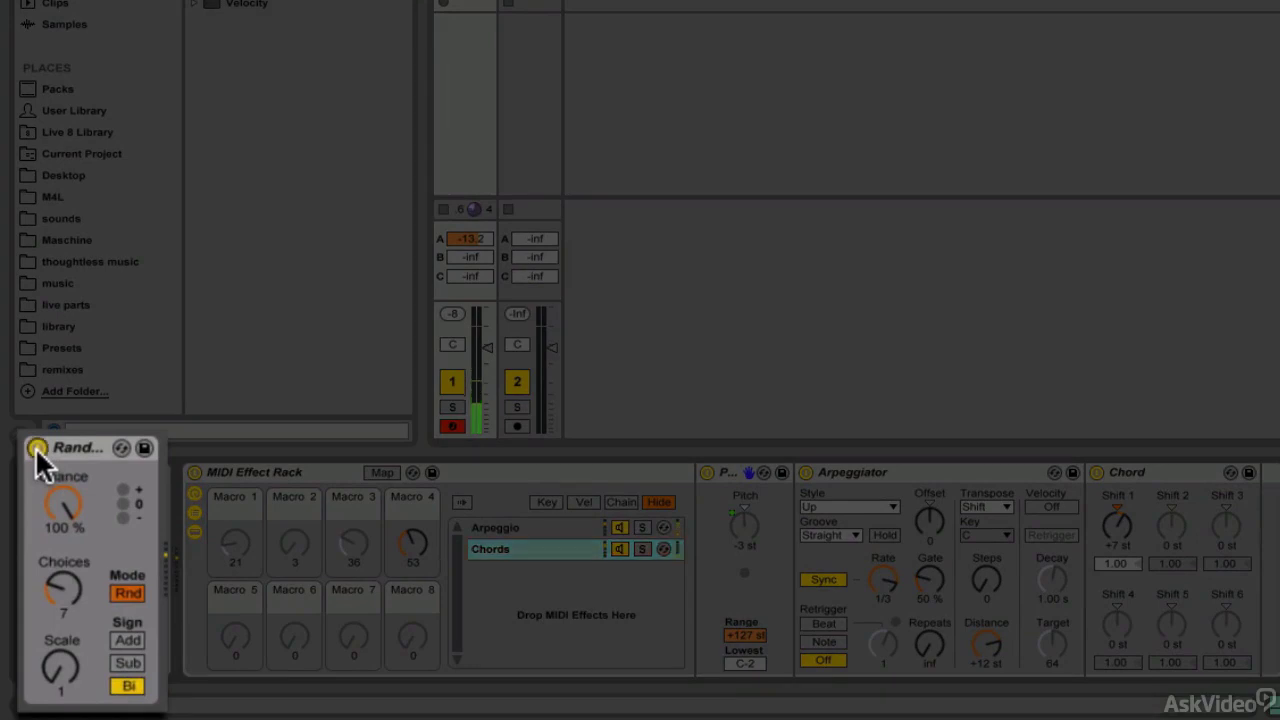
- Switch off the Random device to audition the rack without it, and switch it back on
{"action": "left_click", "coordinate": [37, 448]}
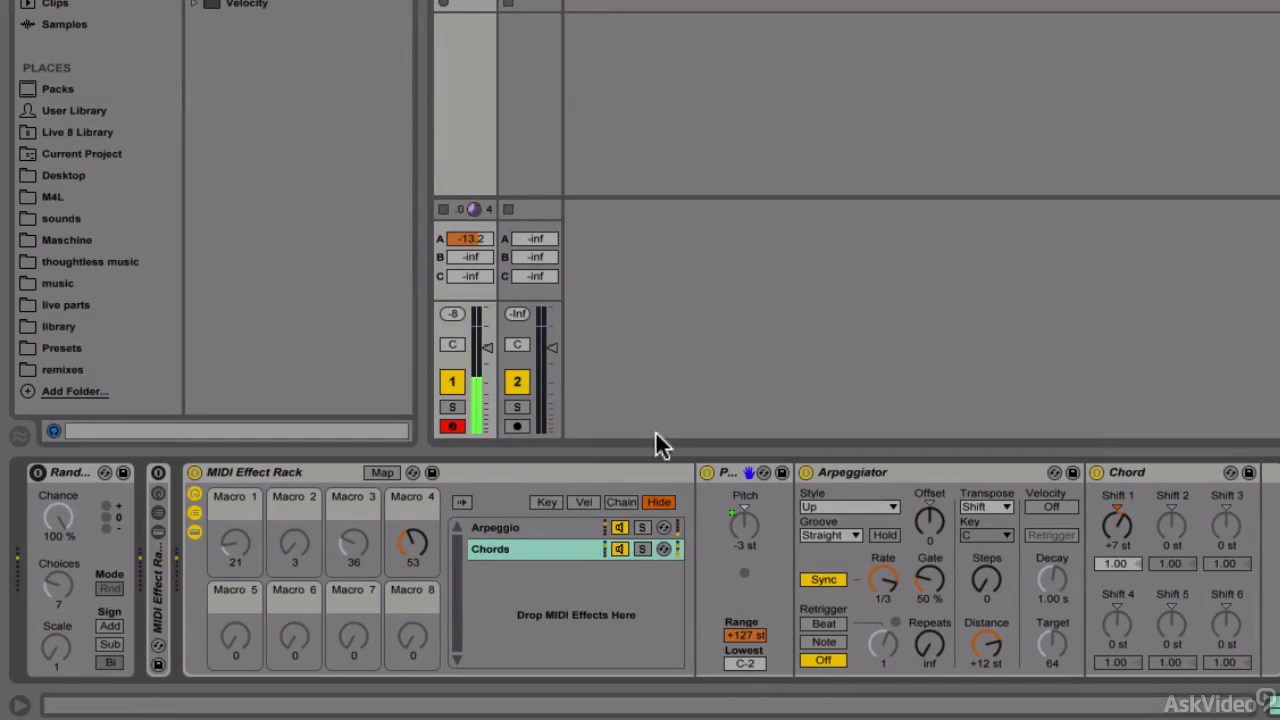
{"action": "left_click", "coordinate": [635, 480]}
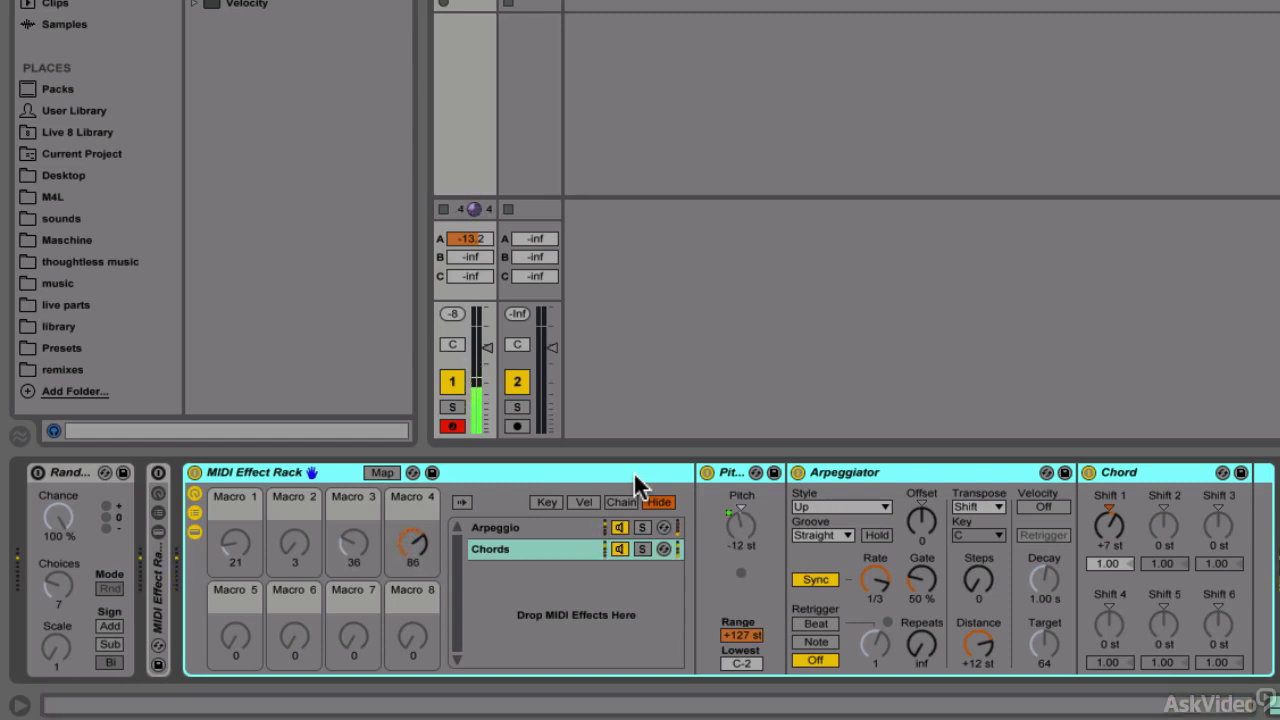
{"action": "left_click", "coordinate": [37, 472]}
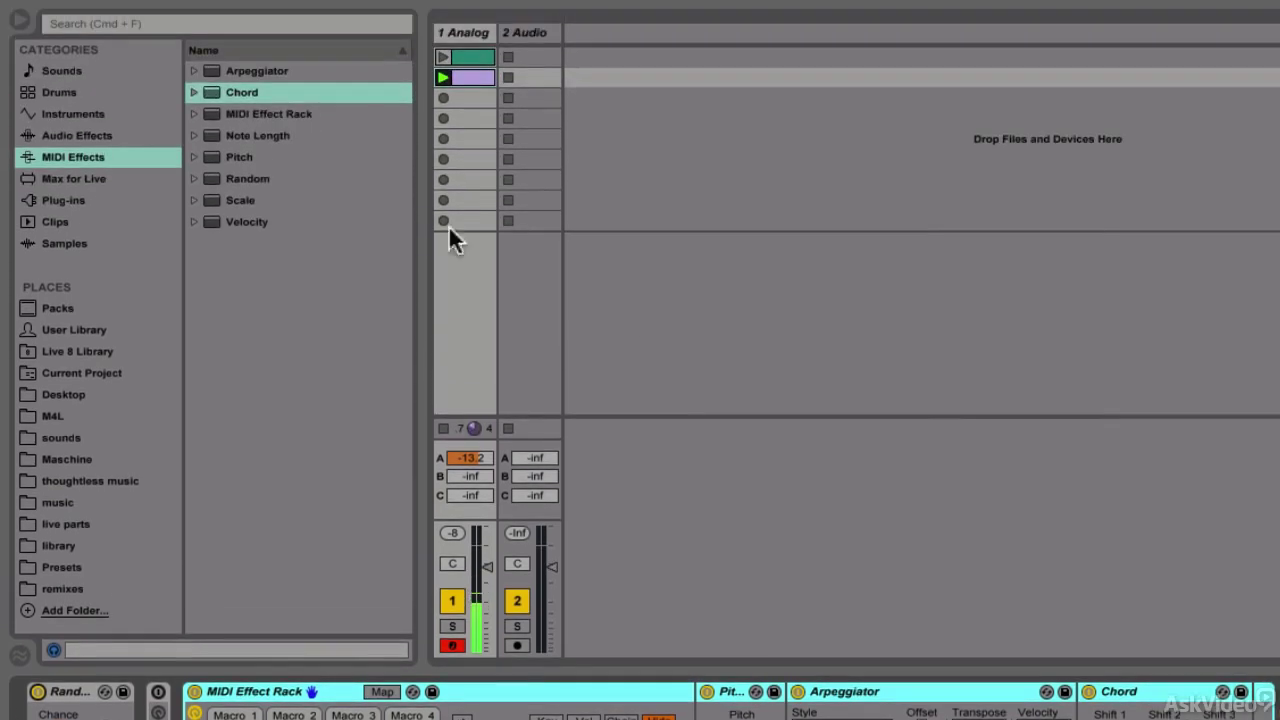
- Try the Gipsy Scale preset on the Analog track and replace it with the Hirajoshi Scale preset
{"action": "left_click", "coordinate": [192, 198]}
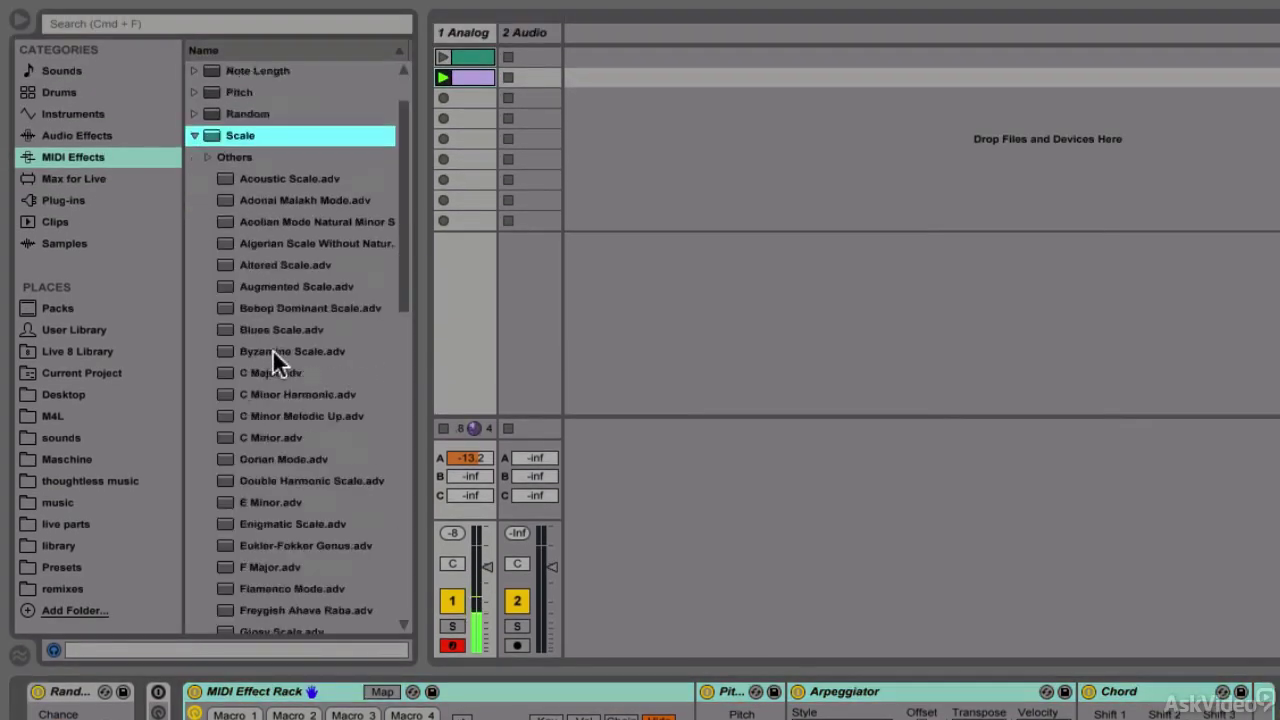
{"action": "scroll", "coordinate": [272, 352], "scroll_direction": "down", "scroll_amount": 5}
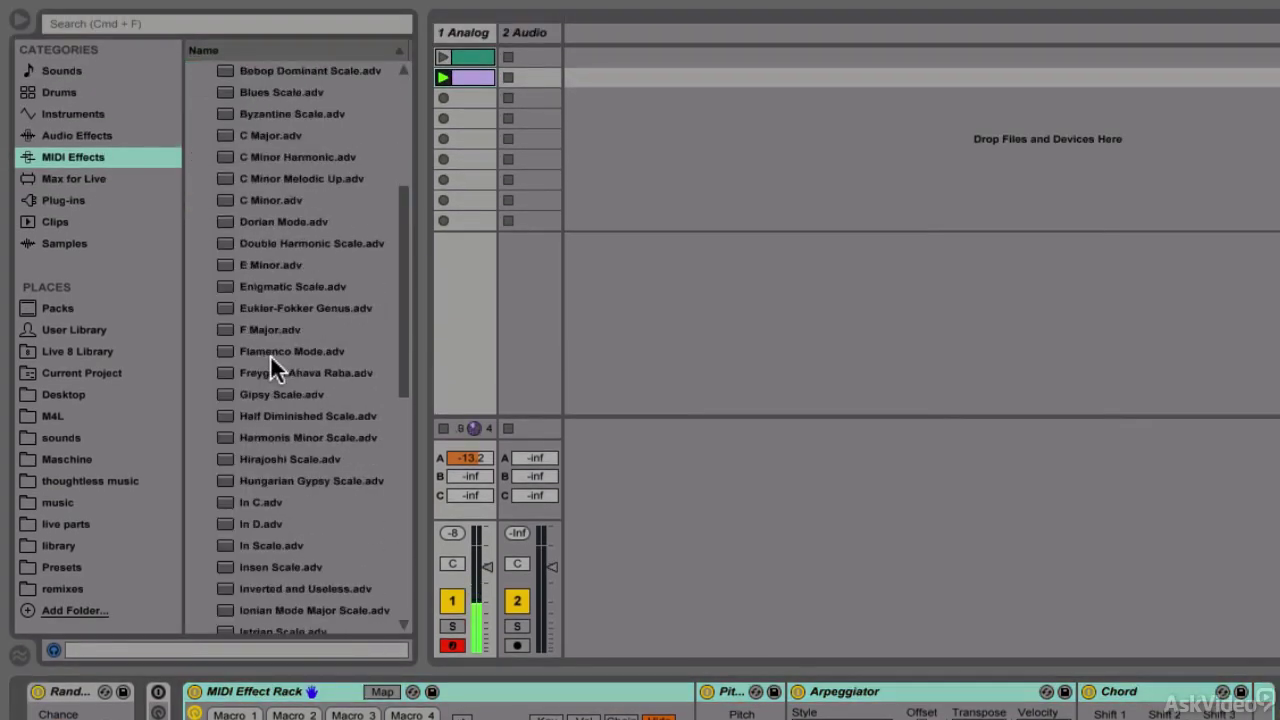
{"action": "double_click", "coordinate": [266, 393]}
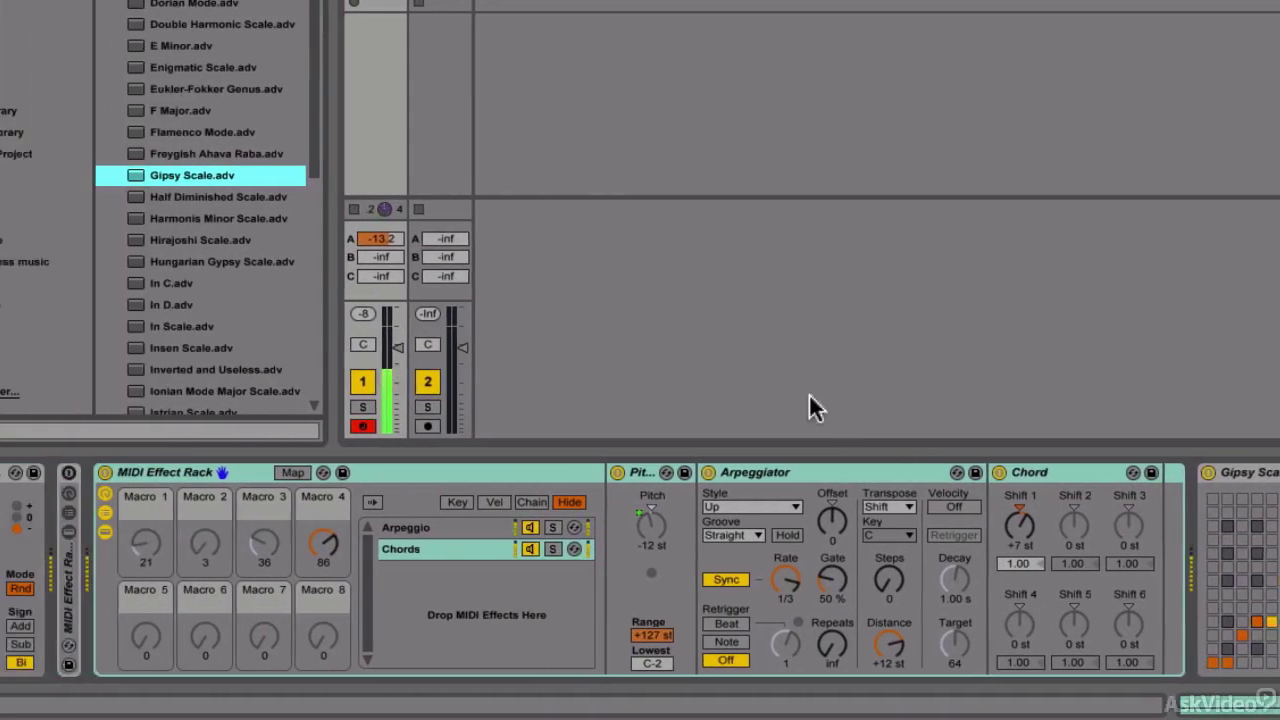
{"action": "left_click", "coordinate": [288, 239]}
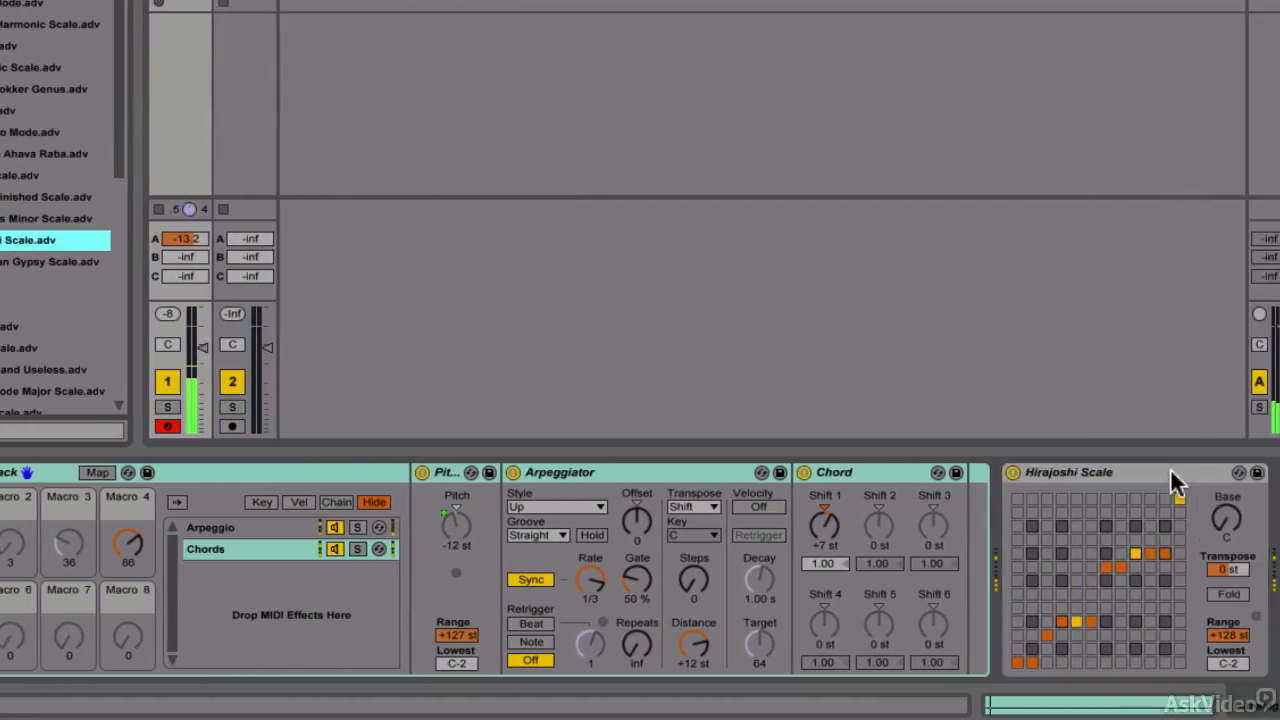
{"action": "key", "text": "Return"}
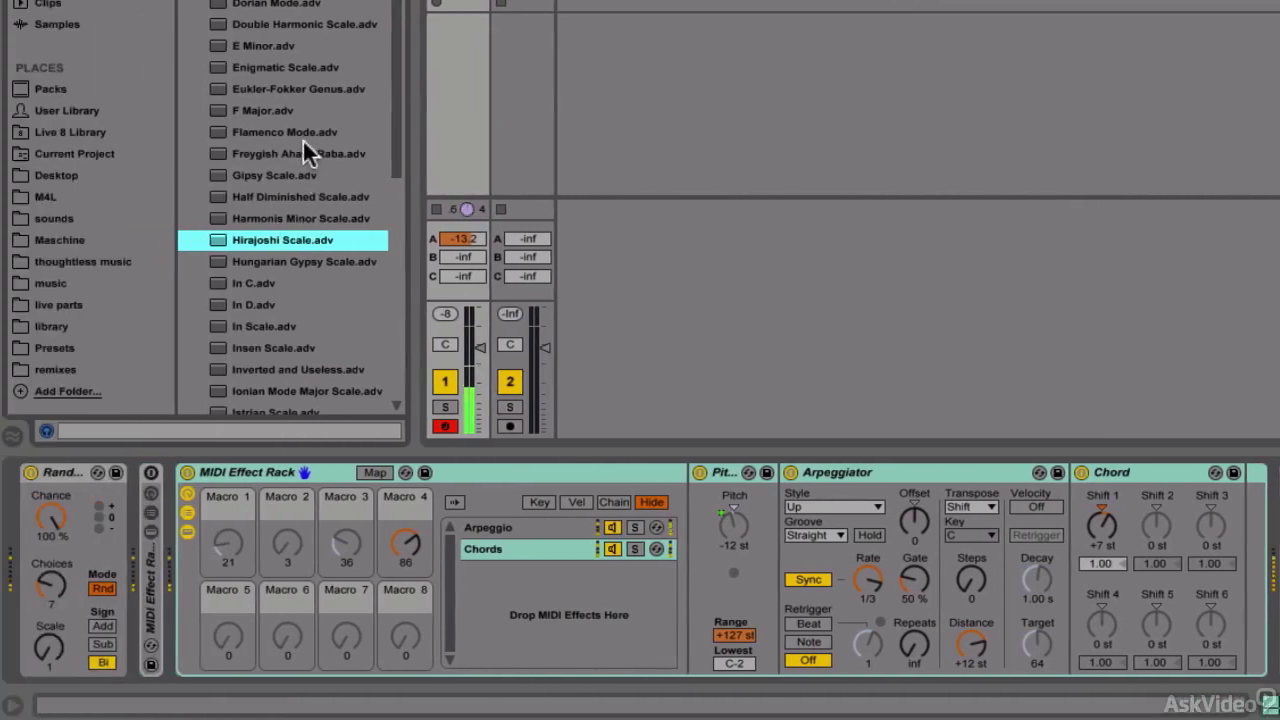
{"action": "scroll", "coordinate": [306, 150], "scroll_direction": "down", "scroll_amount": 5}
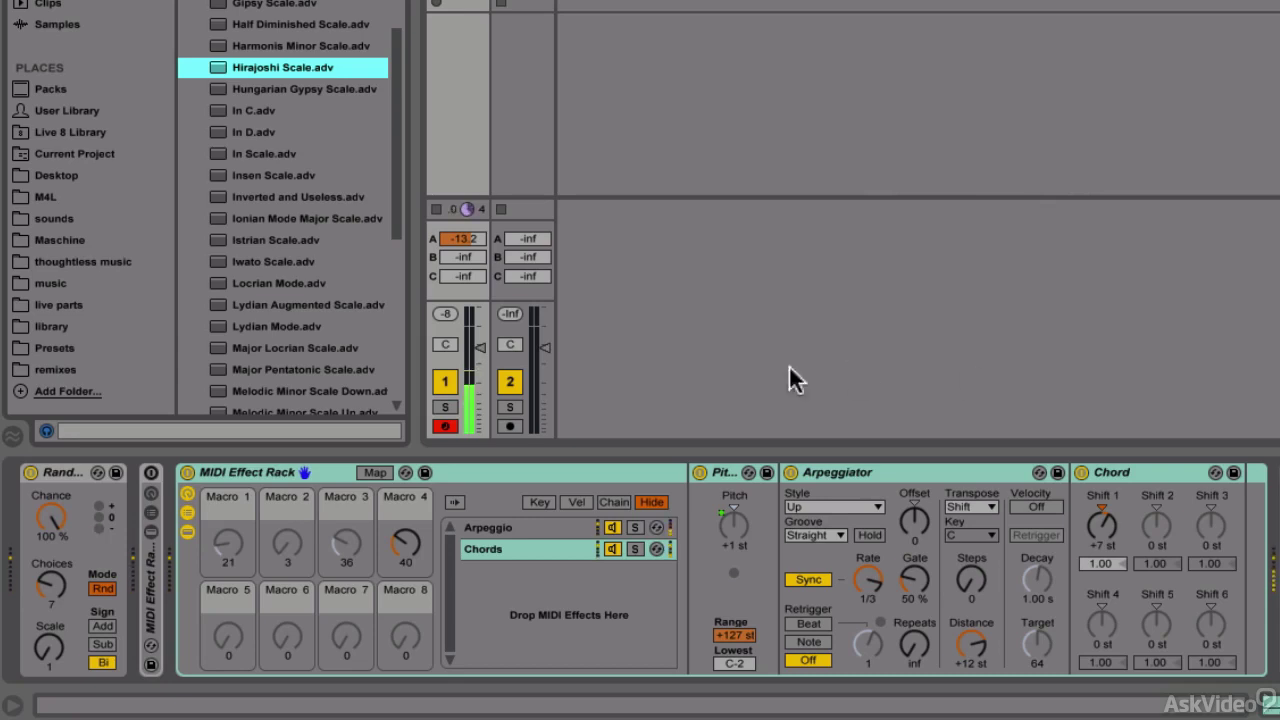
- Rename the rack containing the Arpeggio and Chords chains as Performance MIDI Rack and collapse it
{"action": "left_click", "coordinate": [260, 471]}
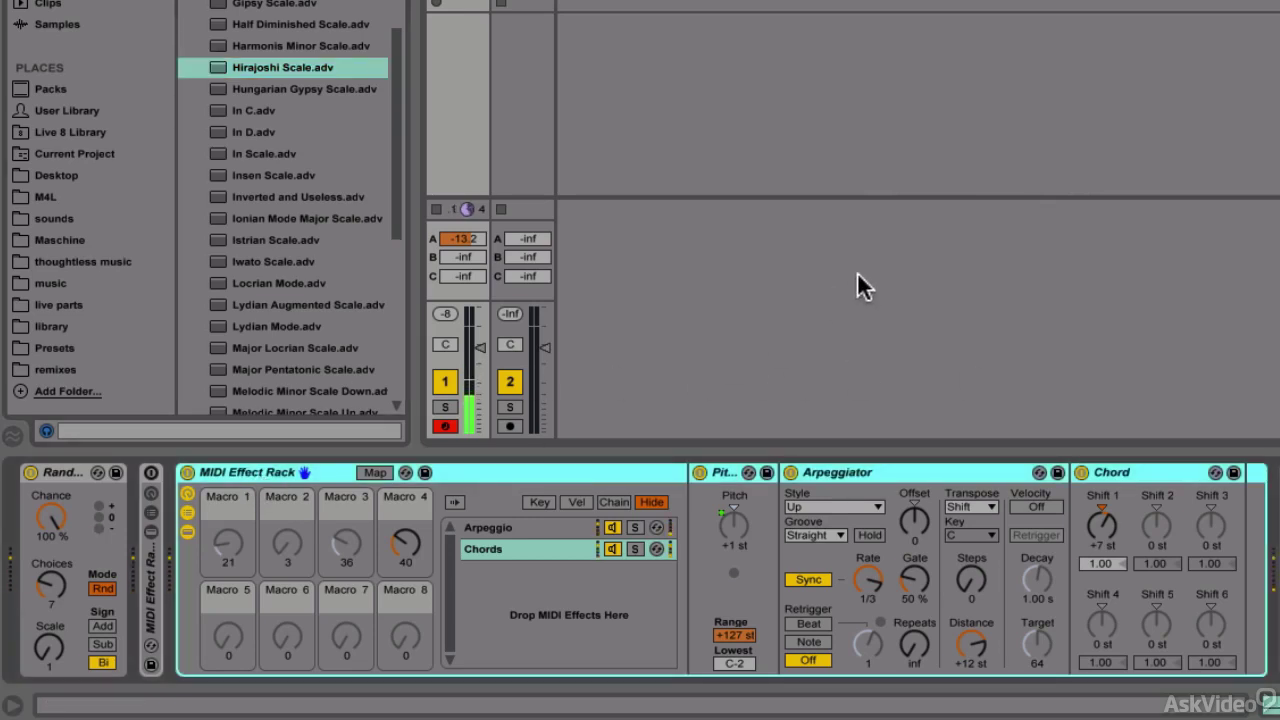
{"action": "key", "text": "ctrl+r"}
{"action": "type", "text": "P"}
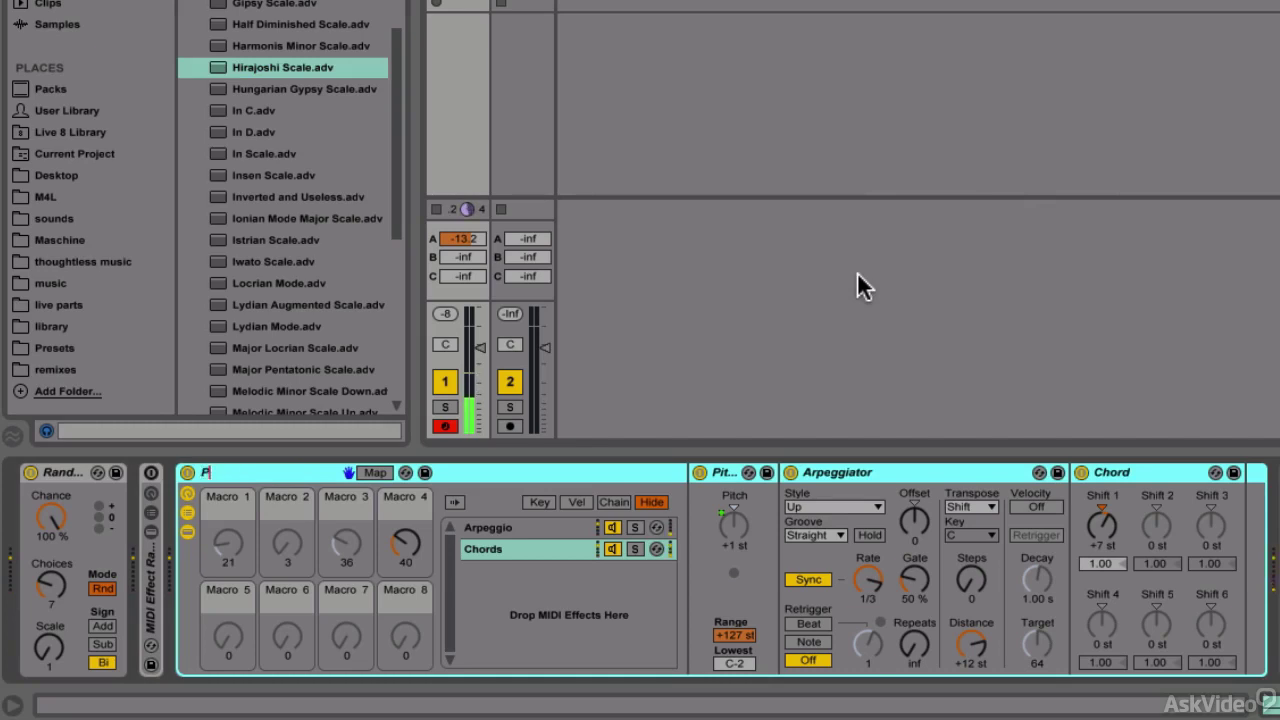
{"action": "type", "text": "erformance"}
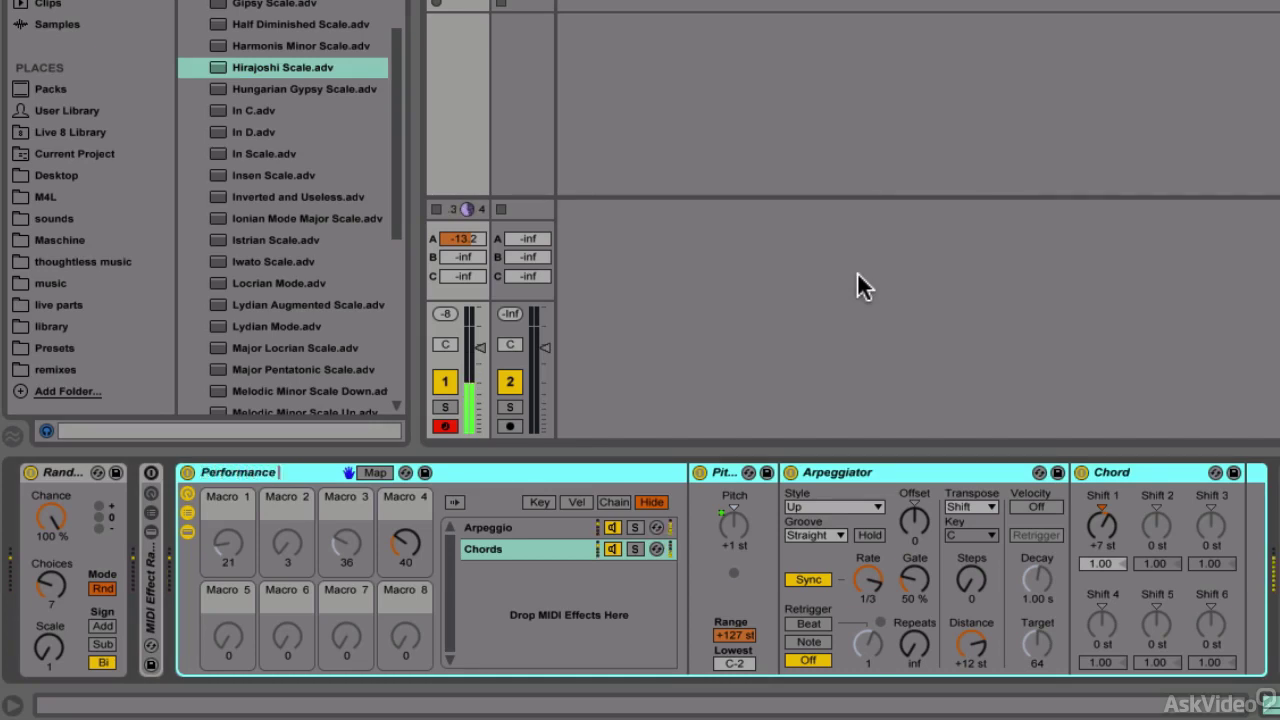
{"action": "type", "text": " MIDI Rack"}
{"action": "key", "text": "Return"}
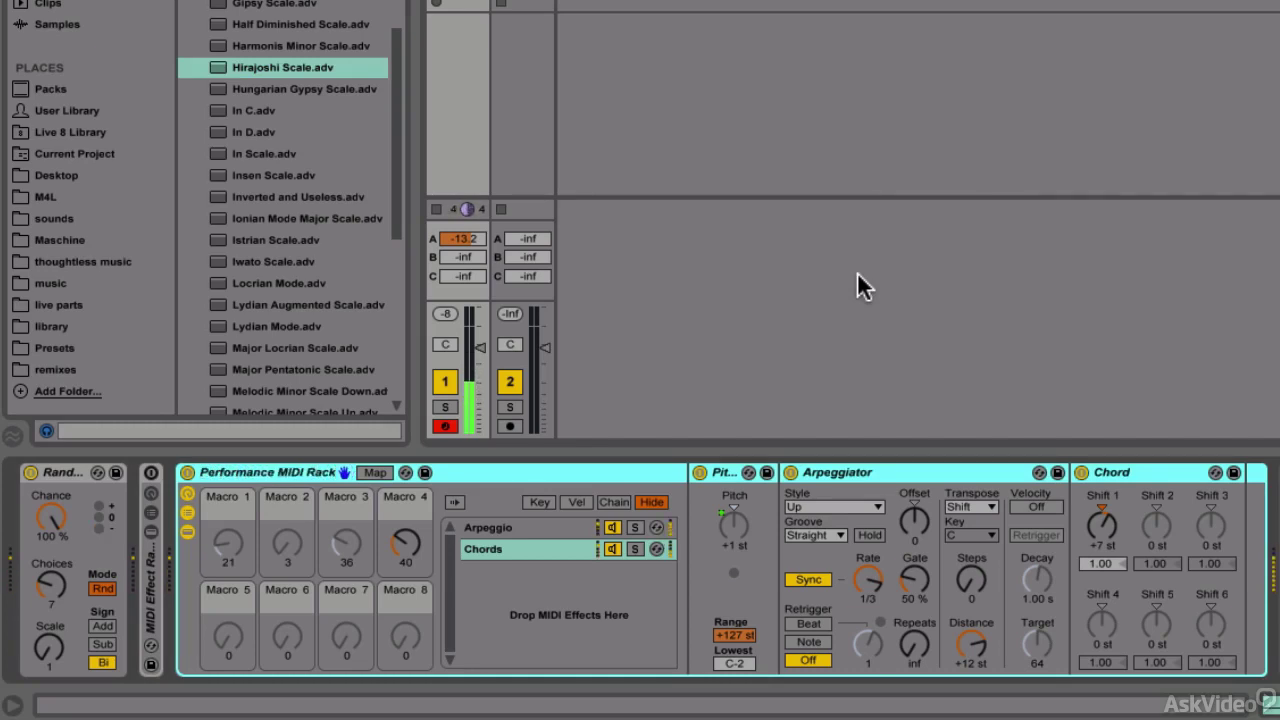
{"action": "double_click", "coordinate": [258, 470]}
- Expand the other MIDI Effect Rack, rename it Random Harmony Rack and collapse it again
{"action": "double_click", "coordinate": [151, 571]}
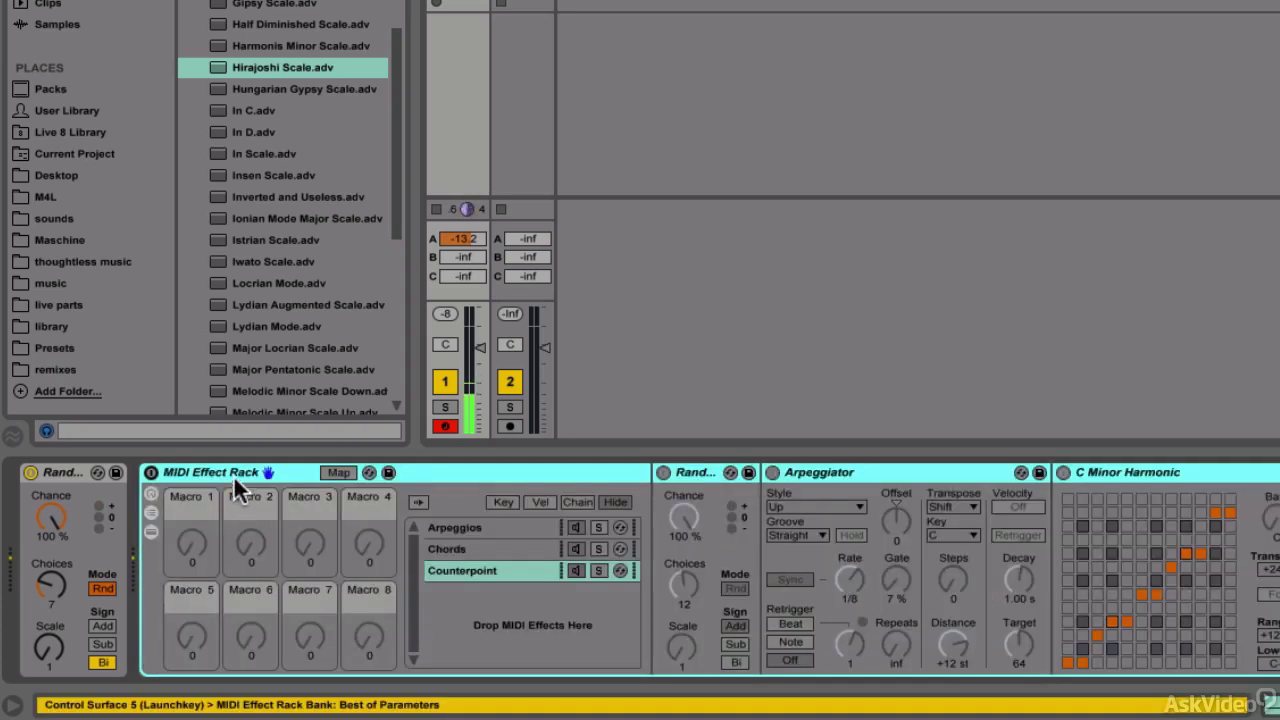
{"action": "key", "text": "super+r"}
{"action": "type", "text": "Ran"}
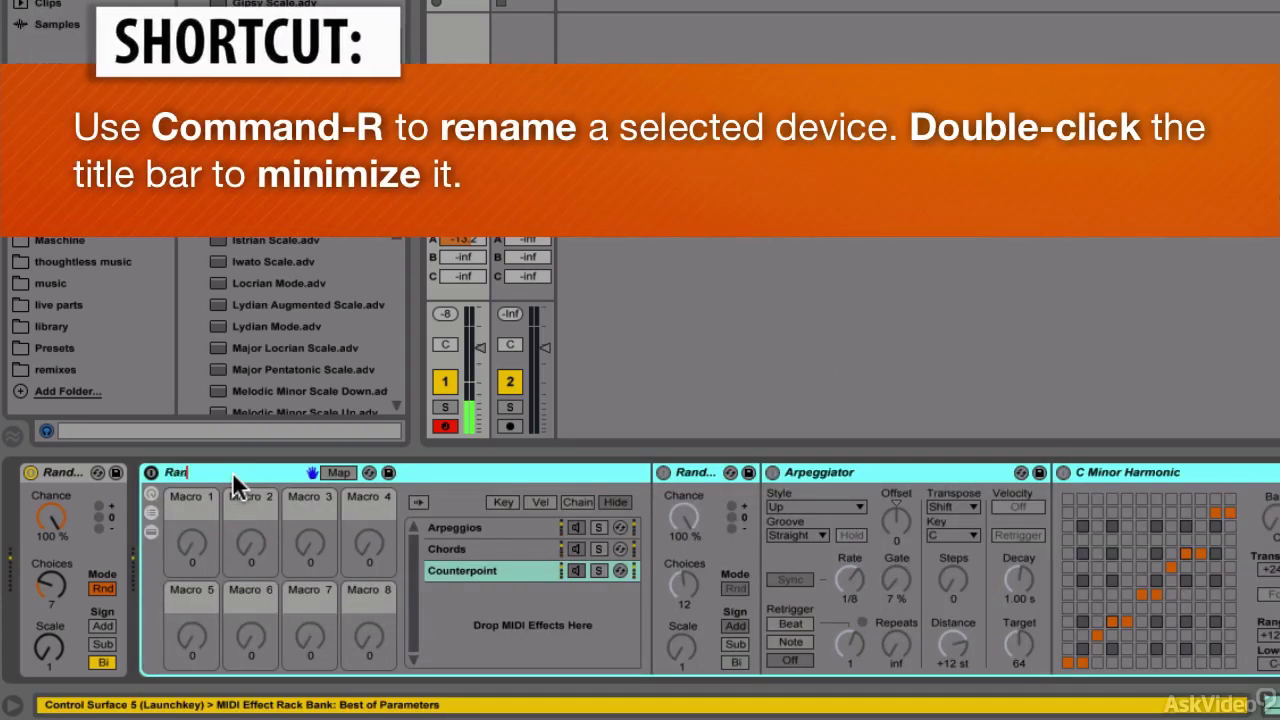
{"action": "type", "text": "dom"}
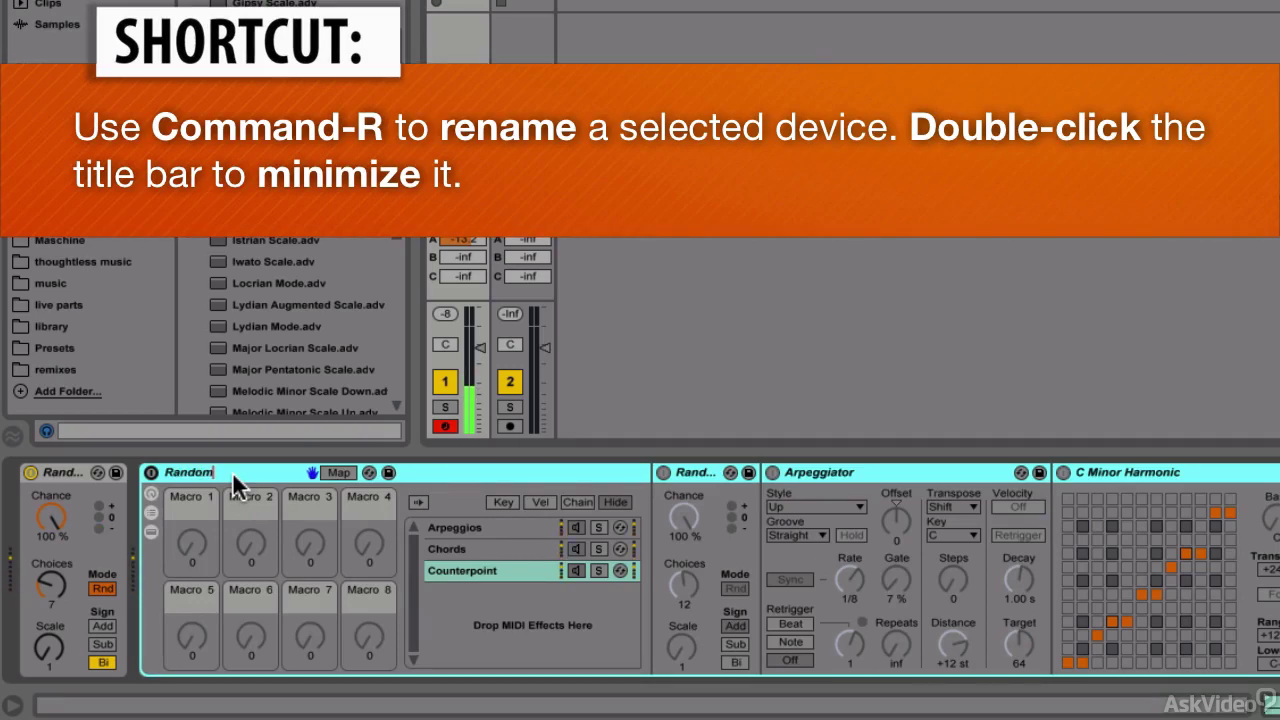
{"action": "type", "text": " Harmony Rac"}
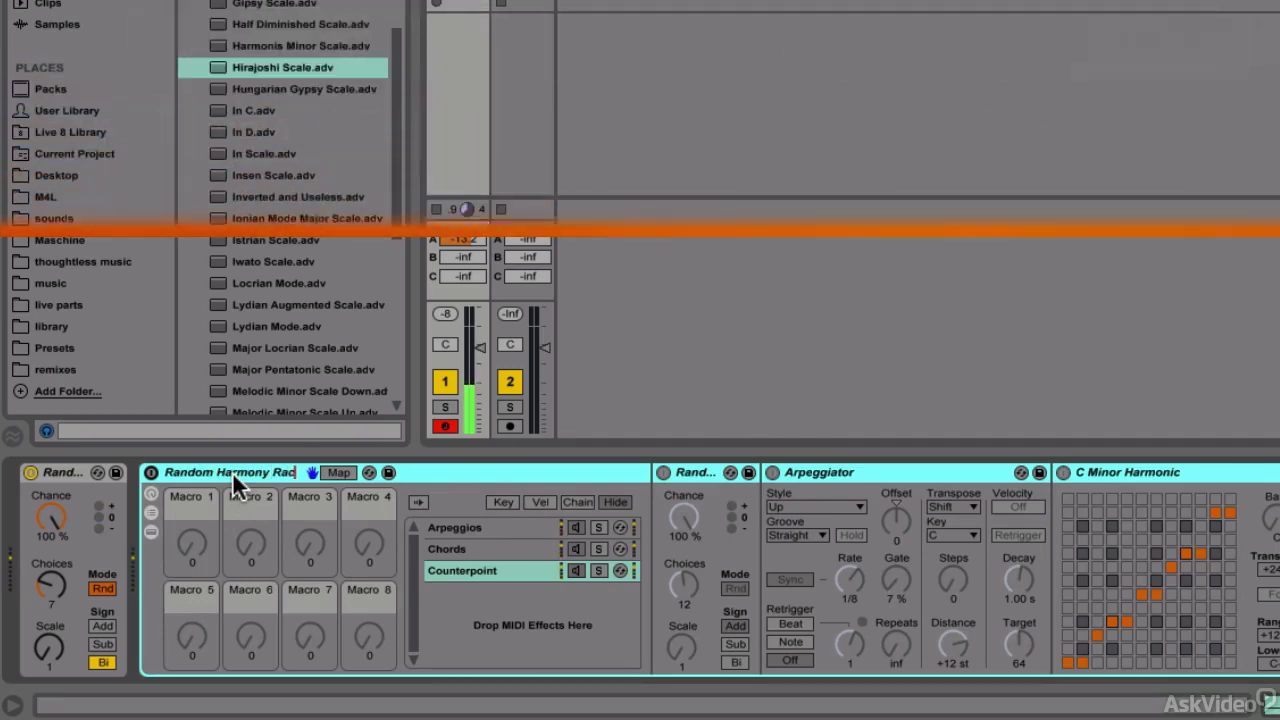
{"action": "type", "text": "k"}
{"action": "key", "text": "Return"}
{"action": "double_click", "coordinate": [231, 471]}
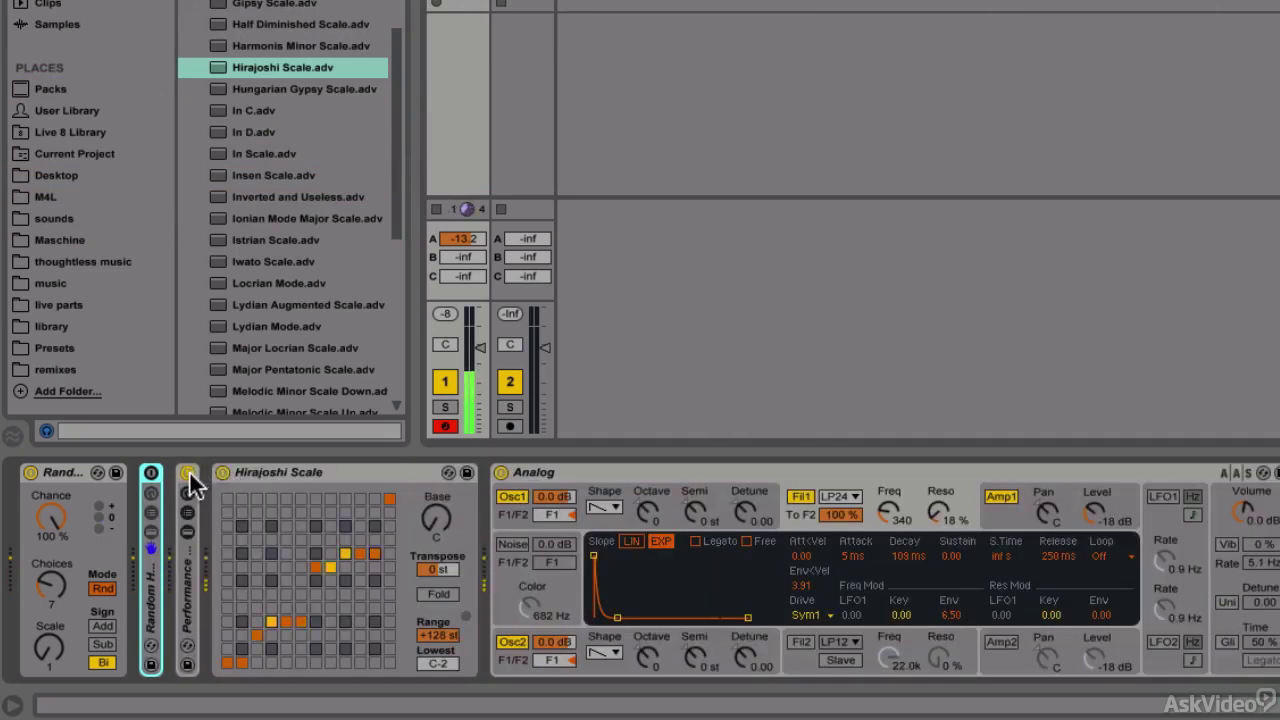
- Switch off the Performance MIDI Rack and the Hirajoshi Scale device
{"action": "left_click", "coordinate": [188, 474]}
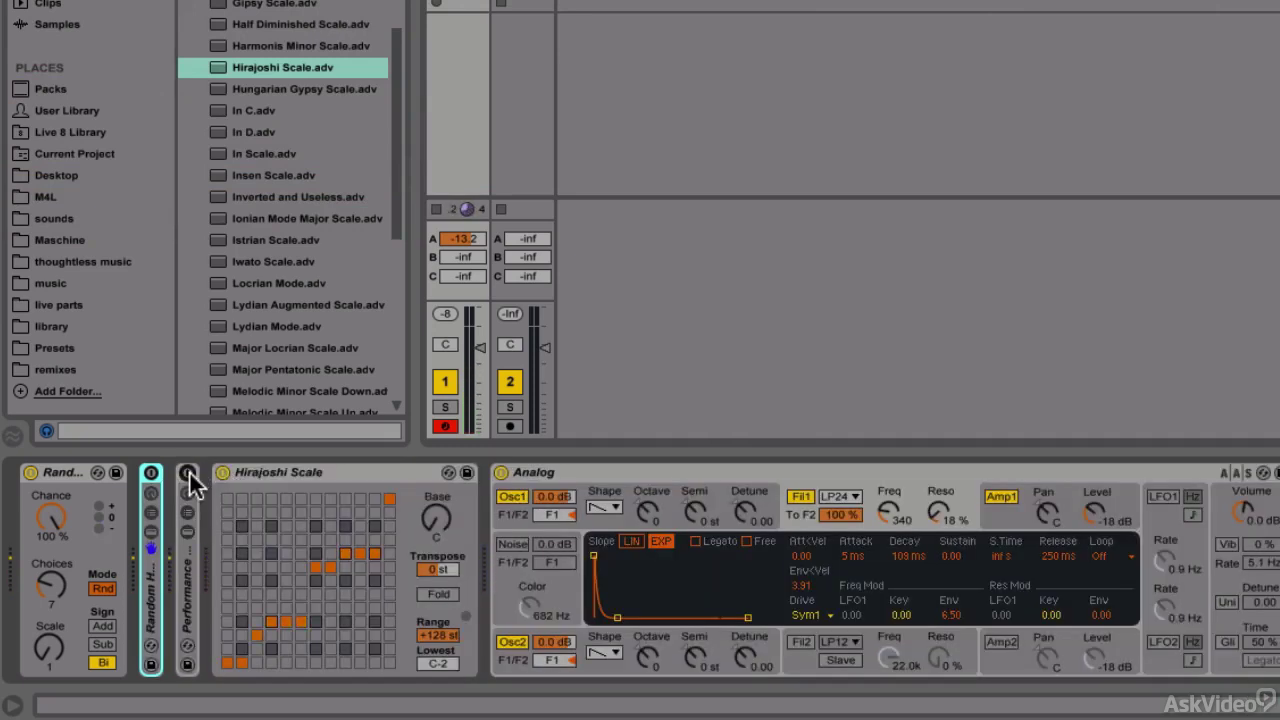
{"action": "left_click", "coordinate": [222, 473]}
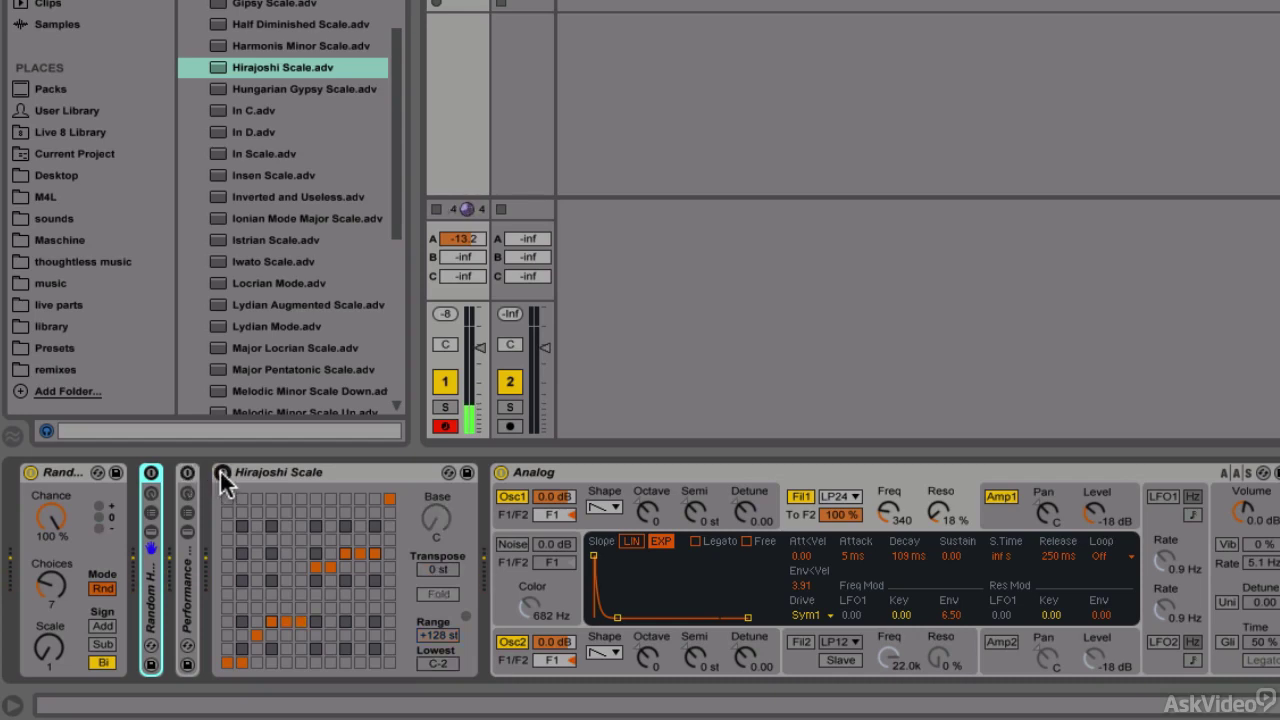
- Insert the C Minor Harmonic scale preset between the Performance MIDI Rack and the Hirajoshi Scale device
{"action": "left_click", "coordinate": [289, 68]}
{"action": "scroll", "coordinate": [289, 68], "scroll_direction": "up", "scroll_amount": 3}
{"action": "scroll", "coordinate": [288, 70], "scroll_direction": "up", "scroll_amount": 3}
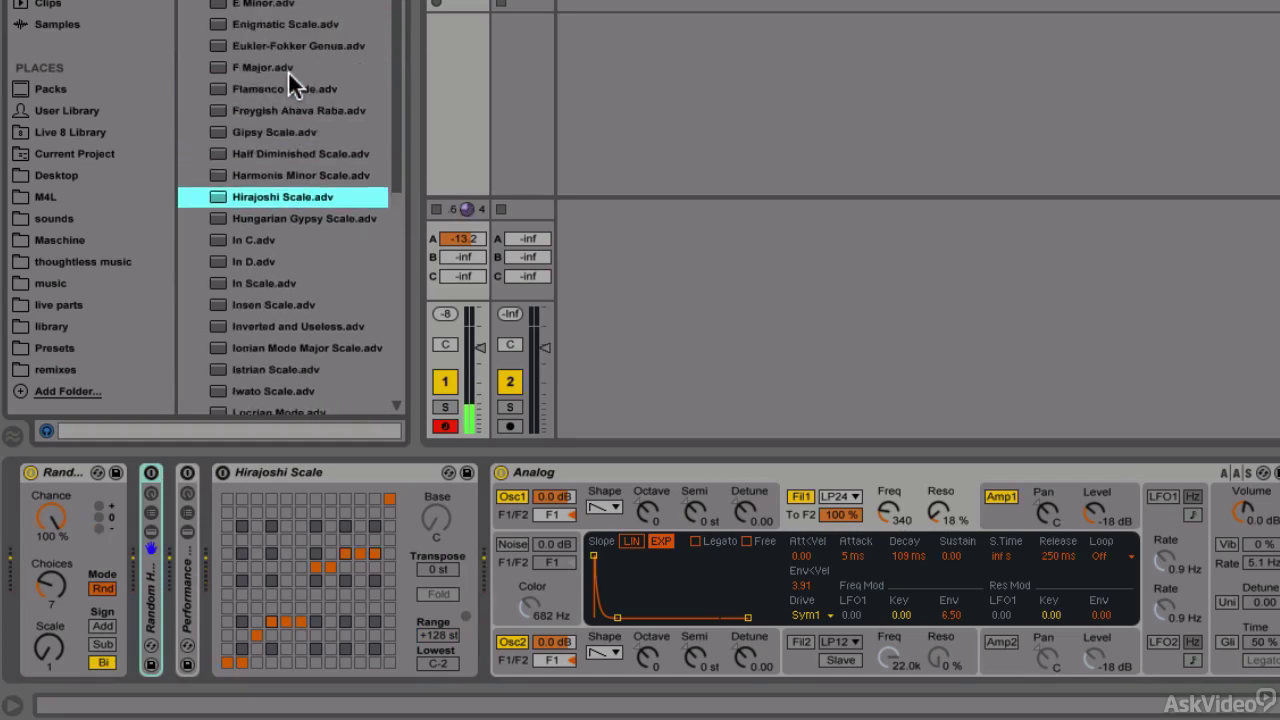
{"action": "scroll", "coordinate": [290, 50], "scroll_direction": "up", "scroll_amount": 2}
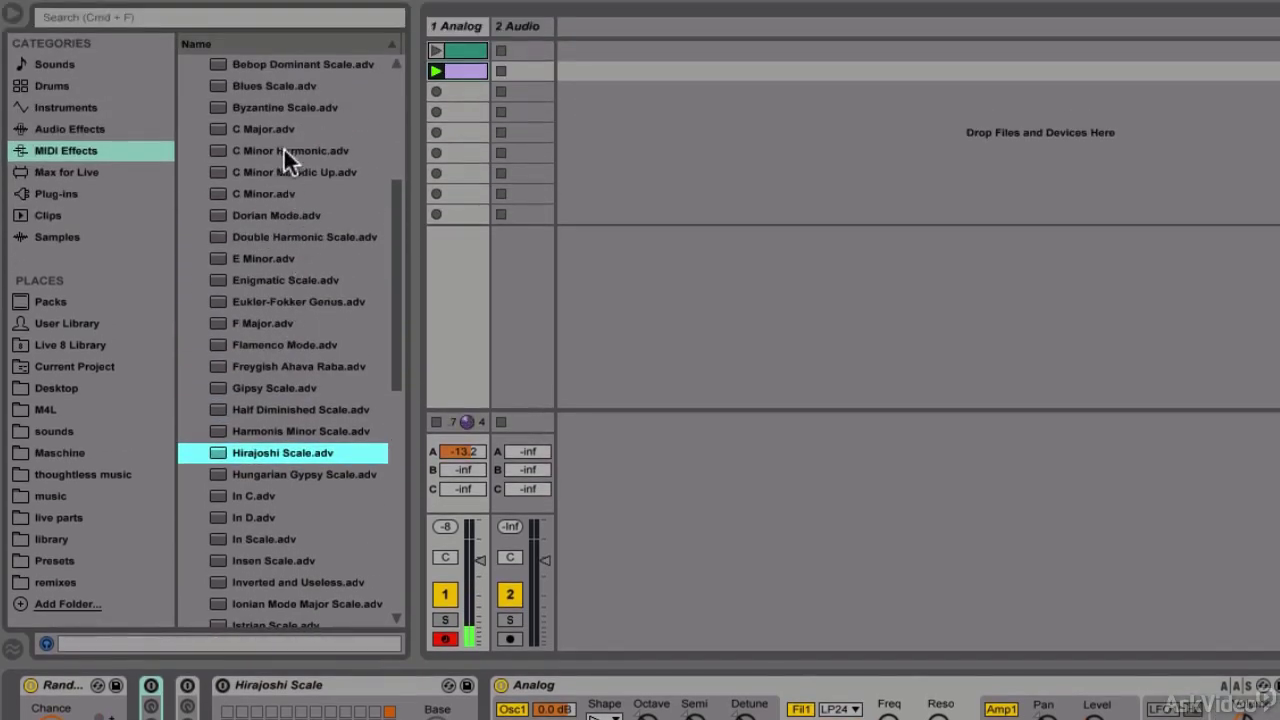
{"action": "left_click_drag", "start_coordinate": [281, 147], "coordinate": [223, 718]}
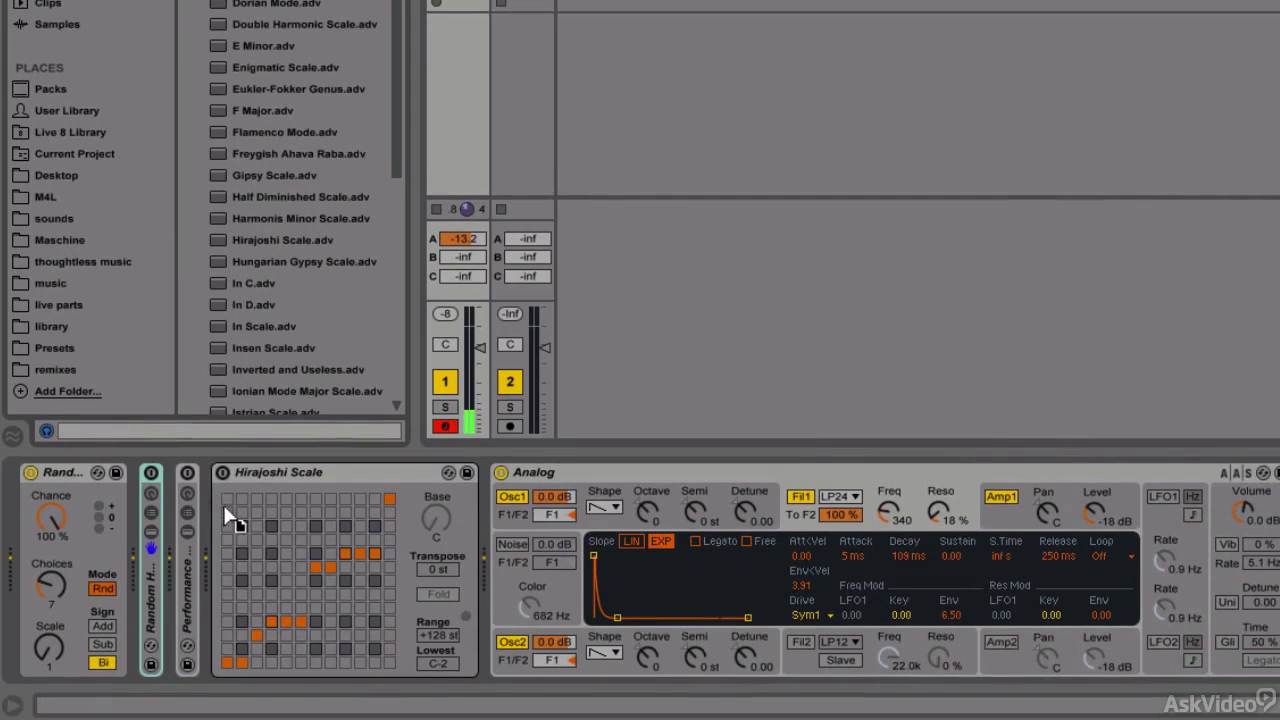
{"action": "left_click_drag", "start_coordinate": [223, 505], "coordinate": [200, 509]}
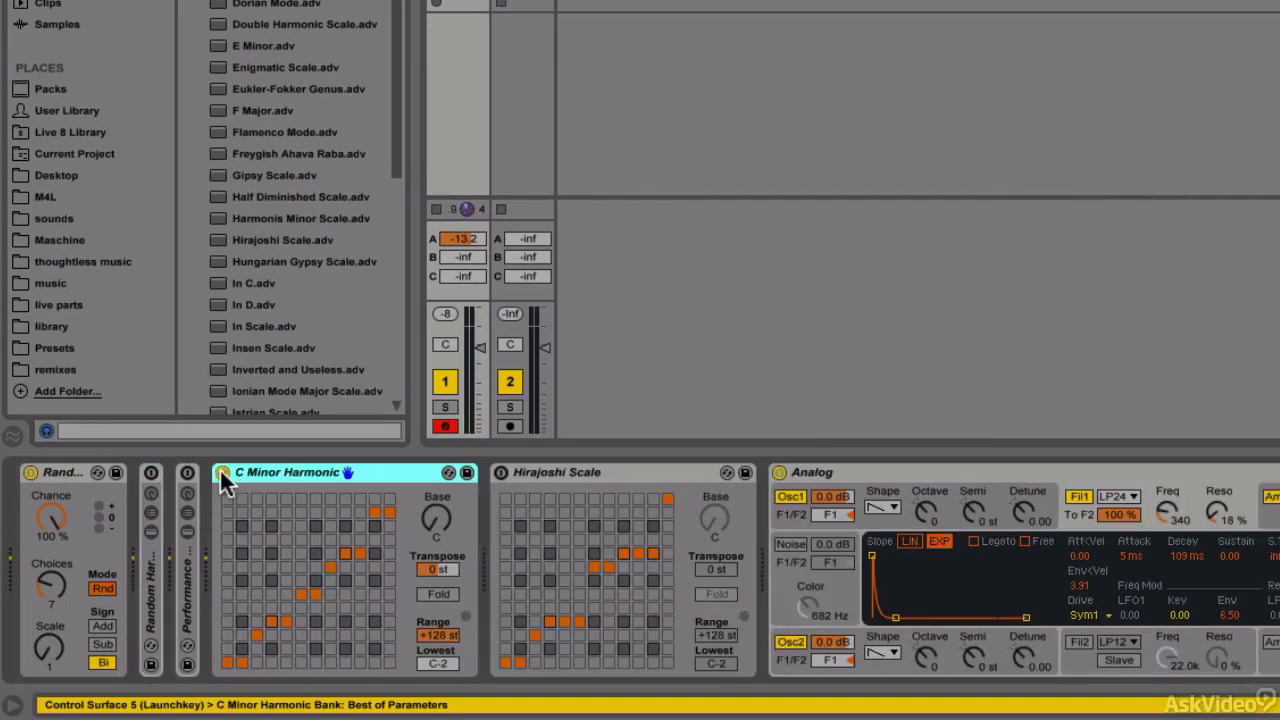
- Switch off the C Minor Harmonic scale device and stop the clip playing on the Analog track
{"action": "left_click", "coordinate": [221, 471]}
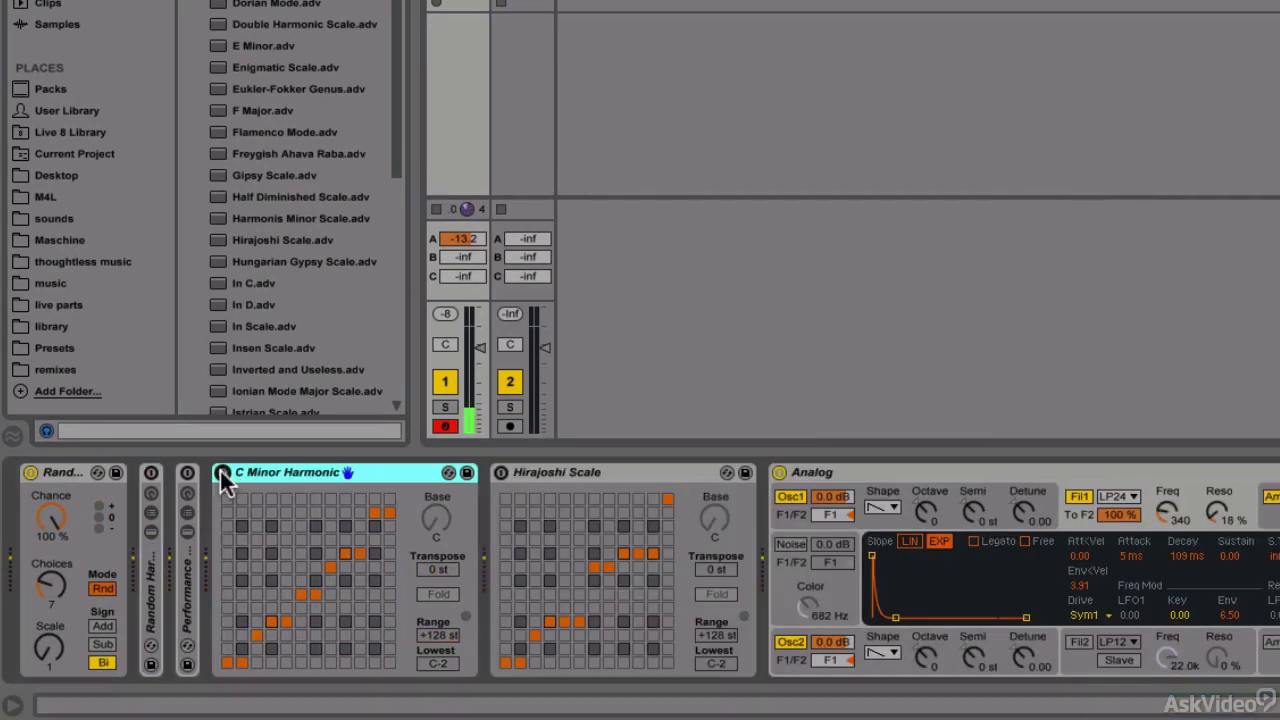
{"action": "left_click", "coordinate": [436, 211]}
{"action": "left_click", "coordinate": [435, 211]}
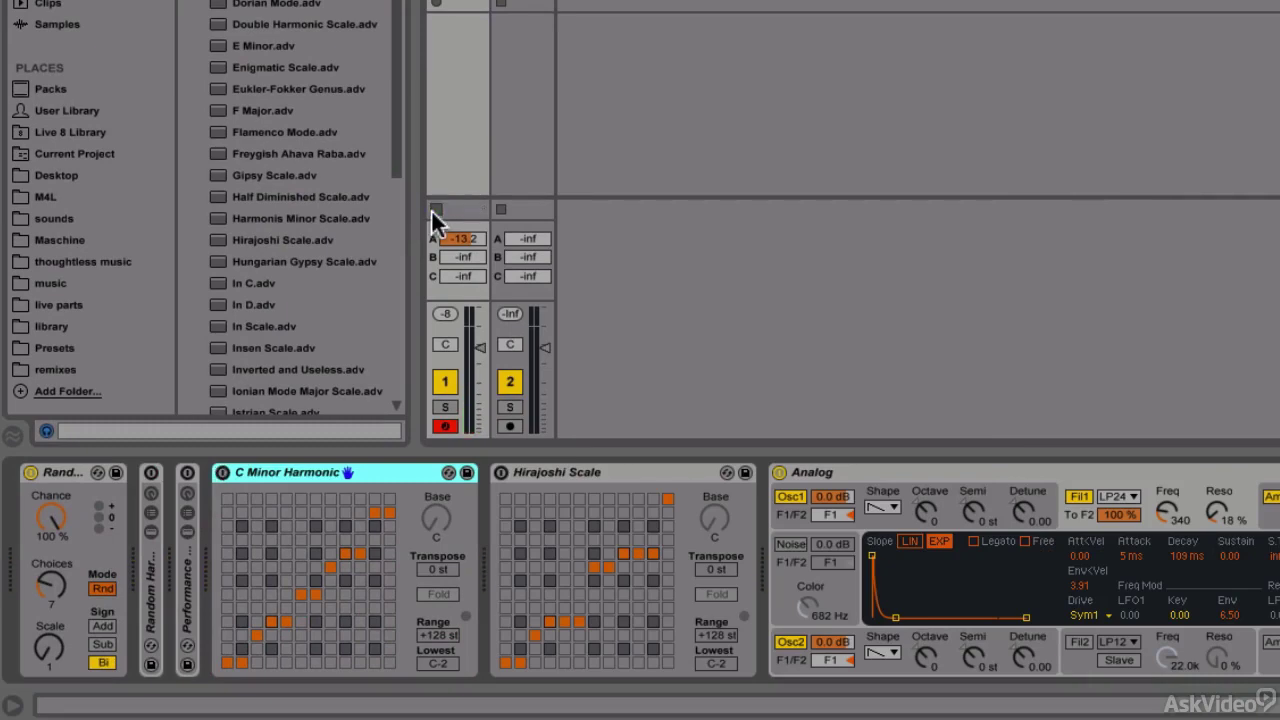